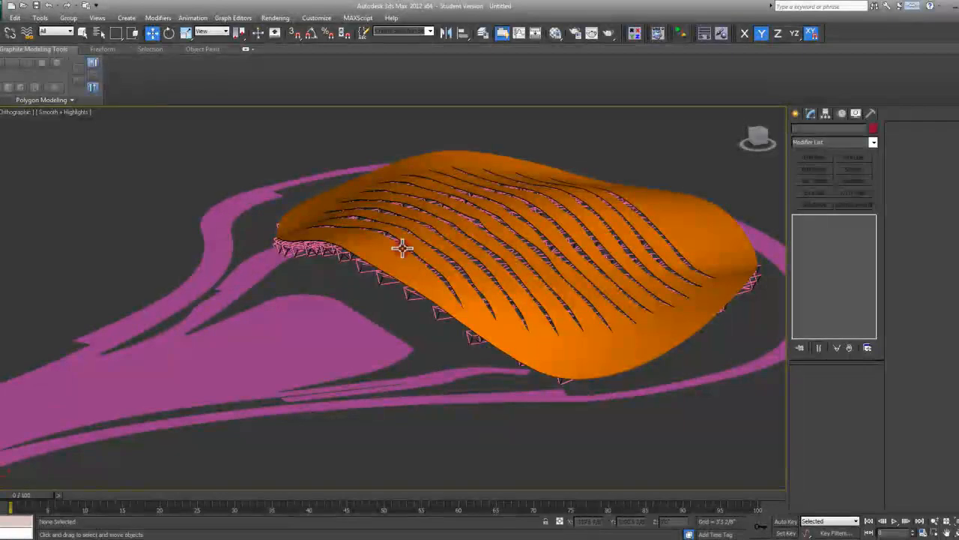
- Unhide all scene objects and hide the lavender plane that extends around the roof
alt+middle_drag(462, 275, 628, 300)
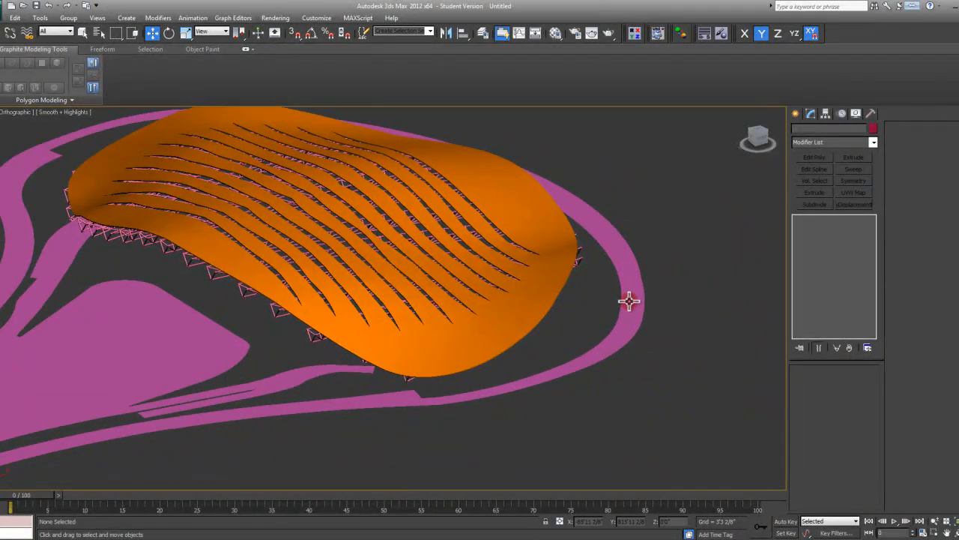
right_click(588, 301)
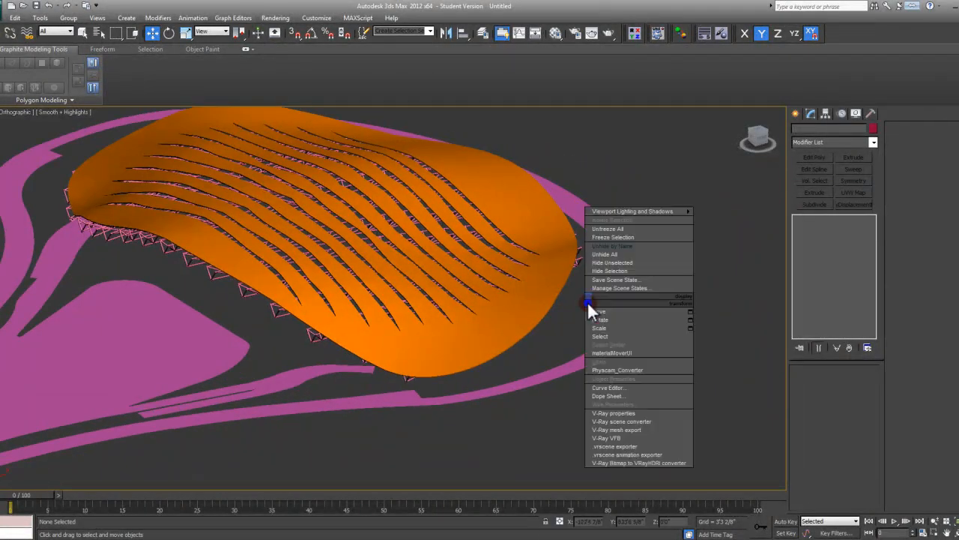
click(631, 255)
alt+middle_drag(536, 285, 664, 242)
click(683, 230)
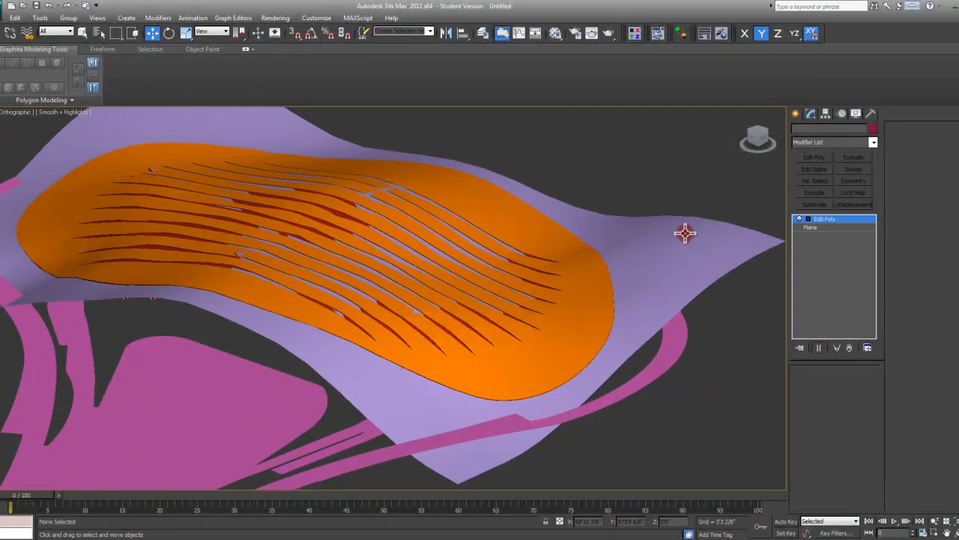
right_click(696, 222)
click(708, 201)
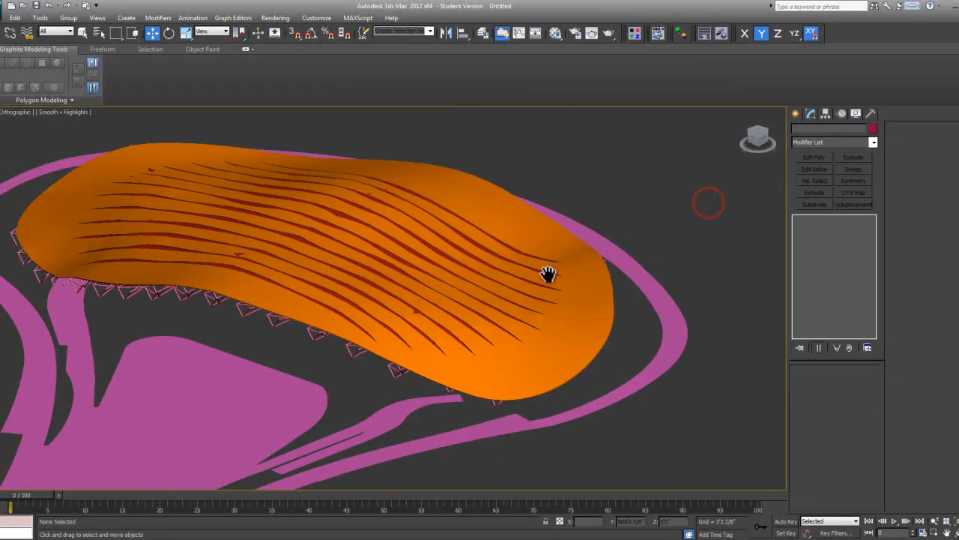
- Turn on edged-faces display for a closer look at the roof's slits
scroll(455, 280, up, 4)
key(F4)
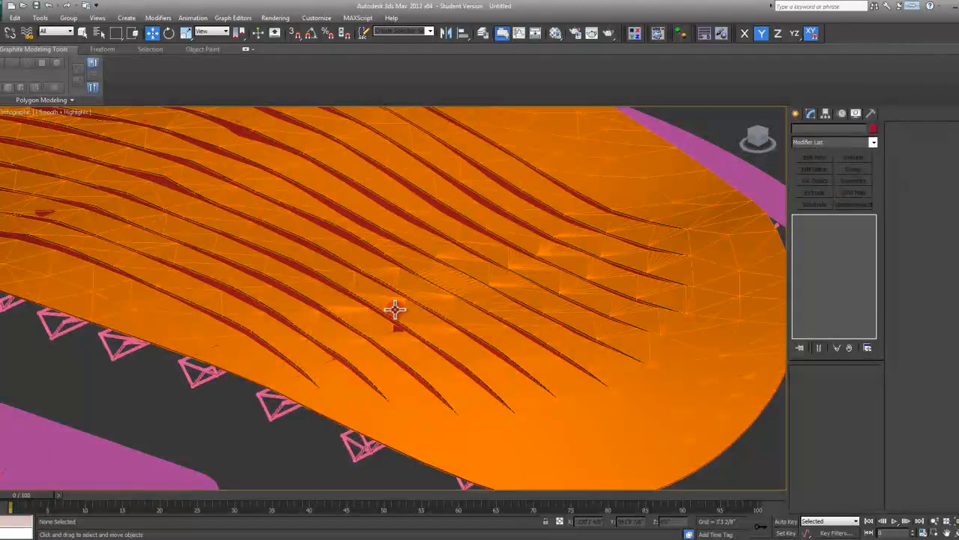
alt+middle_drag(394, 310, 307, 293)
scroll(392, 280, up, 3)
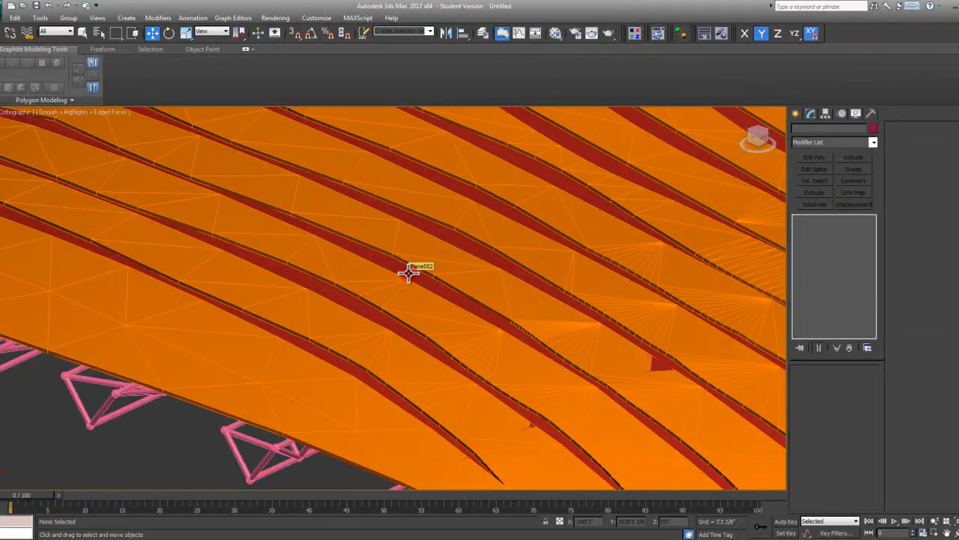
- Move the red roof surface beneath the orange roof by exactly 1000' along X
click(409, 273)
scroll(433, 254, down, 10)
alt+middle_drag(463, 294, 385, 295)
right_click(153, 32)
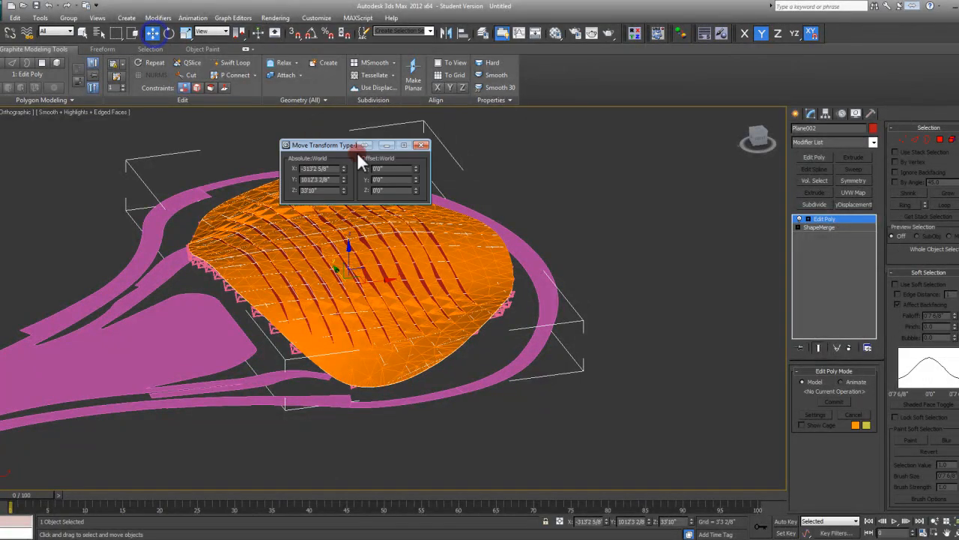
click(382, 169)
key(Return)
click(422, 145)
- Select the outer border edges of the moved red roof surface
middle_drag(573, 247, 309, 283)
middle_drag(410, 258, 342, 368)
scroll(374, 314, up, 2)
alt+middle_drag(342, 368, 431, 315)
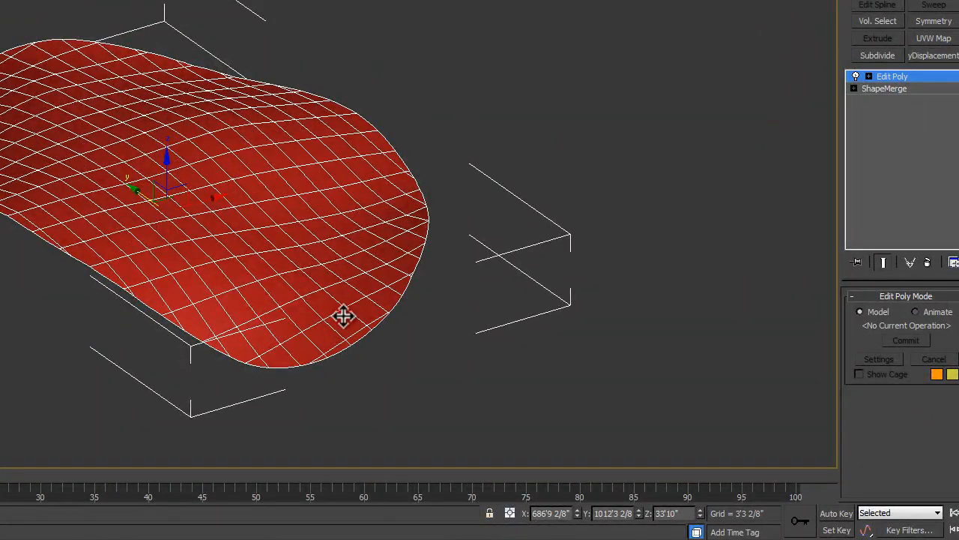
key(2)
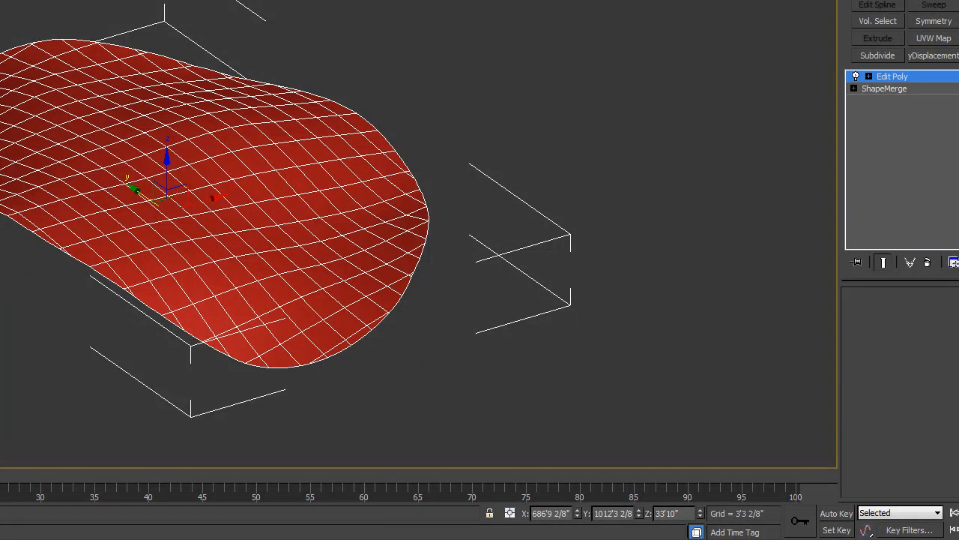
double_click(422, 250)
middle_drag(441, 272, 511, 278)
alt+middle_drag(412, 146, 368, 192)
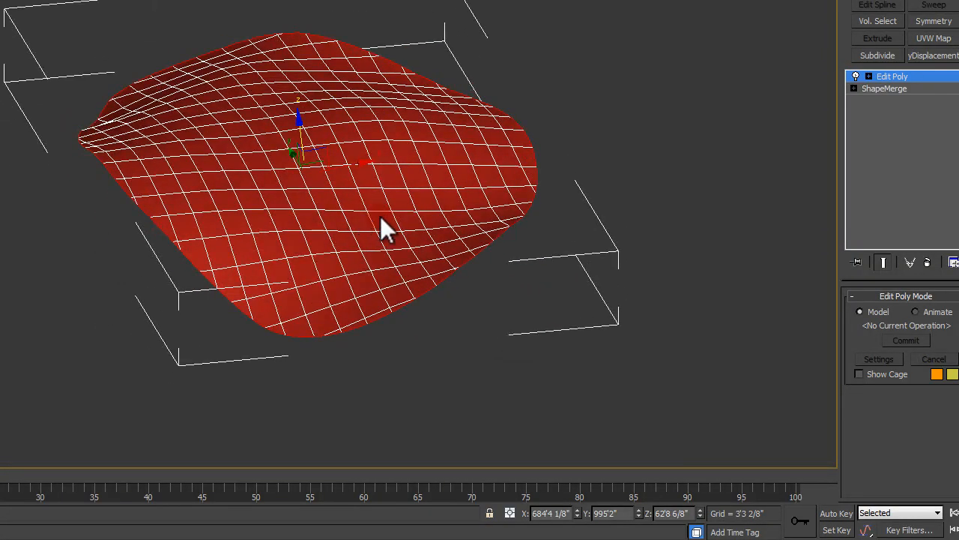
- In the top view, try to create a shape from the red roof's border, and leave border editing with nothing selected
key(t)
key(z)
middle_drag(281, 196, 273, 193)
scroll(268, 117, up, 2)
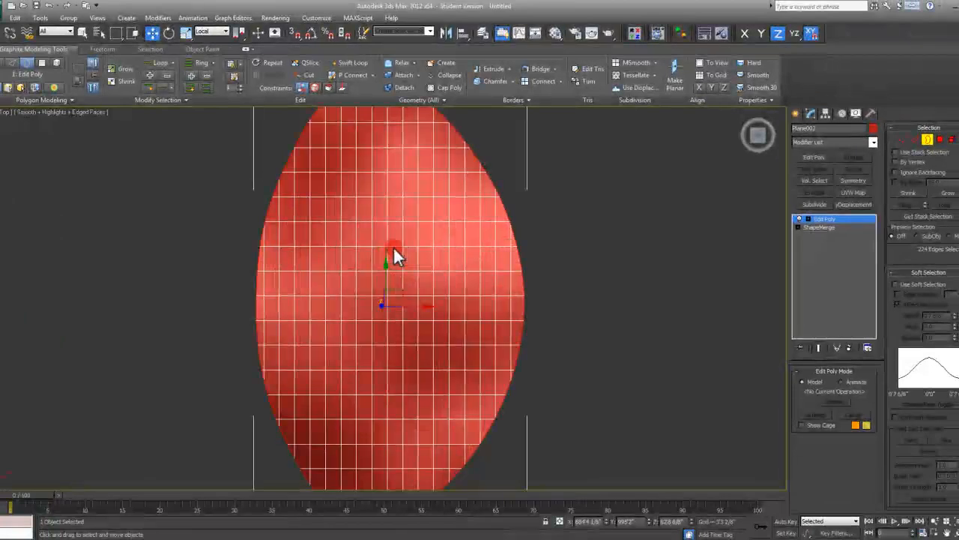
middle_drag(394, 248, 393, 268)
scroll(387, 285, down, 2)
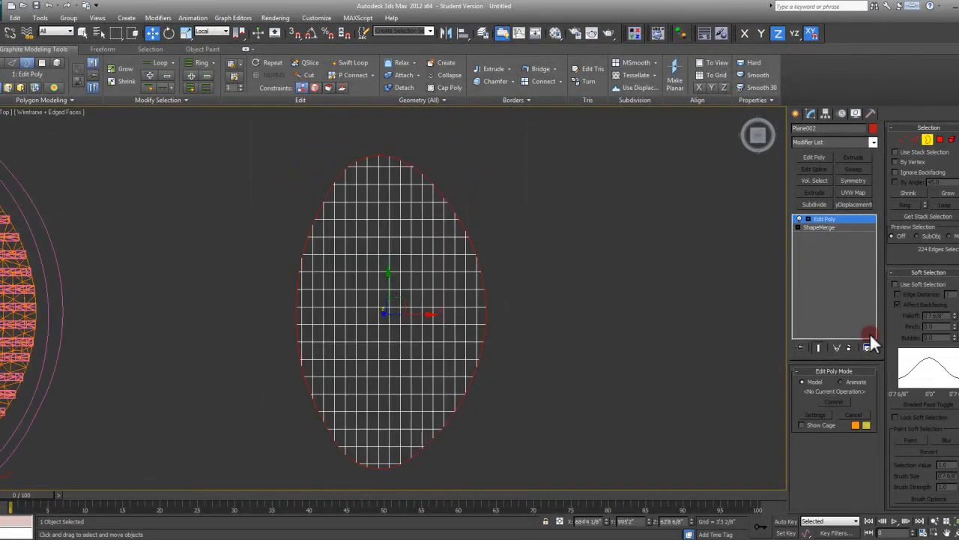
scroll(937, 307, down, 5)
scroll(933, 321, down, 3)
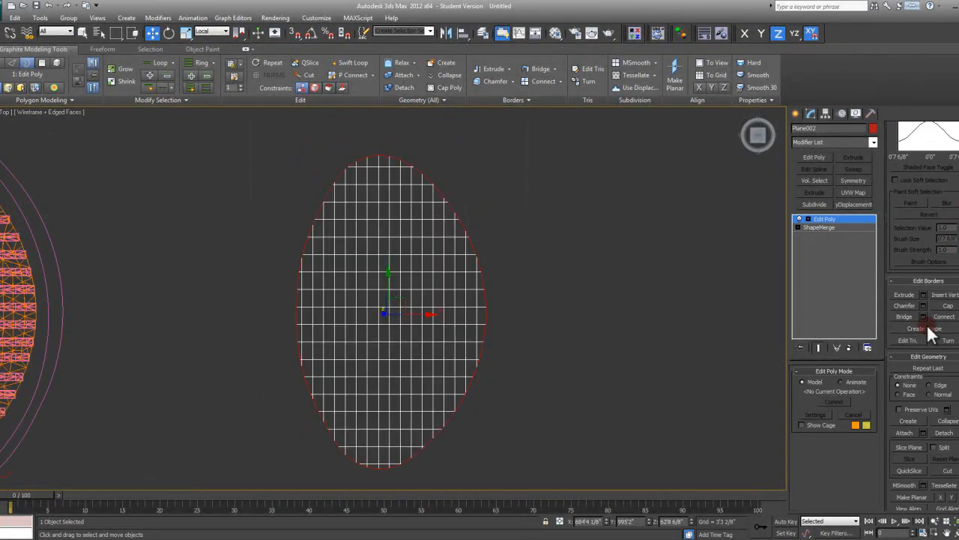
click(926, 328)
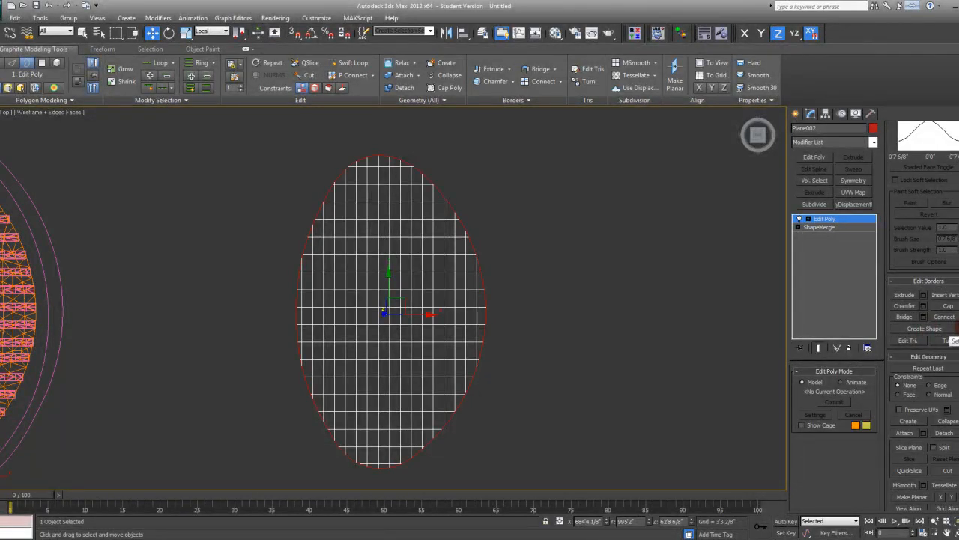
scroll(918, 308, up, 8)
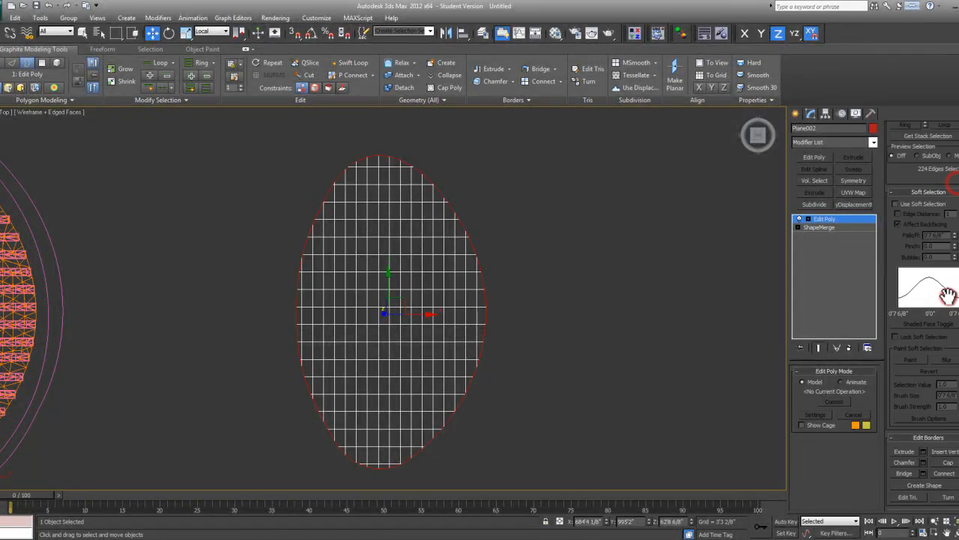
click(928, 139)
click(608, 283)
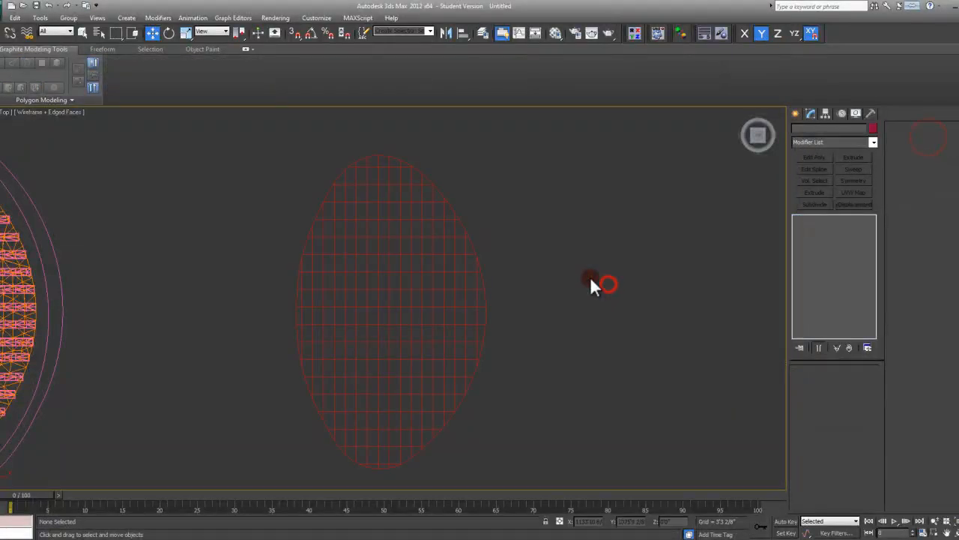
- Import the AutoCAD drawing "Roof Plan detailed" from the Files For Students folder
middle_drag(333, 277, 395, 258)
click(6, 13)
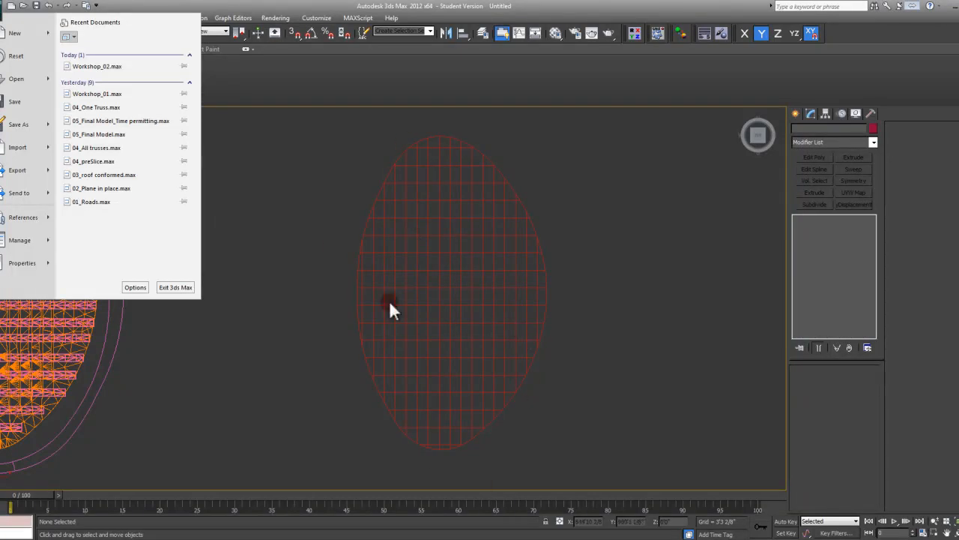
click(32, 154)
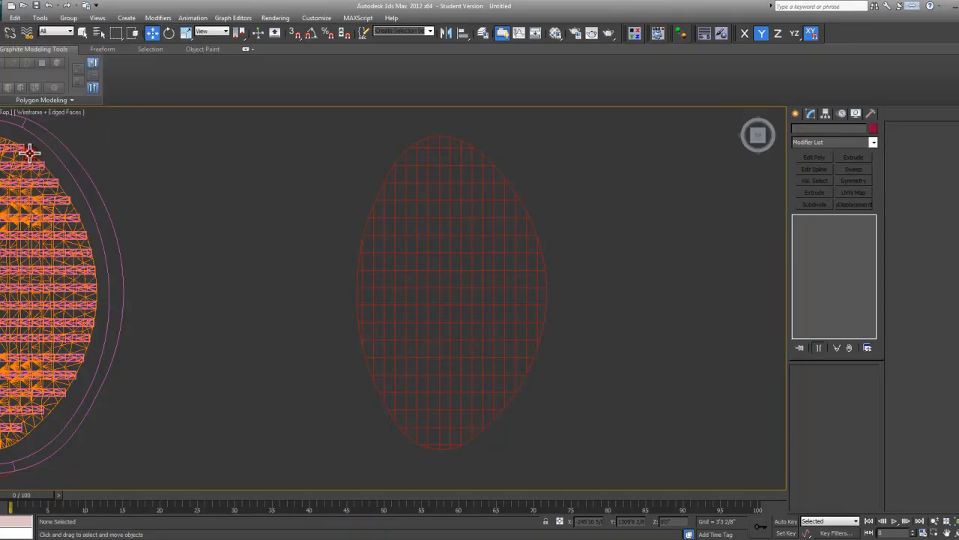
click(44, 63)
click(427, 346)
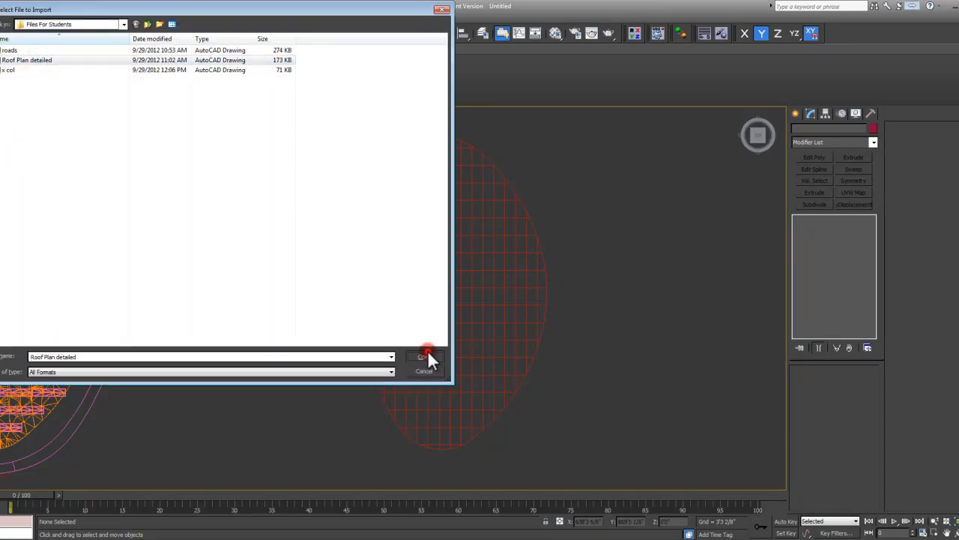
click(498, 422)
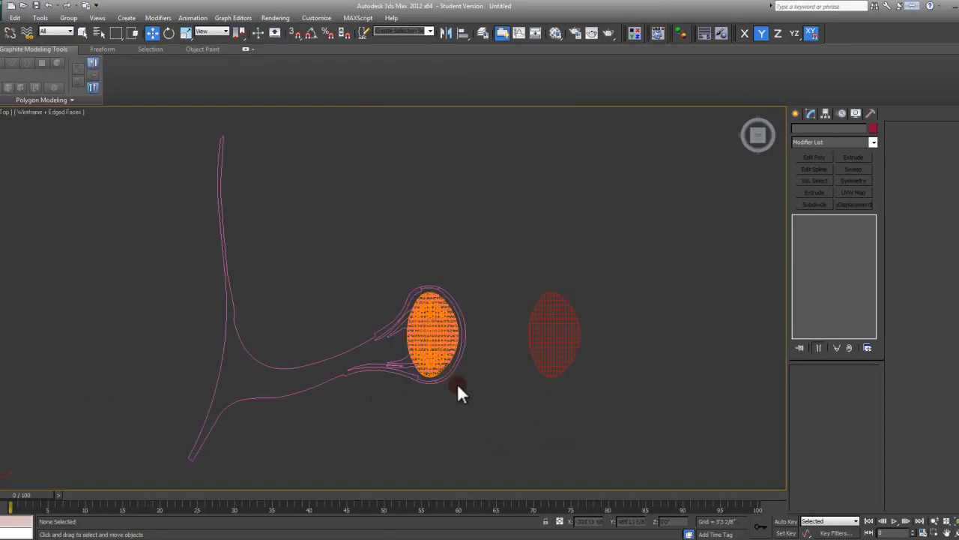
- Hide all geometry and move the imported roof plan shape 1000' along X
middle_drag(458, 385, 427, 371)
key(shift+g)
click(427, 333)
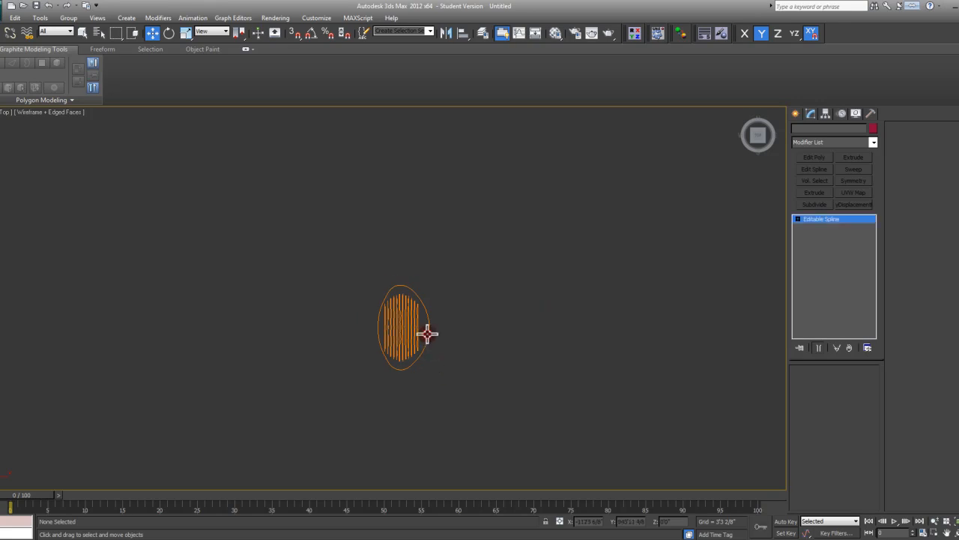
drag(427, 334, 388, 334)
right_click(151, 36)
click(388, 169)
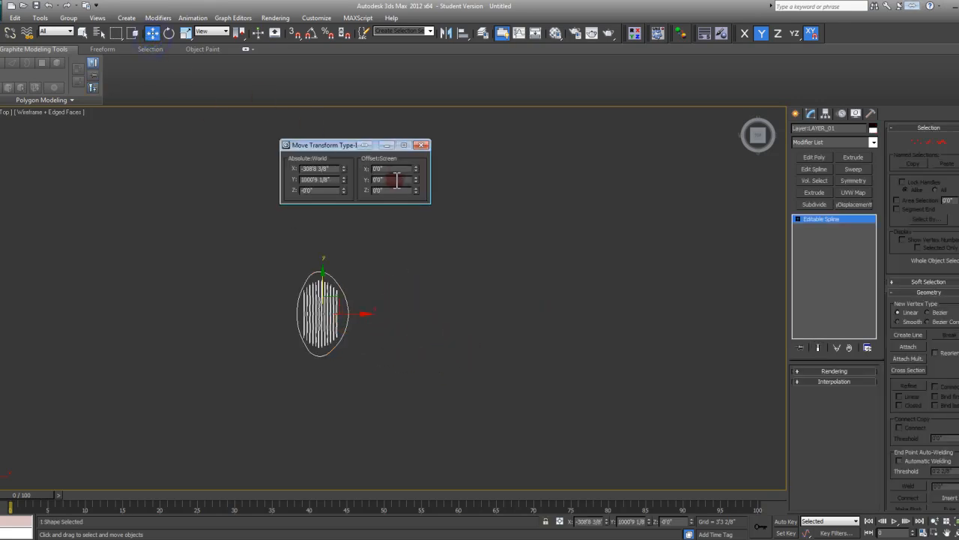
text(1000)
key(Return)
click(422, 145)
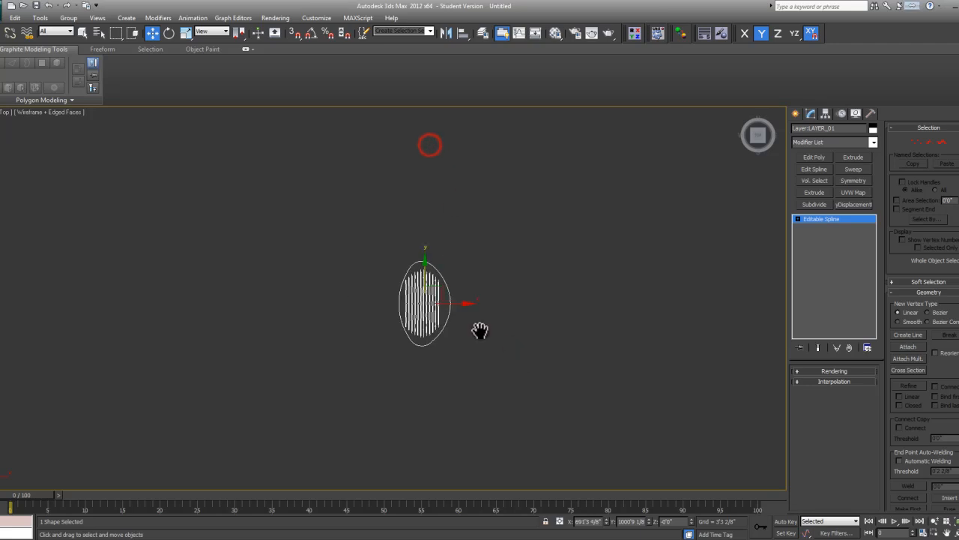
- Delete all interior slit splines from the roof plan shape, keeping only the outer outline
key(z)
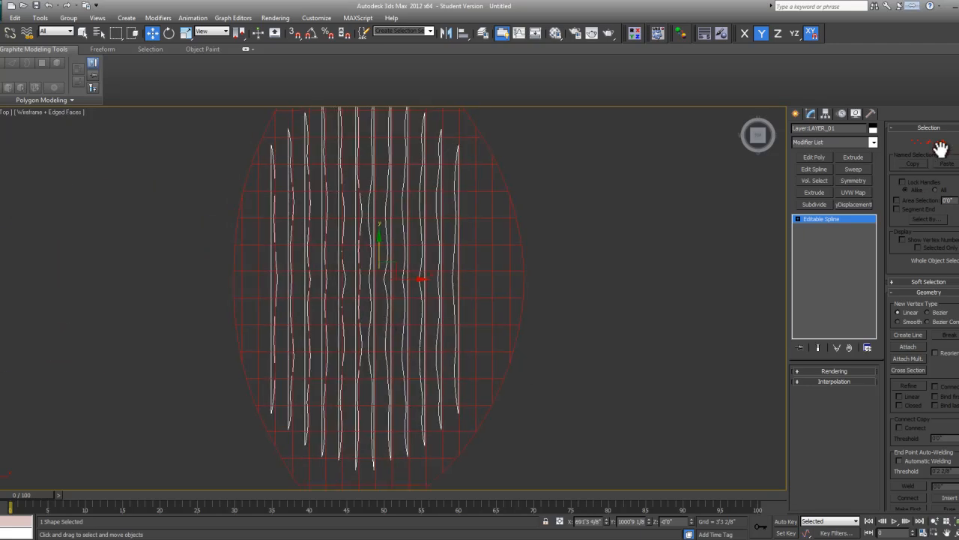
click(943, 141)
drag(491, 304, 254, 278)
key(Delete)
- Check the remaining outline for leftover interior splines and compare its position with the red roof surface
mouse_move(317, 148)
middle_down()
mouse_move(319, 102)
mouse_move(310, 160)
middle_up()
scroll(325, 126, down, 2)
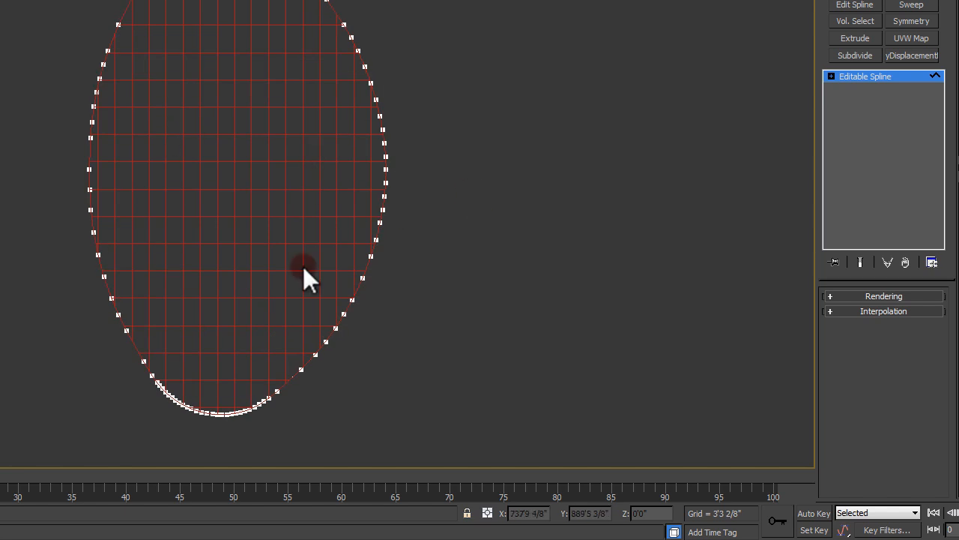
drag(425, 232, 286, 189)
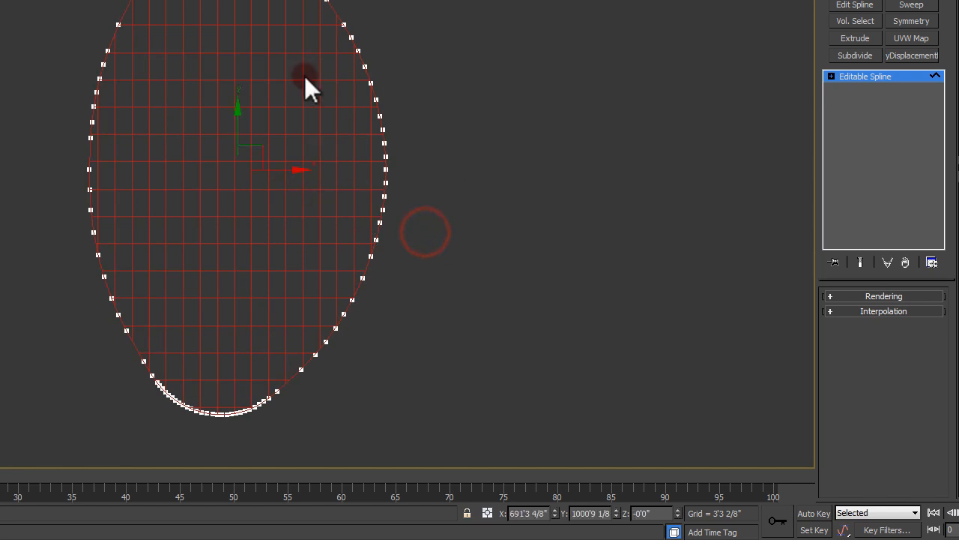
click(515, 262)
drag(632, 232, 360, 136)
alt+middle_drag(312, 211, 480, 383)
drag(480, 383, 300, 255)
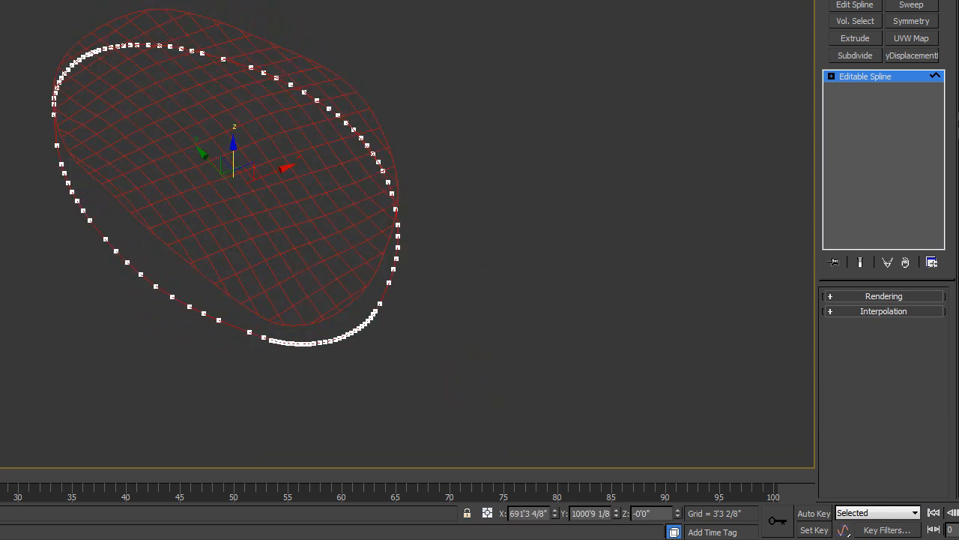
middle_drag(433, 290, 407, 301)
- In the top view, offset the roof outline spline inward with a 10'0" Outline and leave spline editing
key(t)
key(z)
drag(952, 334, 954, 204)
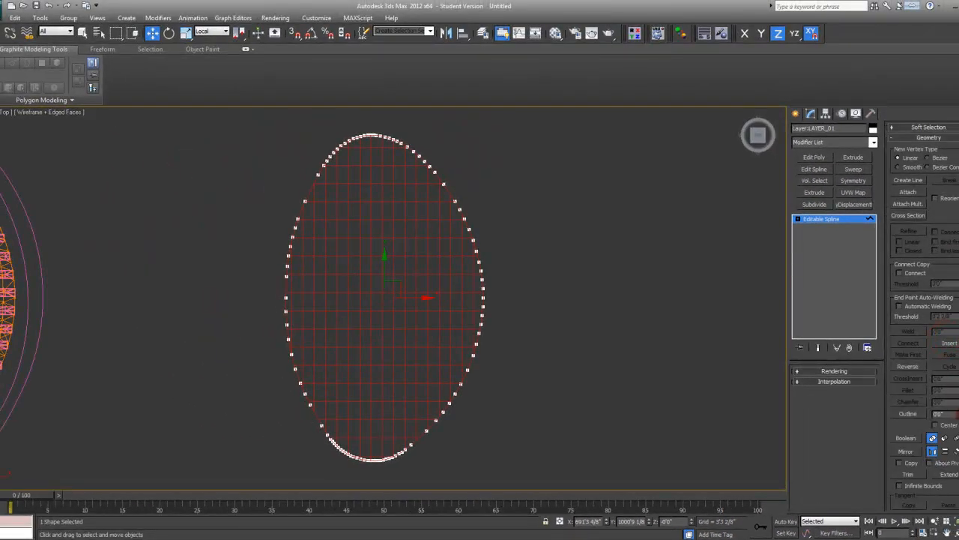
drag(955, 414, 955, 390)
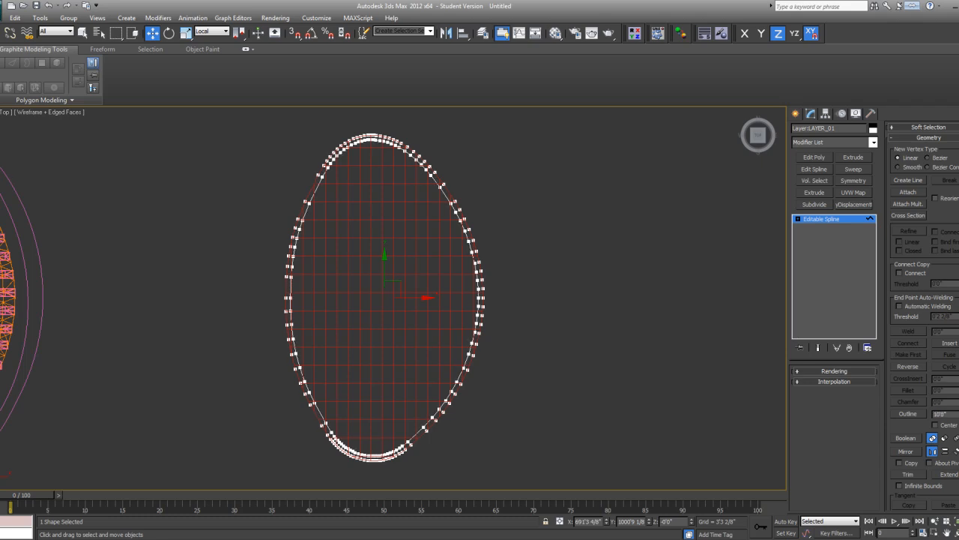
alt+middle_drag(510, 290, 492, 330)
key(t)
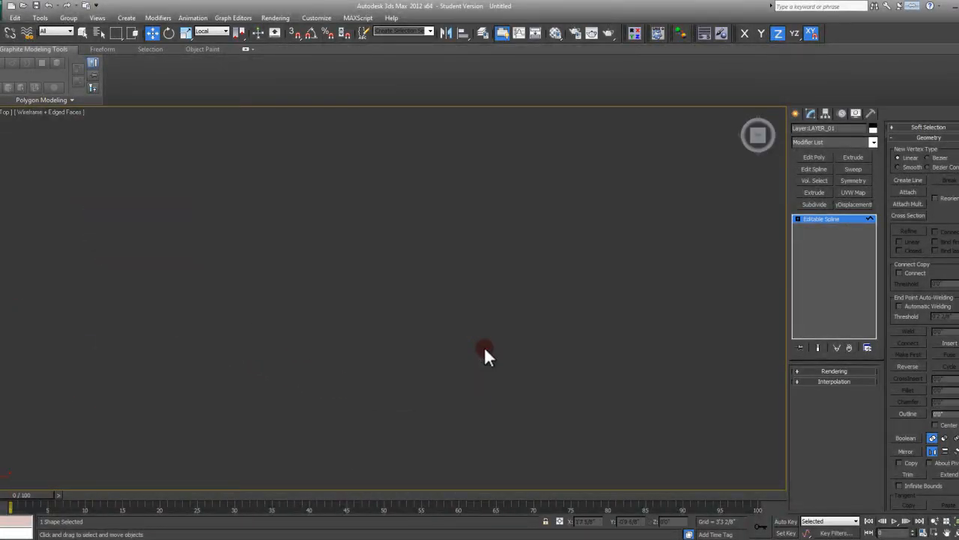
click(822, 219)
- Array the red roof surface as a copy with a count of 2, spaced 1000' along X
middle_drag(525, 300, 535, 283)
click(473, 269)
middle_drag(469, 285, 346, 296)
scroll(456, 267, down, 2)
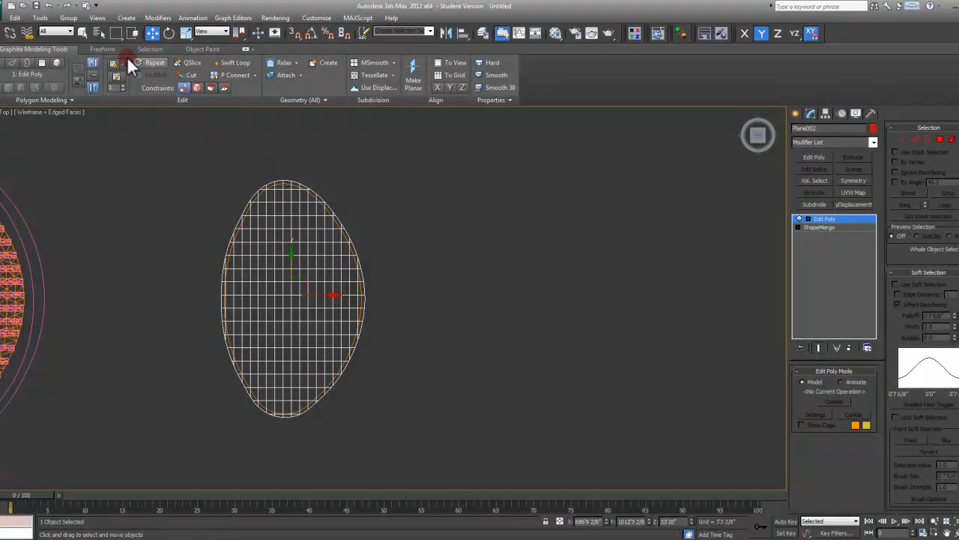
click(44, 18)
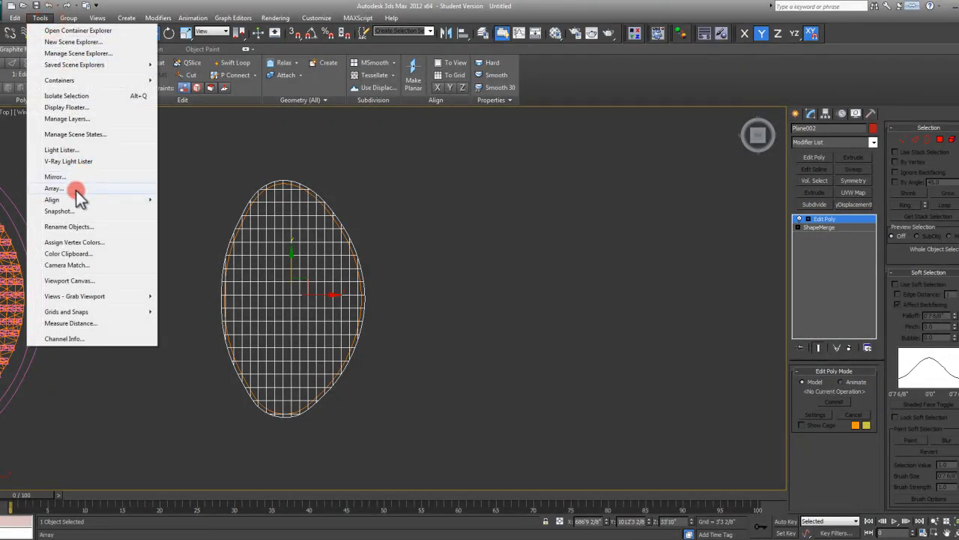
click(54, 188)
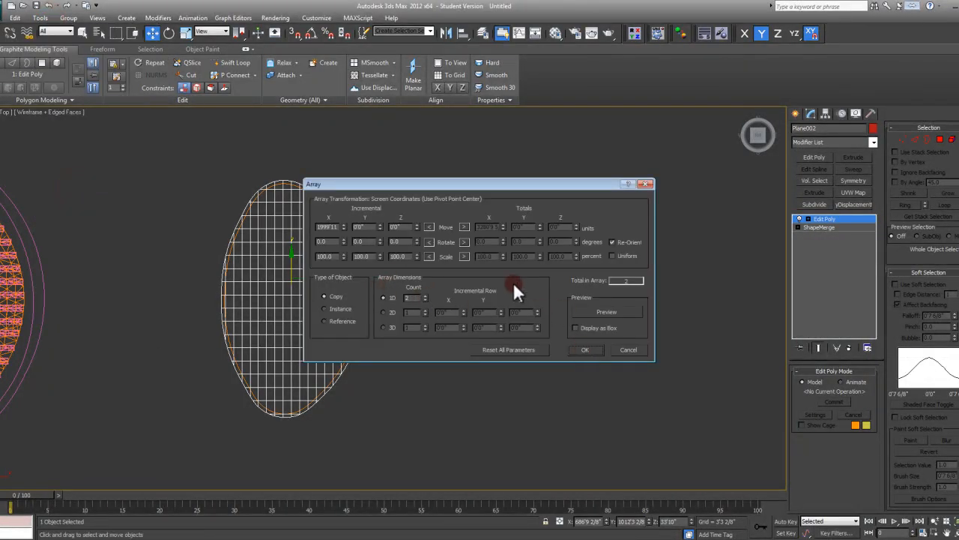
text(1000)
key(Delete)
key(Delete)
key(Delete)
click(607, 312)
click(585, 349)
- Move the inset roof outline spline 1000' along X so it lines up with the copied roof surface
middle_drag(469, 324, 437, 322)
scroll(331, 311, up, 5)
click(310, 281)
scroll(310, 278, down, 5)
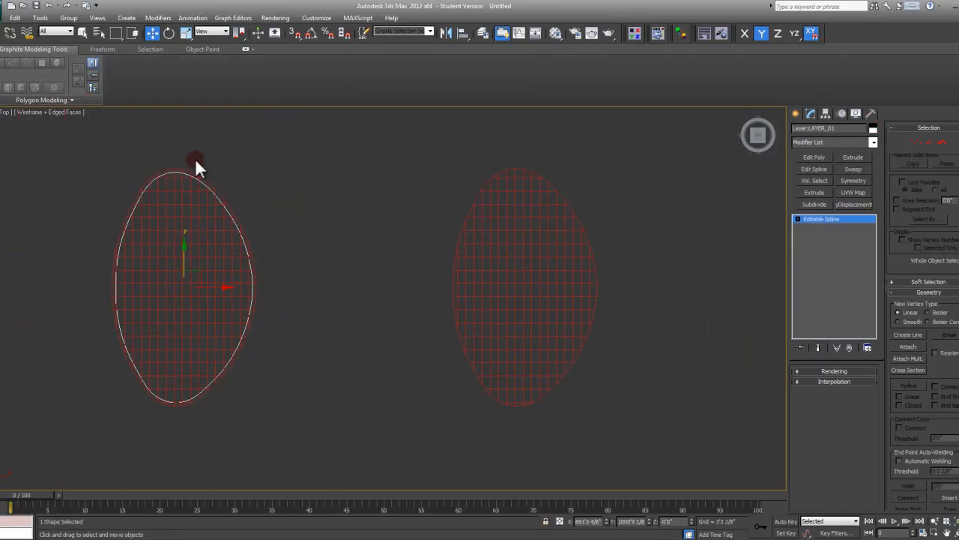
right_click(156, 32)
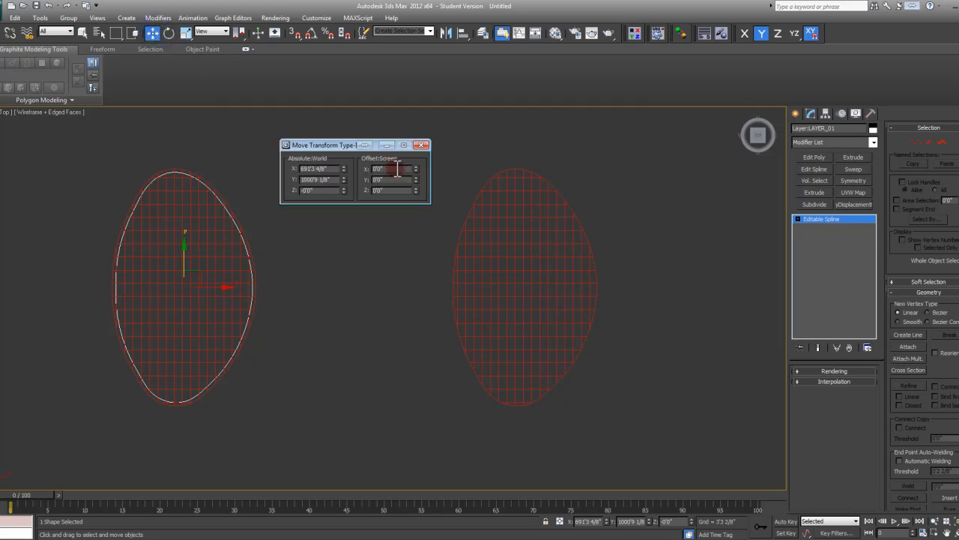
text(1000)
key(Return)
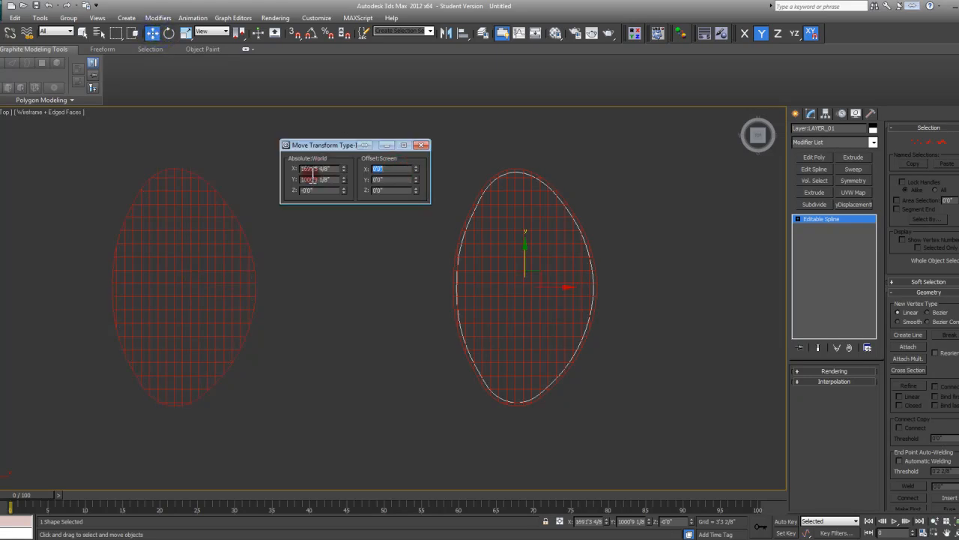
click(424, 144)
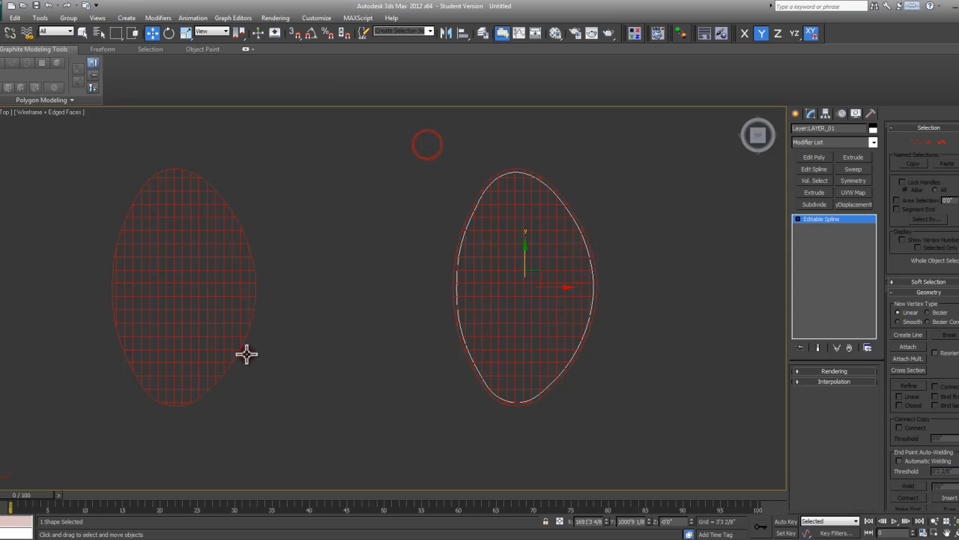
- Create a ShapeMerge compound object from the copied roof surface, picking the inset outline spline as an instanced shape
middle_drag(388, 349, 365, 346)
click(456, 304)
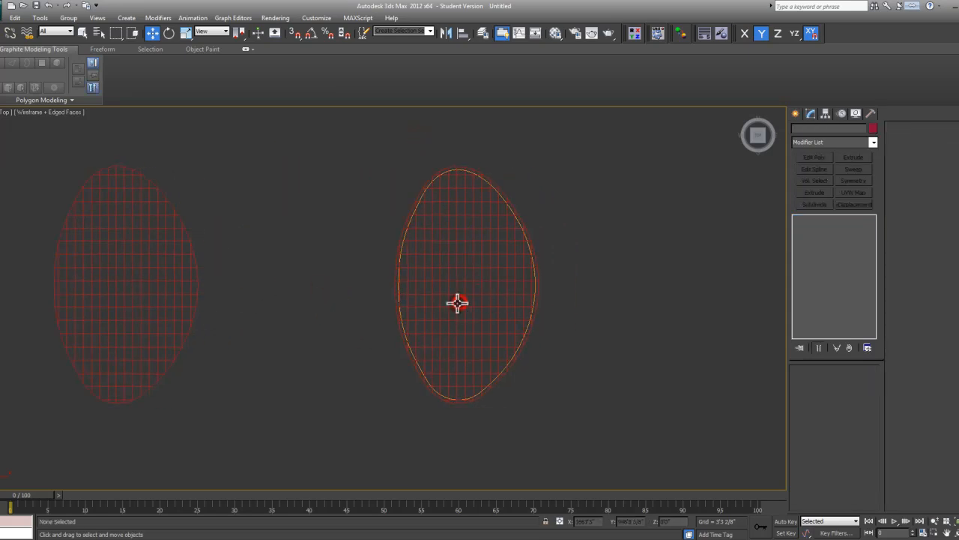
middle_drag(456, 304, 435, 303)
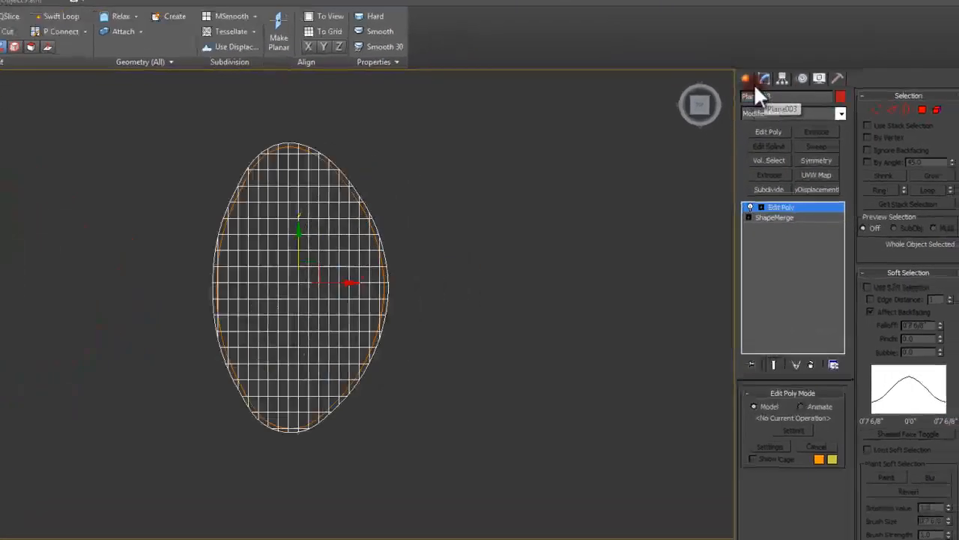
click(796, 113)
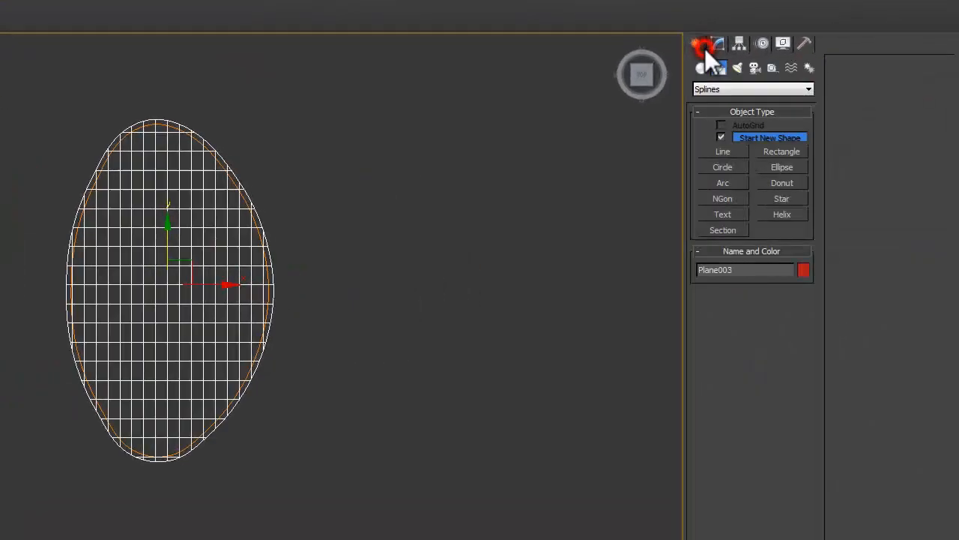
click(742, 90)
click(739, 93)
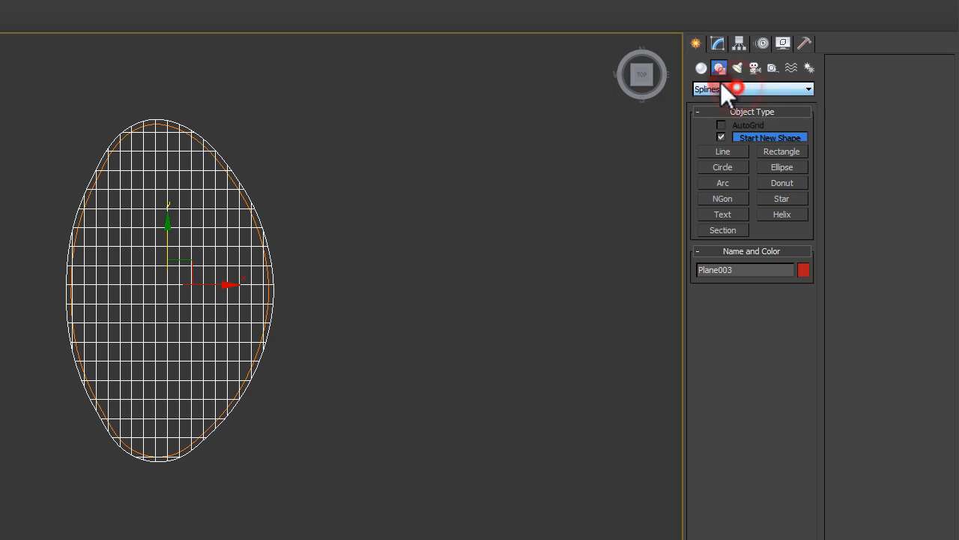
click(703, 68)
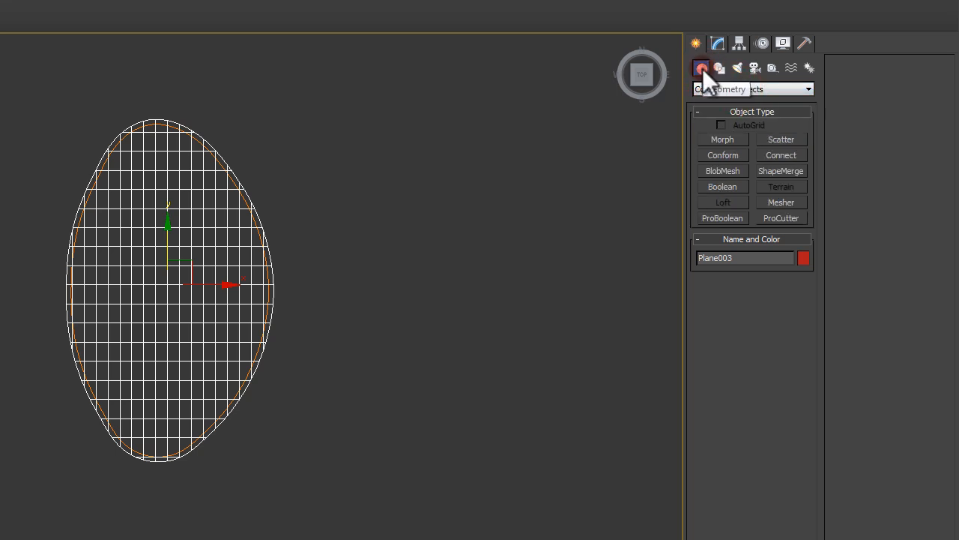
click(720, 88)
click(724, 119)
click(780, 171)
click(752, 304)
click(373, 276)
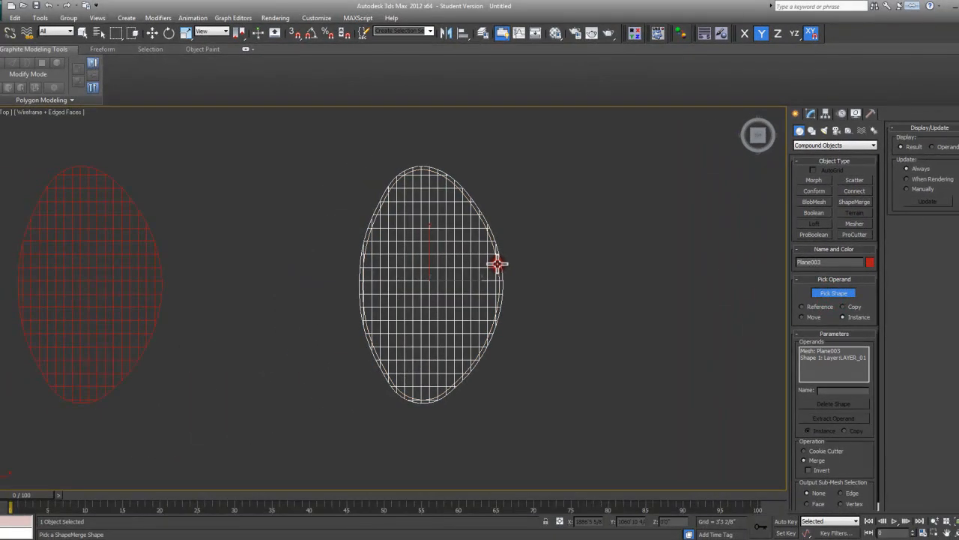
- Add an Edit Poly modifier to the merged roof surface and display it shaded in an angled view
scroll(453, 209, up, 2)
middle_drag(453, 209, 456, 198)
scroll(457, 198, down, 2)
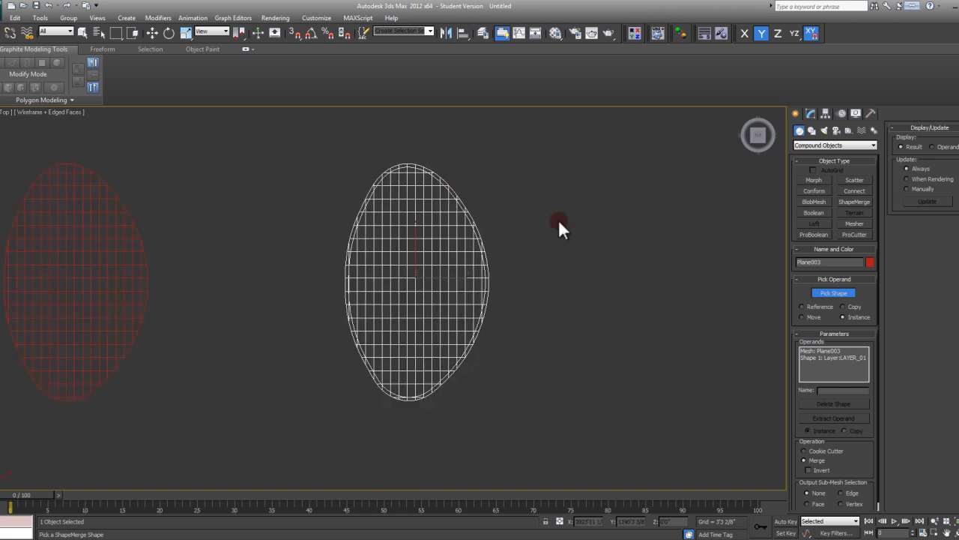
click(812, 115)
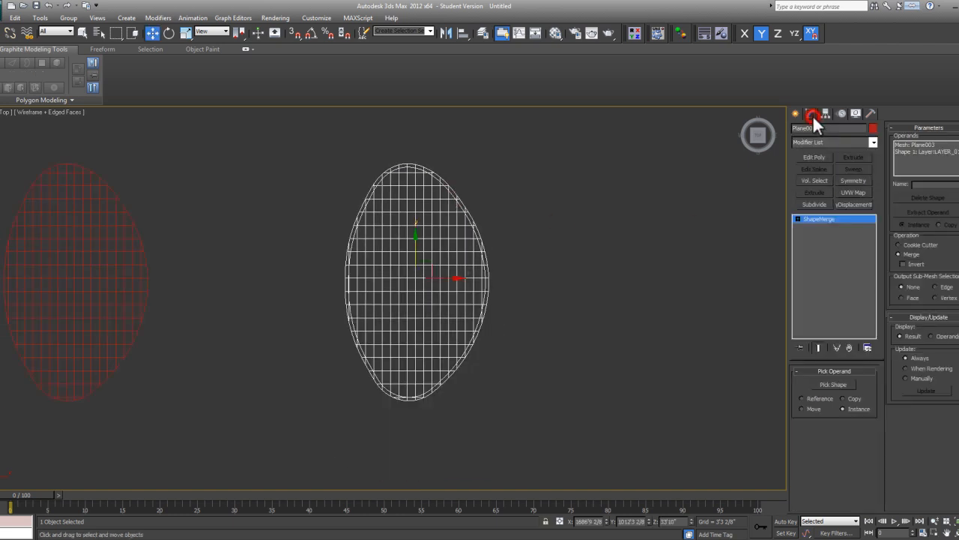
click(817, 160)
alt+middle_drag(574, 252, 539, 254)
key(F3)
scroll(457, 272, up, 4)
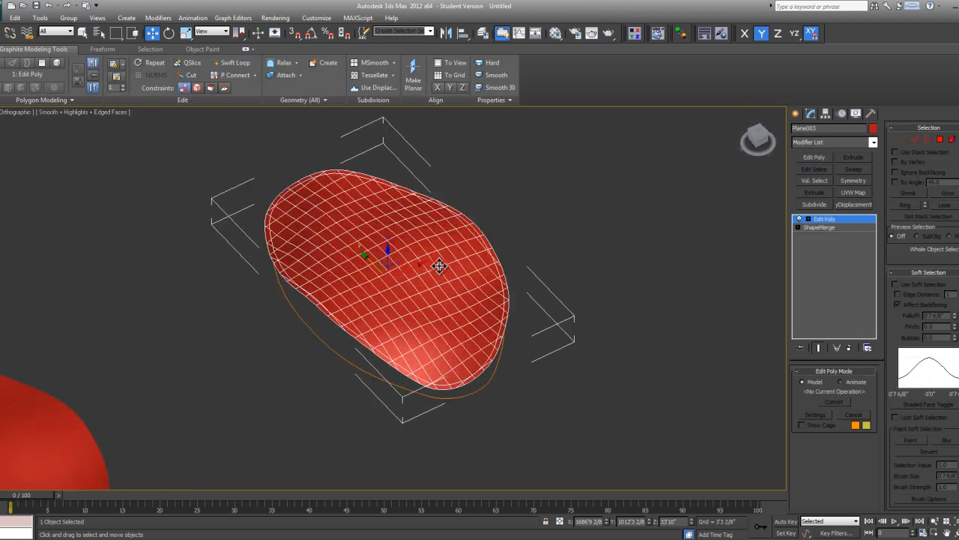
middle_drag(422, 274, 418, 237)
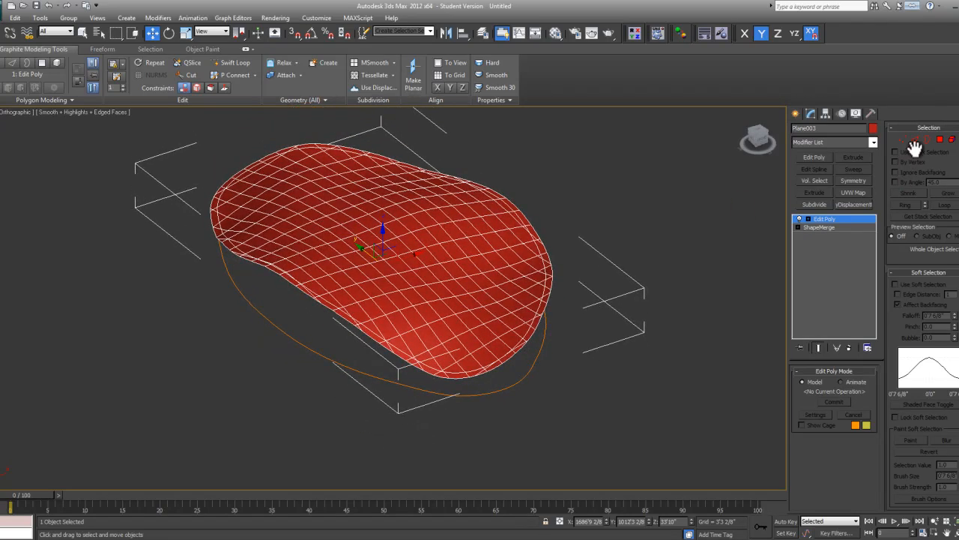
- Invert the polygon selection on the merged surface and delete the rim polygons outside the inset outline
click(916, 140)
scroll(575, 274, up, 3)
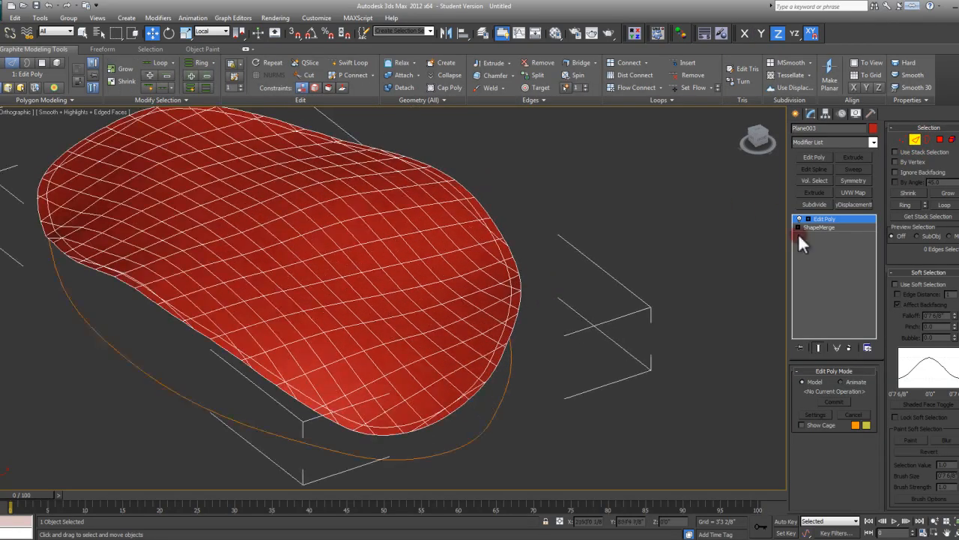
click(927, 139)
scroll(487, 281, up, 3)
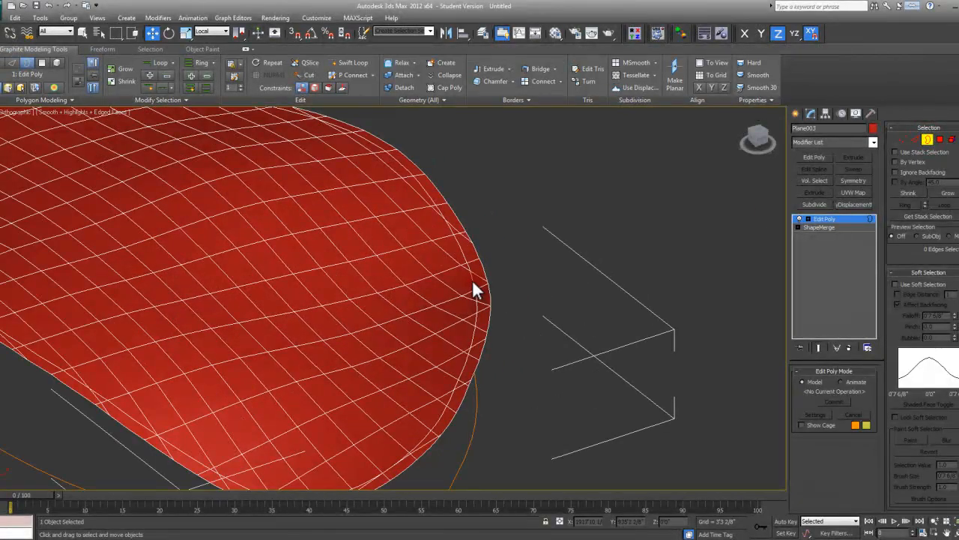
scroll(480, 275, down, 6)
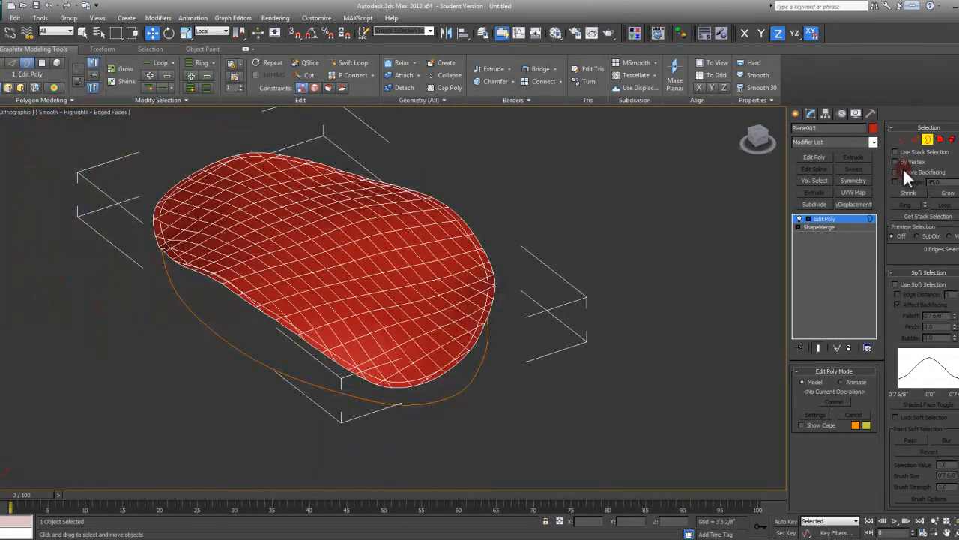
click(940, 139)
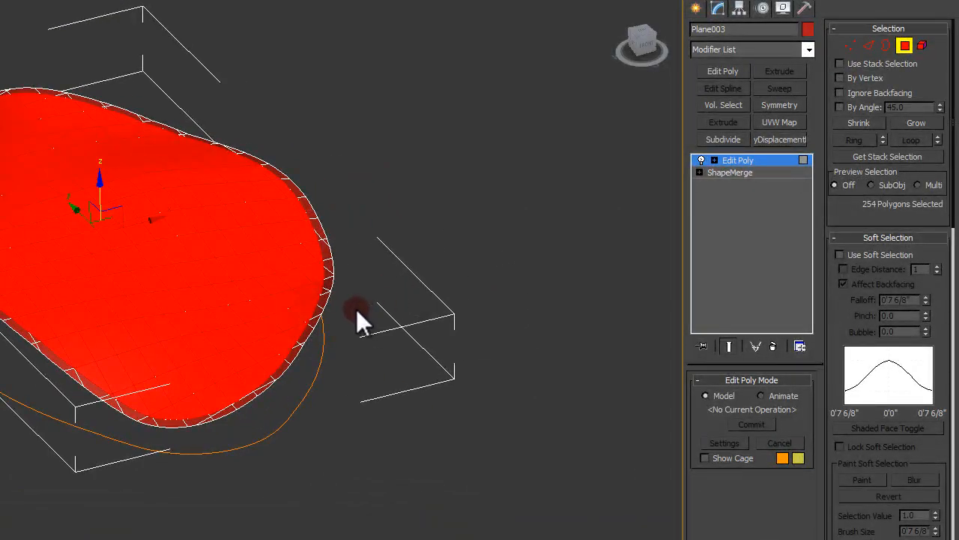
click(356, 309)
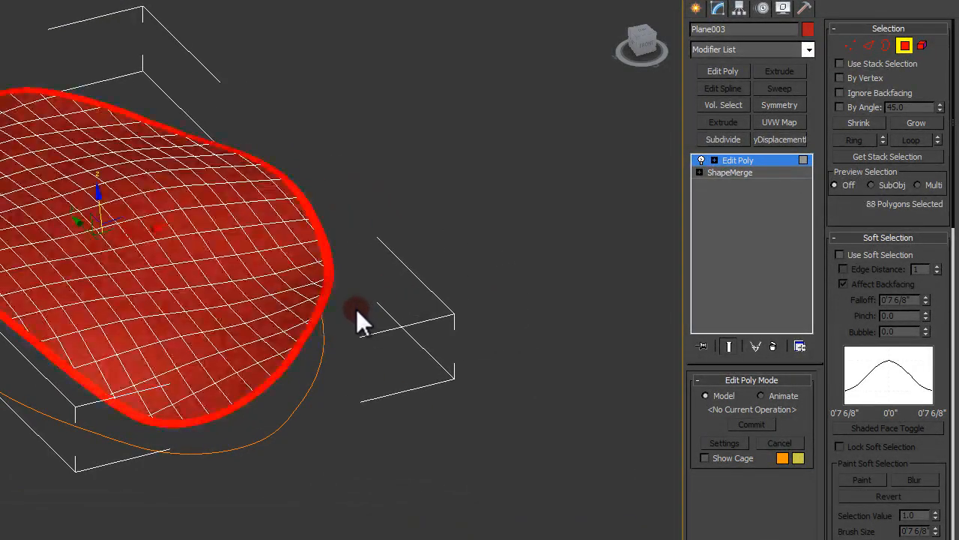
- Select the trimmed surface's outer border and create a linear shape from it named "glas curtain wall"
click(887, 46)
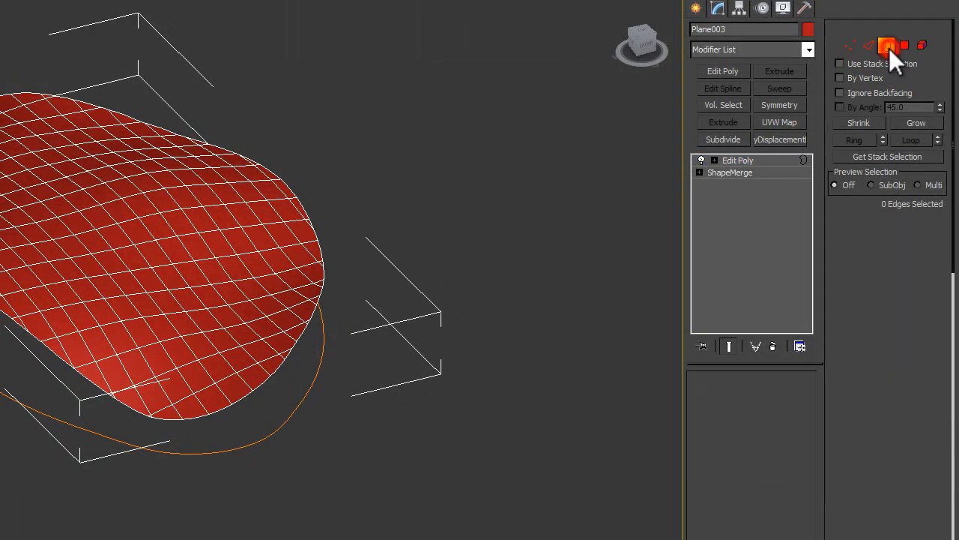
click(320, 252)
alt+middle_drag(320, 252, 413, 232)
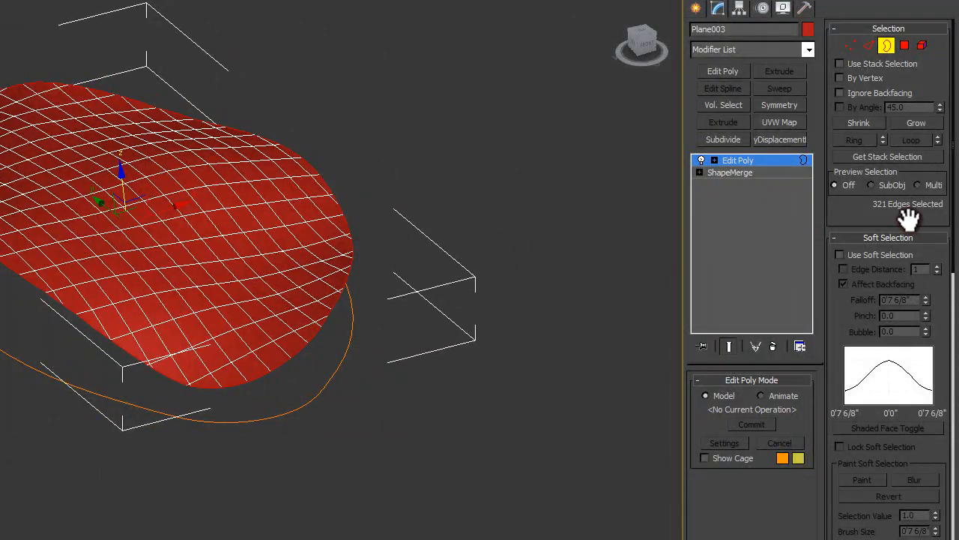
drag(909, 219, 909, 200)
scroll(899, 427, down, 10)
scroll(850, 448, down, 3)
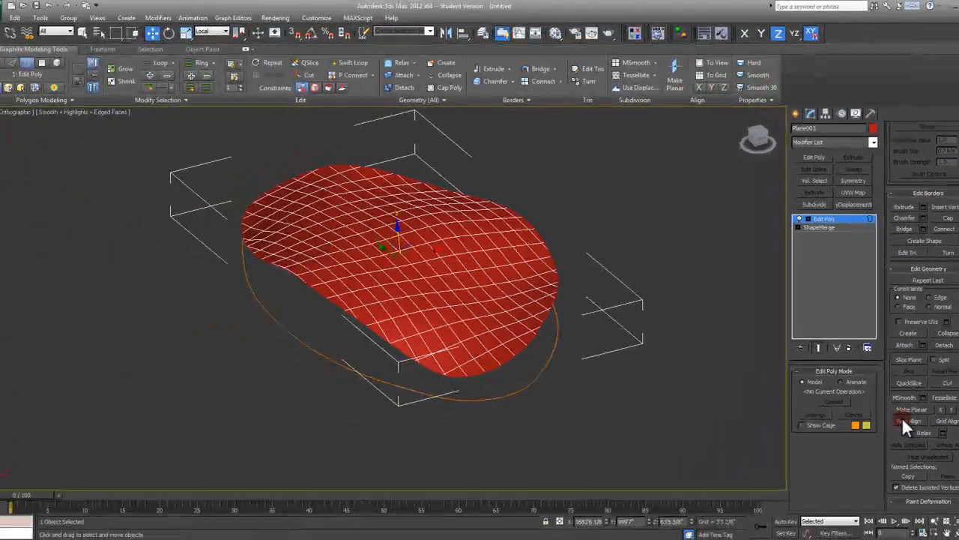
scroll(851, 447, down, 4)
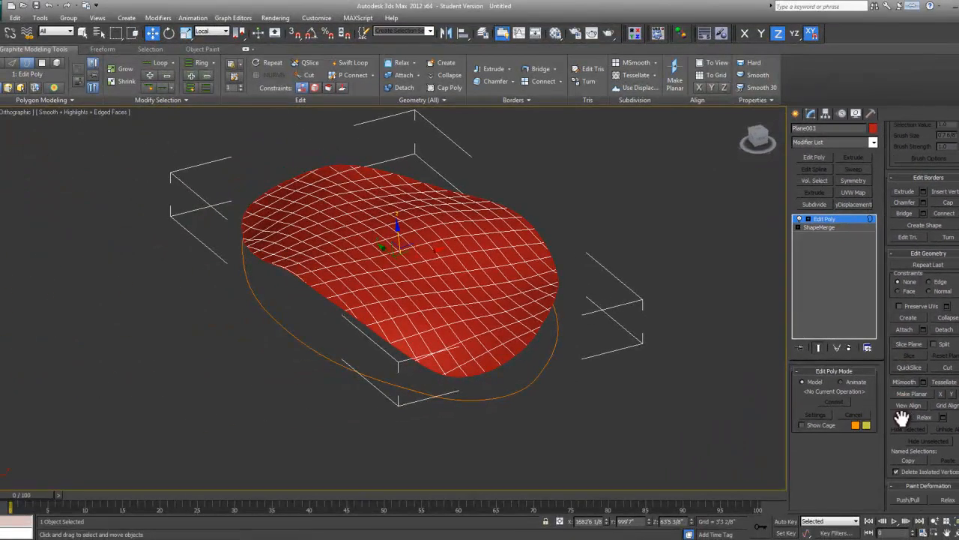
scroll(902, 417, up, 4)
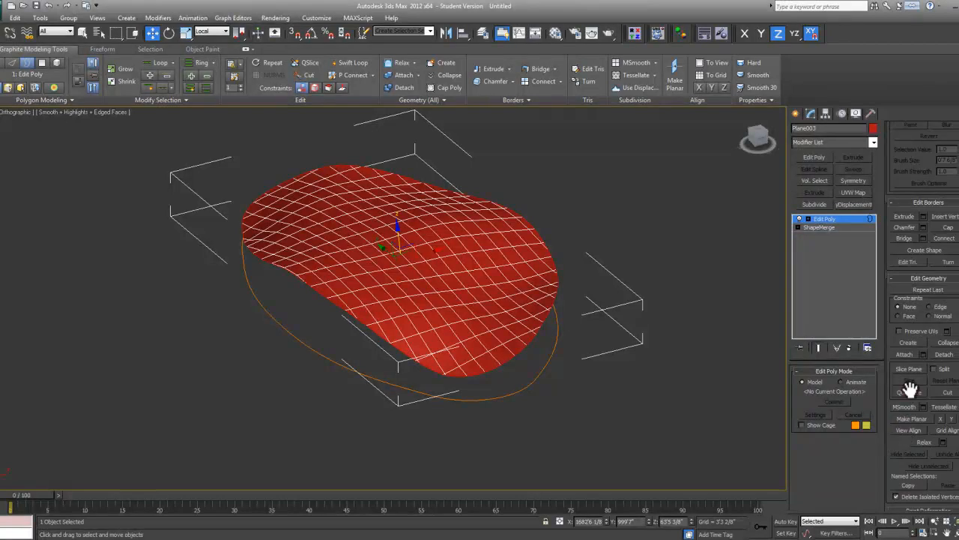
scroll(938, 347, up, 12)
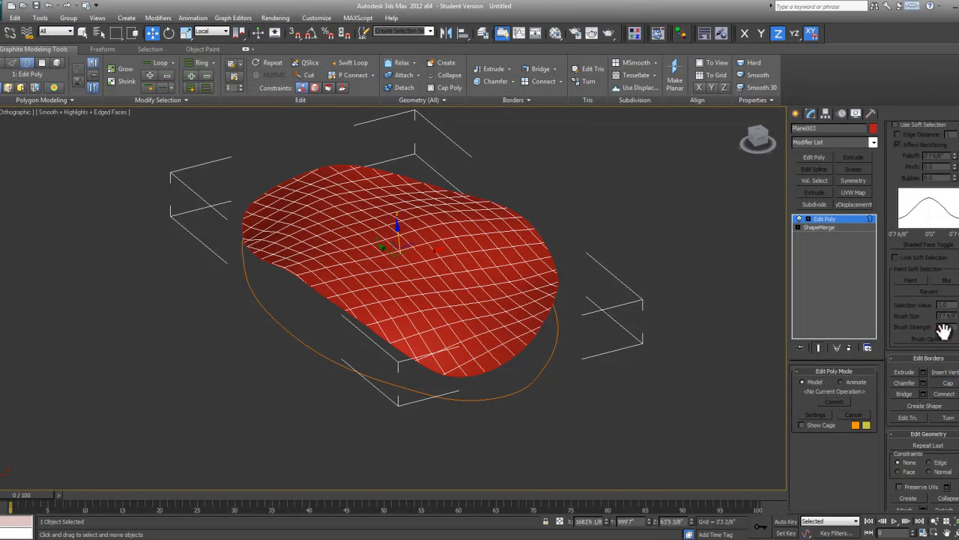
scroll(944, 330, up, 5)
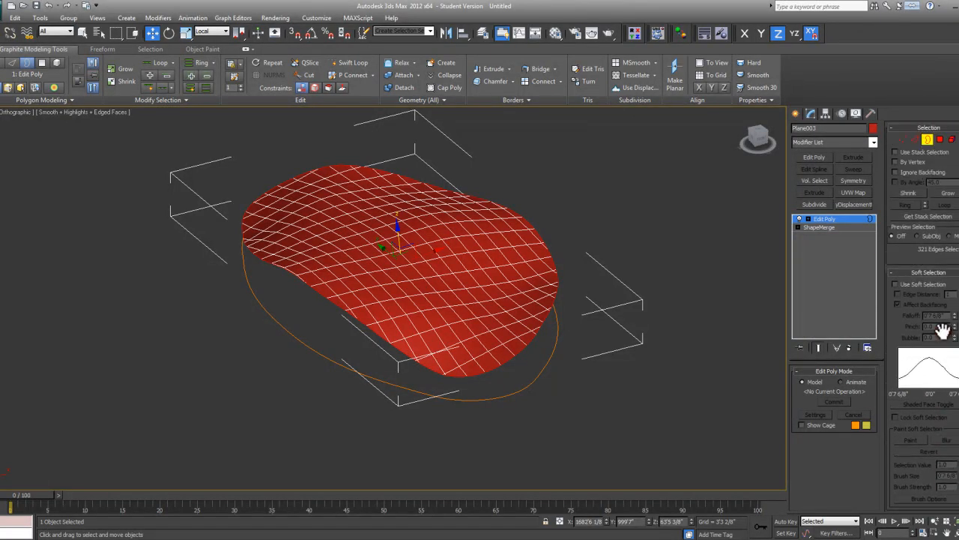
scroll(939, 333, down, 7)
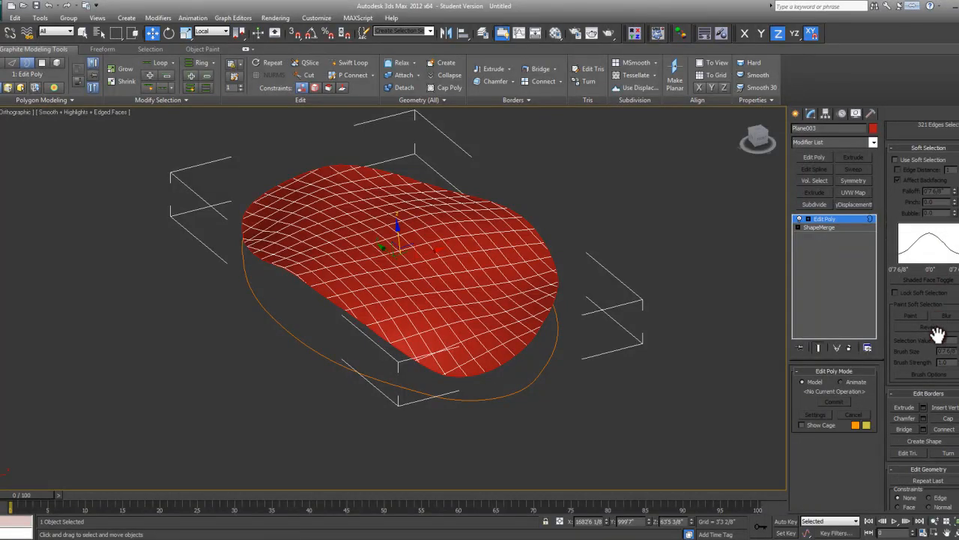
scroll(938, 333, down, 3)
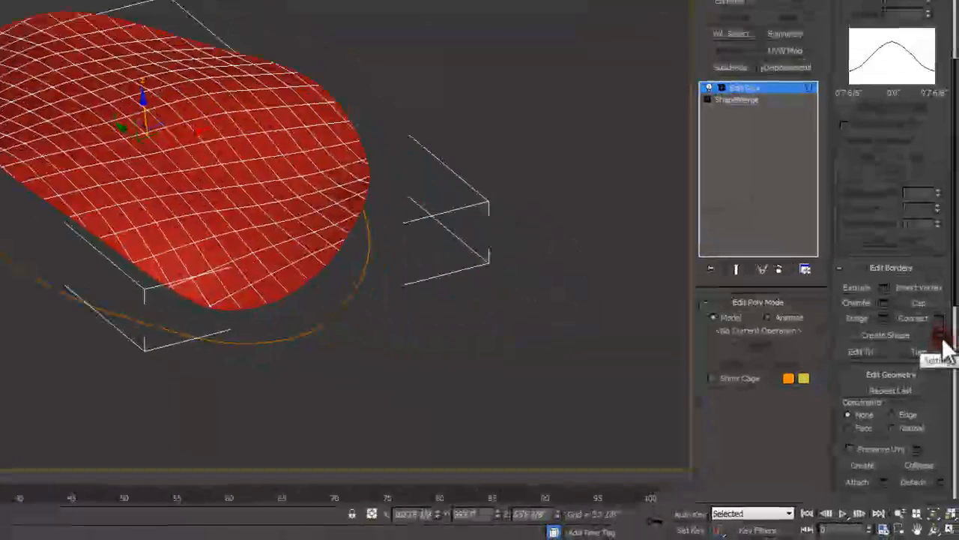
click(956, 385)
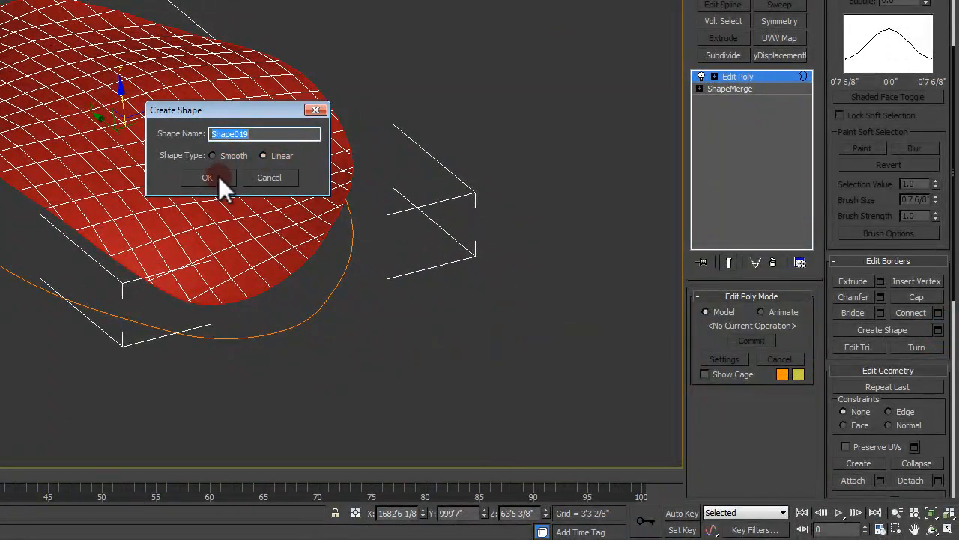
text(glas curtain wall)
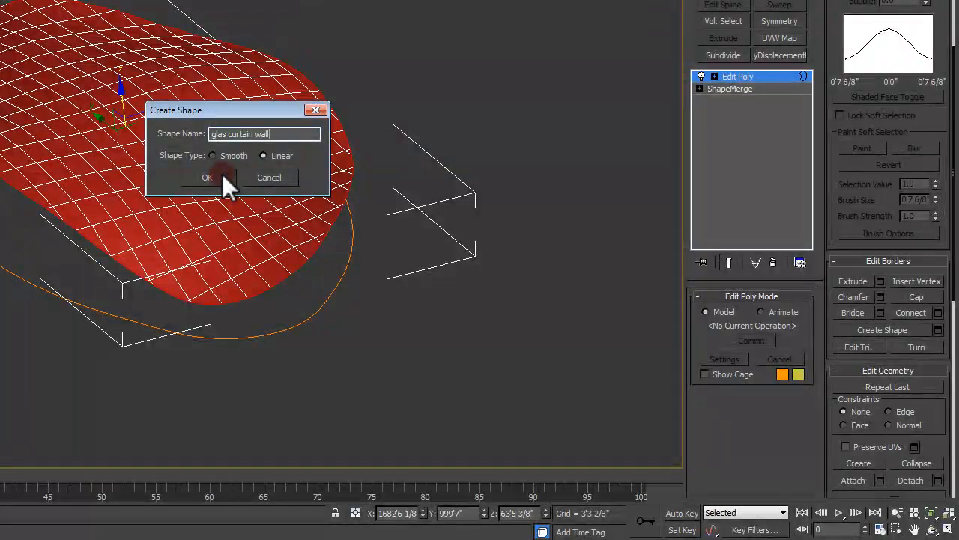
click(207, 177)
- Leave border editing on the trimmed roof surface and deselect it
middle_drag(108, 180, 166, 142)
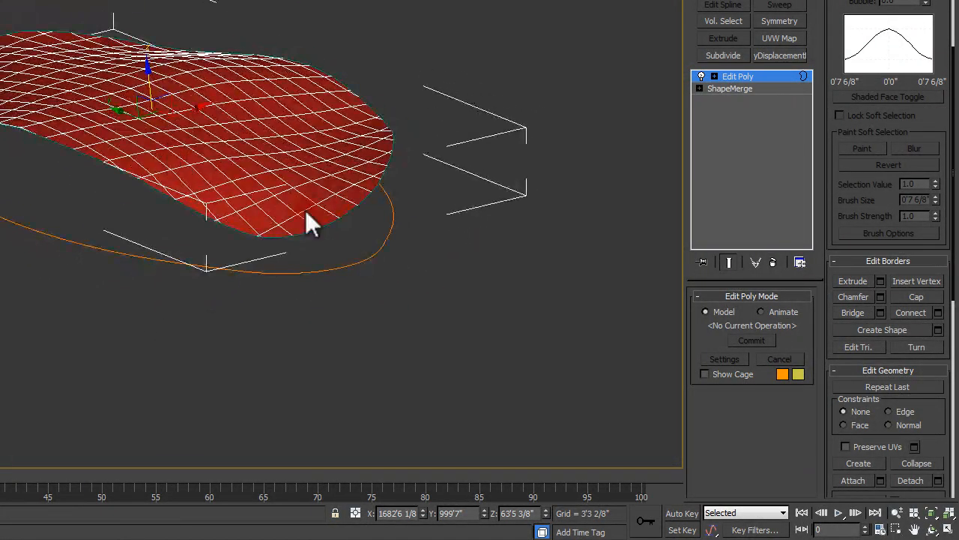
click(715, 76)
click(735, 113)
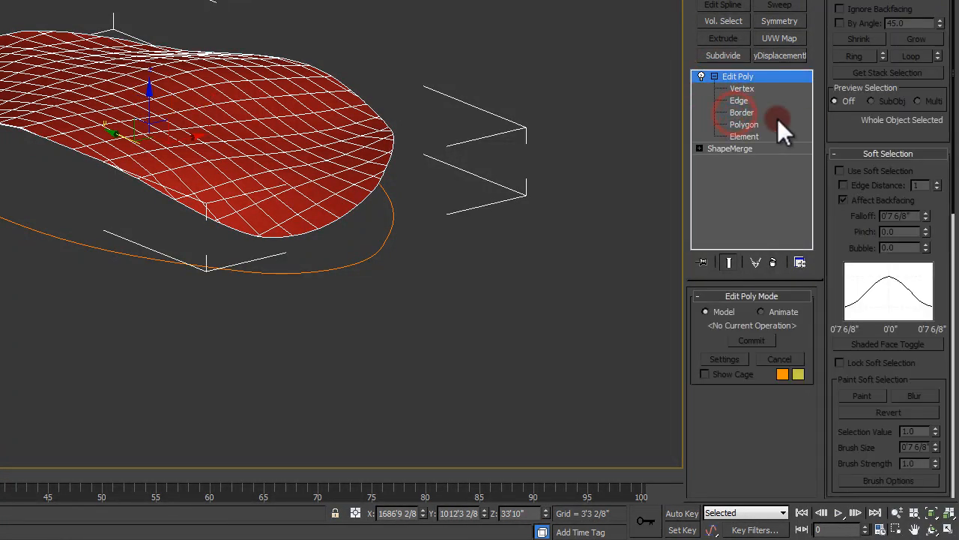
click(524, 360)
alt+middle_drag(448, 250, 441, 235)
middle_drag(347, 225, 428, 264)
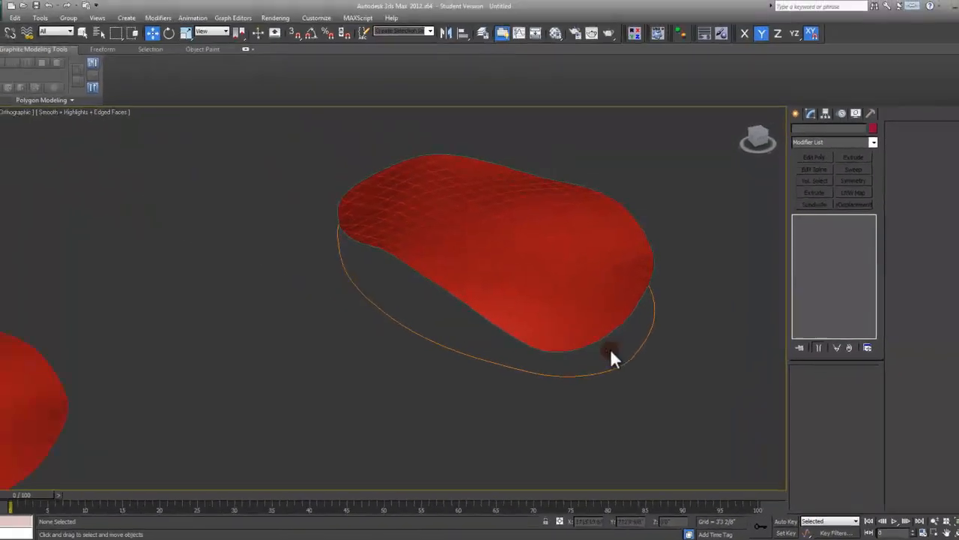
- Hide all geometry to select the curved glas curtain wall spline, and show the geometry again
scroll(610, 349, down, 2)
middle_drag(610, 348, 643, 301)
key(shift+g)
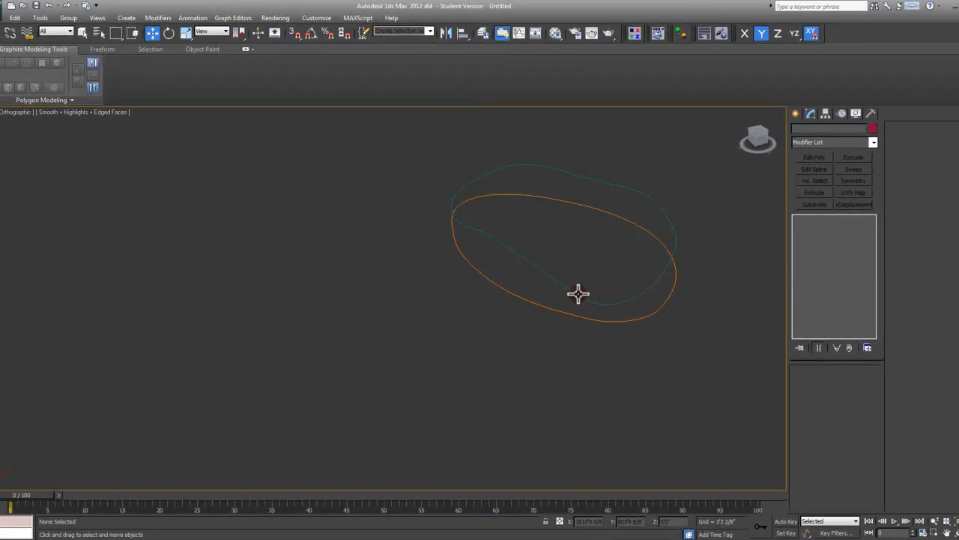
click(576, 294)
scroll(584, 286, down, 4)
middle_drag(584, 285, 629, 279)
key(shift+g)
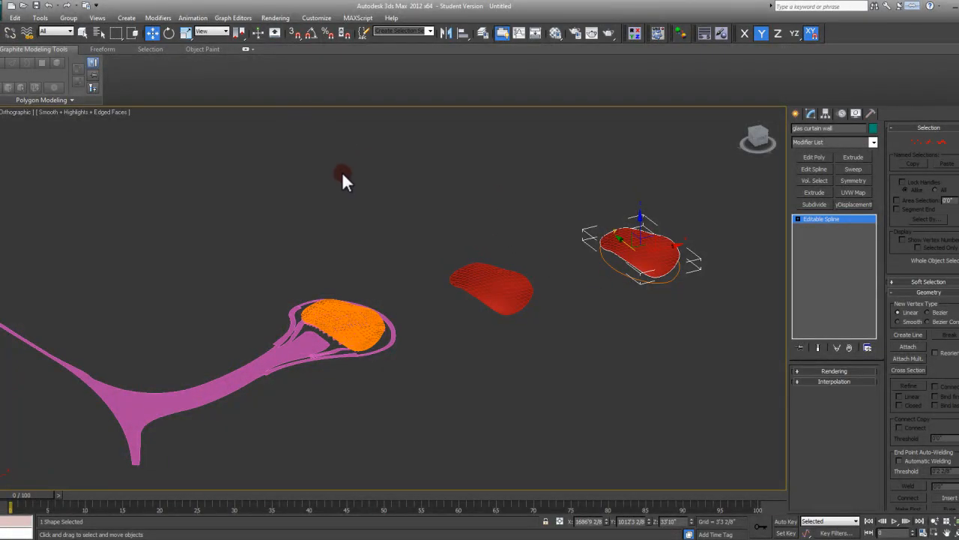
- Move the glas curtain wall spline back along X onto the original roof, at absolute X -313'2 5/8"
right_click(150, 36)
click(386, 168)
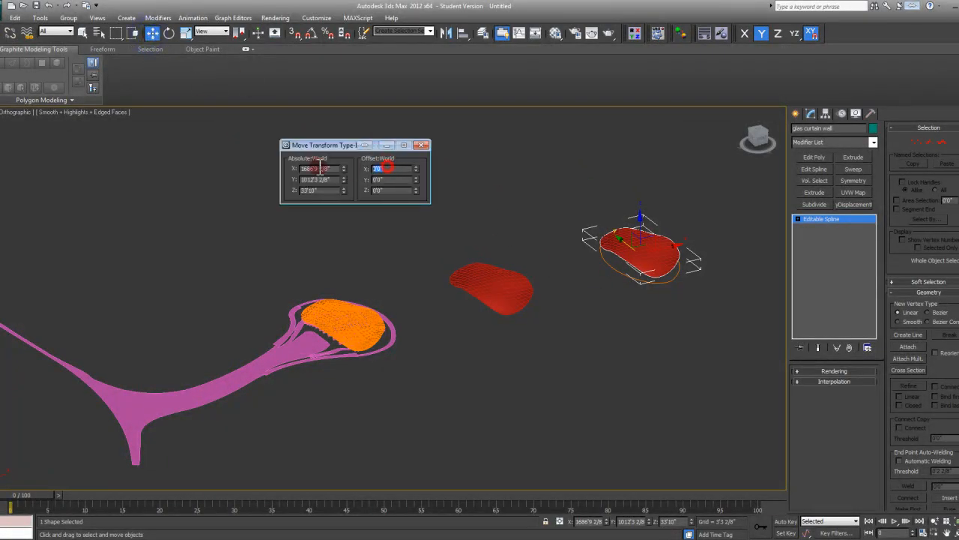
key(Return)
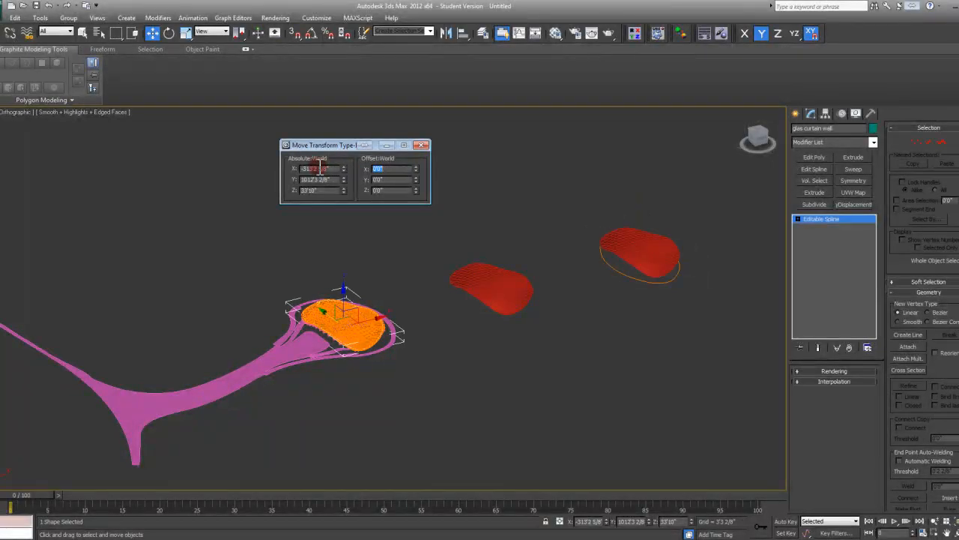
key(z)
click(411, 171)
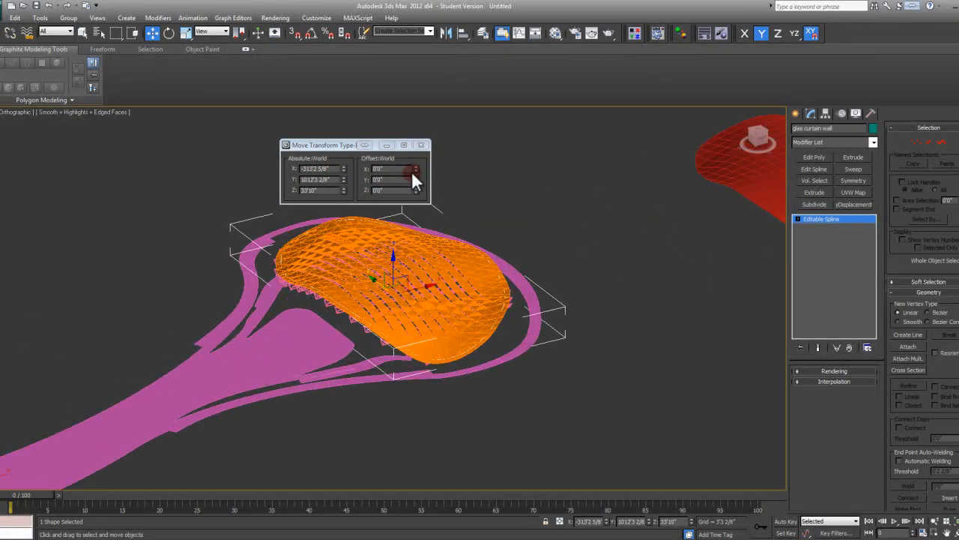
click(421, 145)
- Copy the curtain wall spline straight down below the roof, to about Z -59'11", as an independent copy
alt+middle_drag(400, 254, 394, 218)
key(alt+q)
key(alt+q)
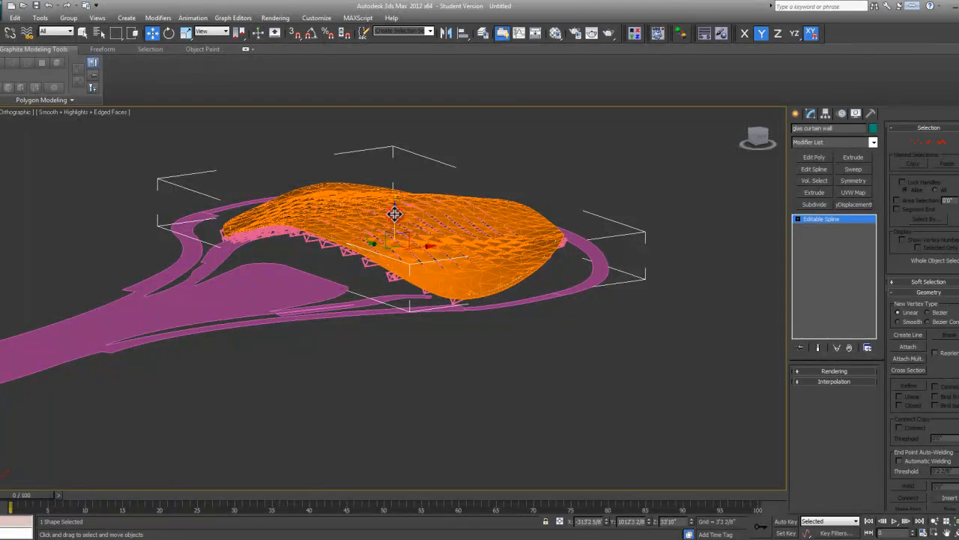
shift+drag(393, 215, 402, 257)
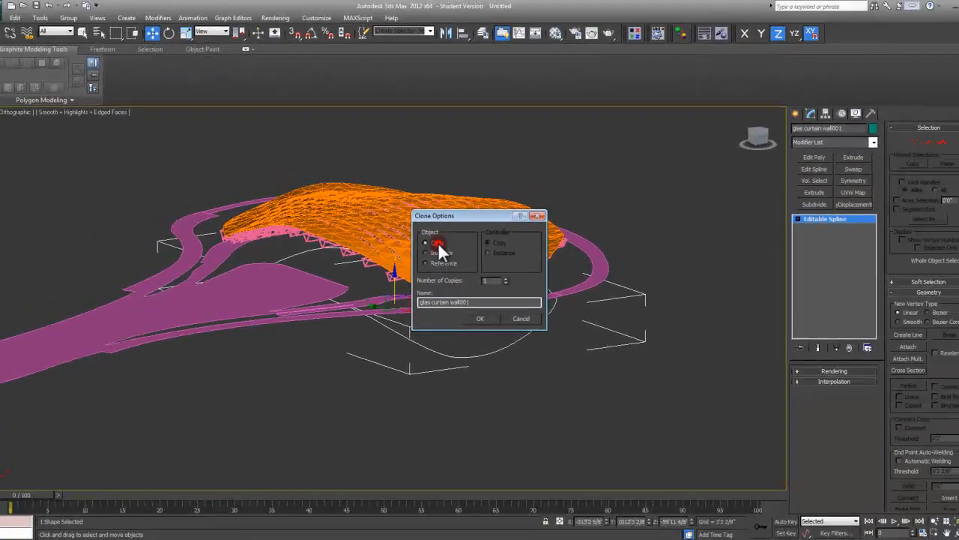
click(437, 251)
click(515, 359)
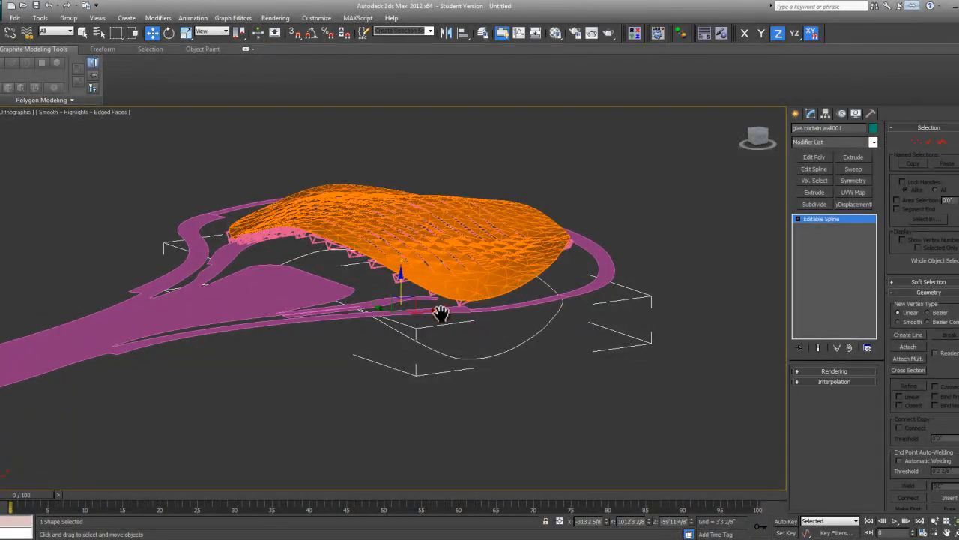
- Draw a large ground plane around the roof and the site in the top view, with 1 length and 1 width segment
key(t)
key(z)
scroll(449, 300, down, 10)
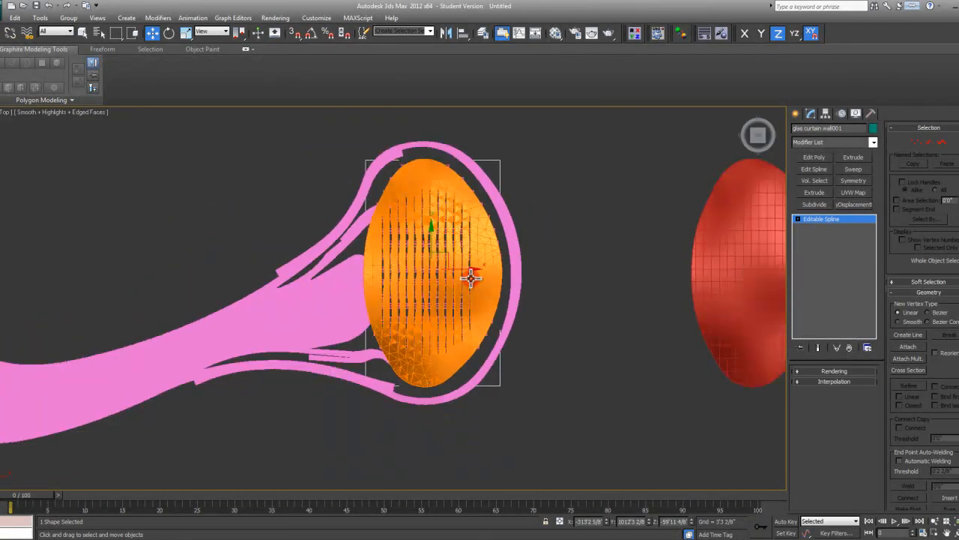
click(796, 114)
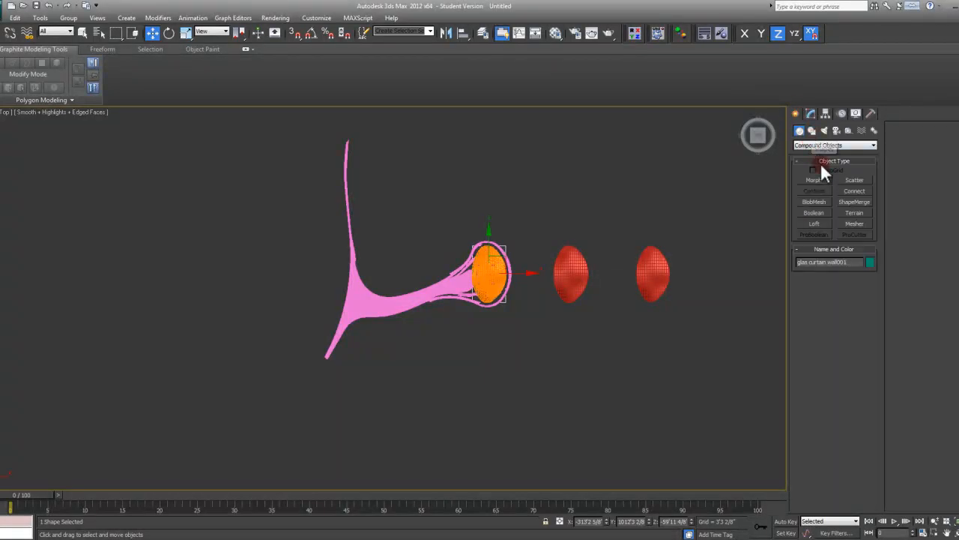
click(816, 145)
click(815, 154)
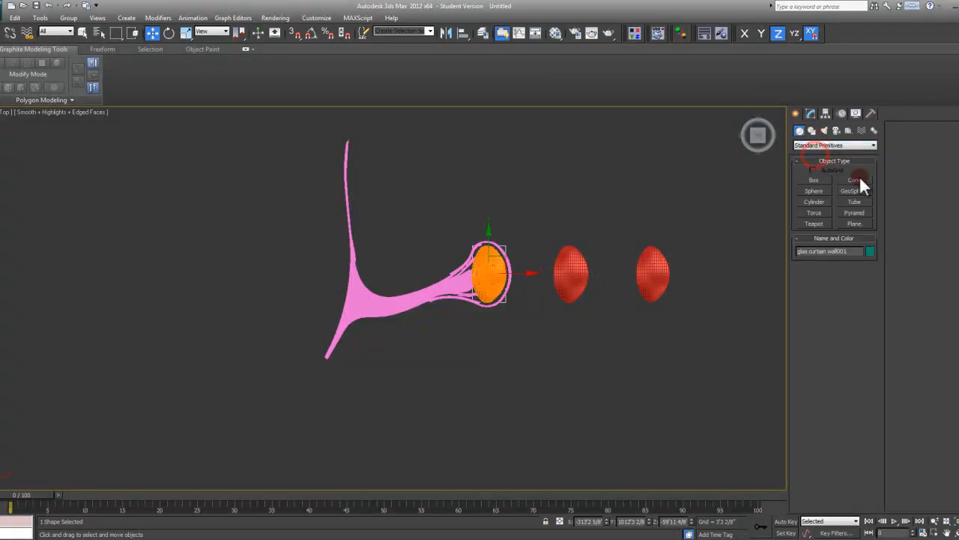
click(855, 223)
drag(311, 129, 590, 389)
double_click(852, 346)
text(1)
double_click(849, 356)
text(1)
click(785, 334)
- Finish creating planes, hide all geometry and select the lower copy of the curtain wall spline for modifying
alt+middle_drag(698, 322, 418, 260)
scroll(502, 255, up, 5)
scroll(396, 280, up, 3)
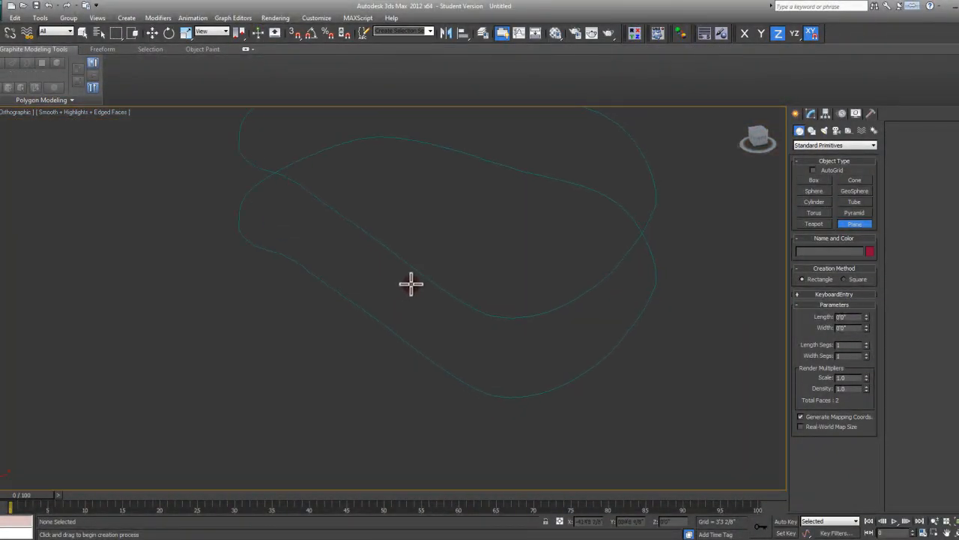
scroll(385, 313, down, 2)
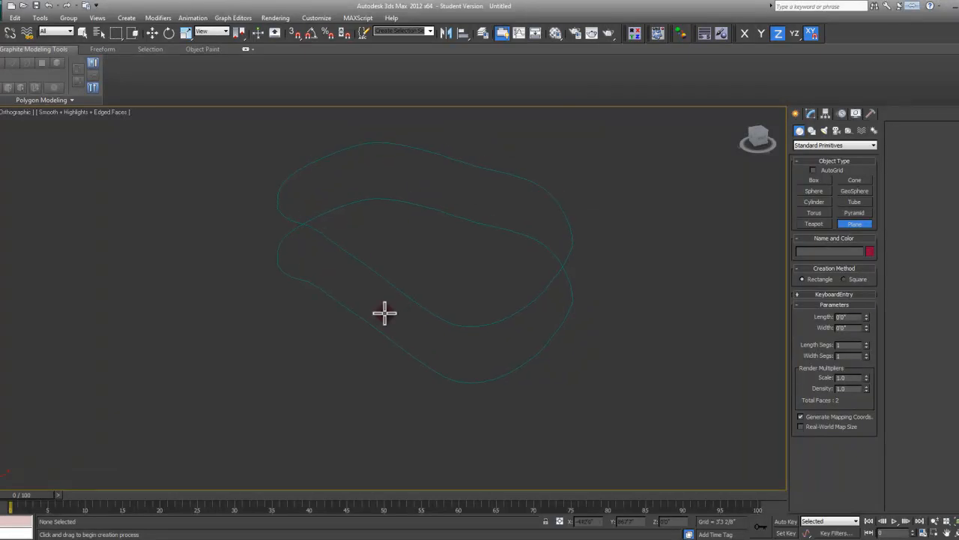
right_click(372, 326)
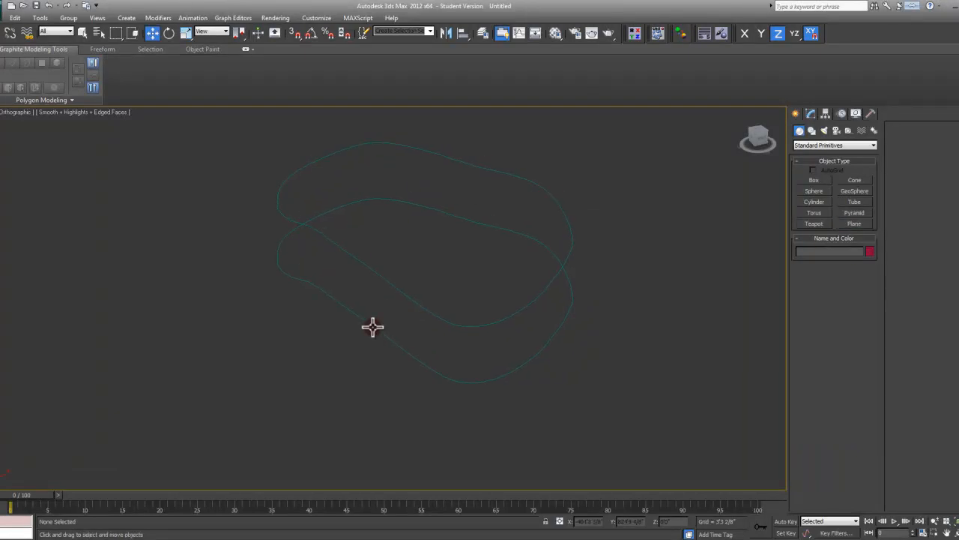
click(375, 327)
alt+middle_drag(424, 305, 401, 317)
click(809, 112)
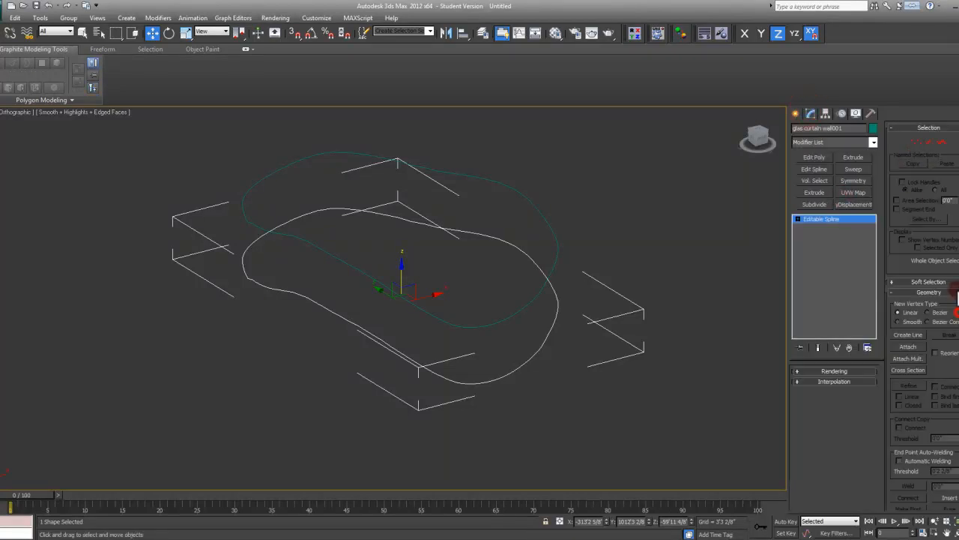
- Look through the copied spline's editing options for a way to flatten it
scroll(950, 368, down, 3)
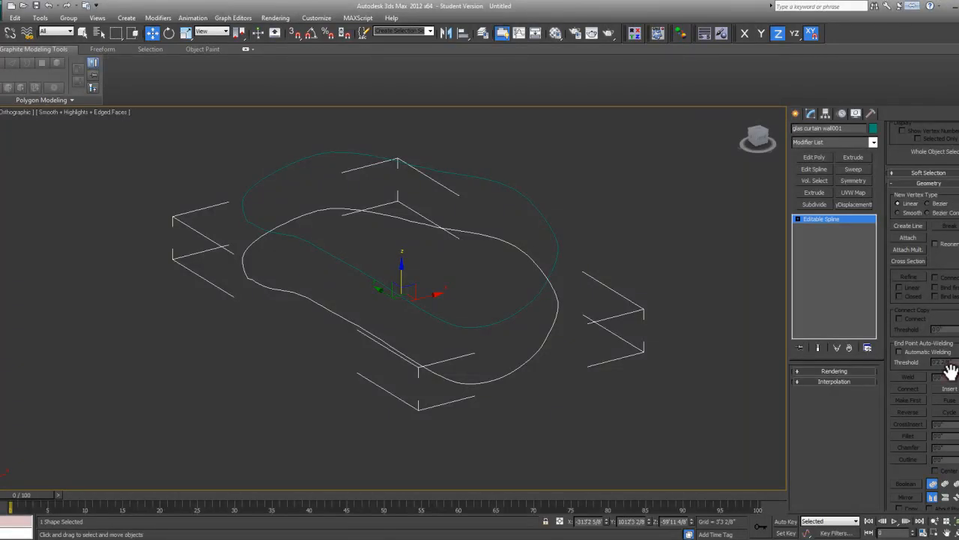
scroll(951, 369, down, 5)
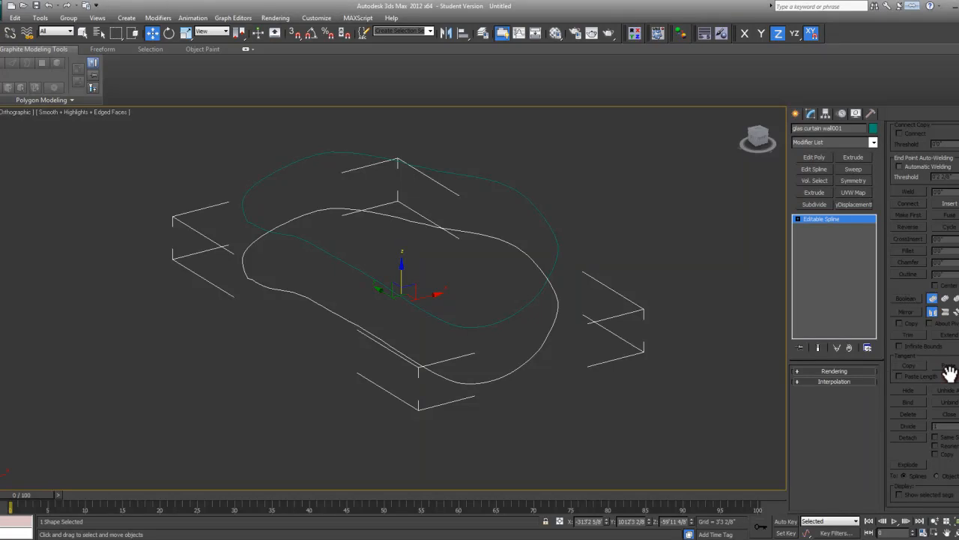
scroll(941, 433, up, 3)
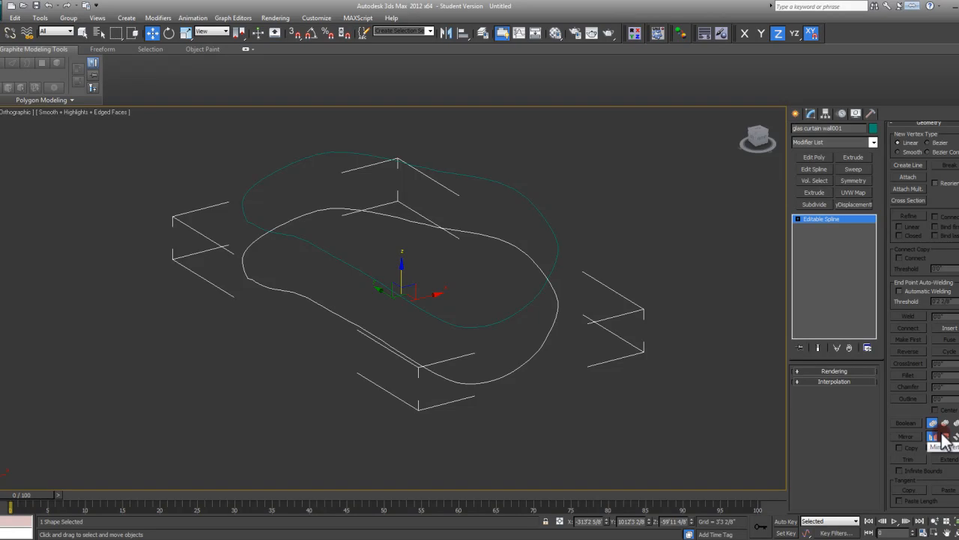
scroll(943, 441, up, 2)
scroll(942, 439, up, 2)
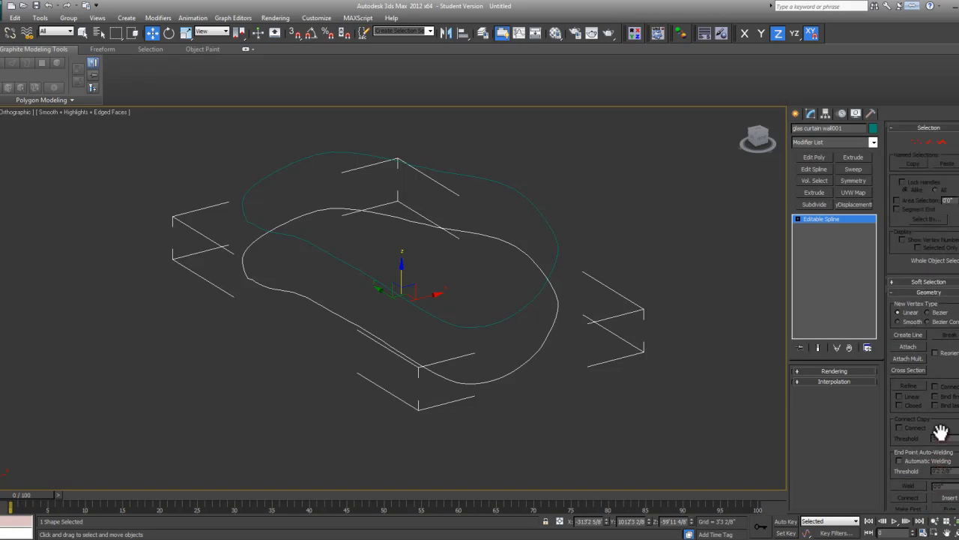
scroll(929, 319, down, 1)
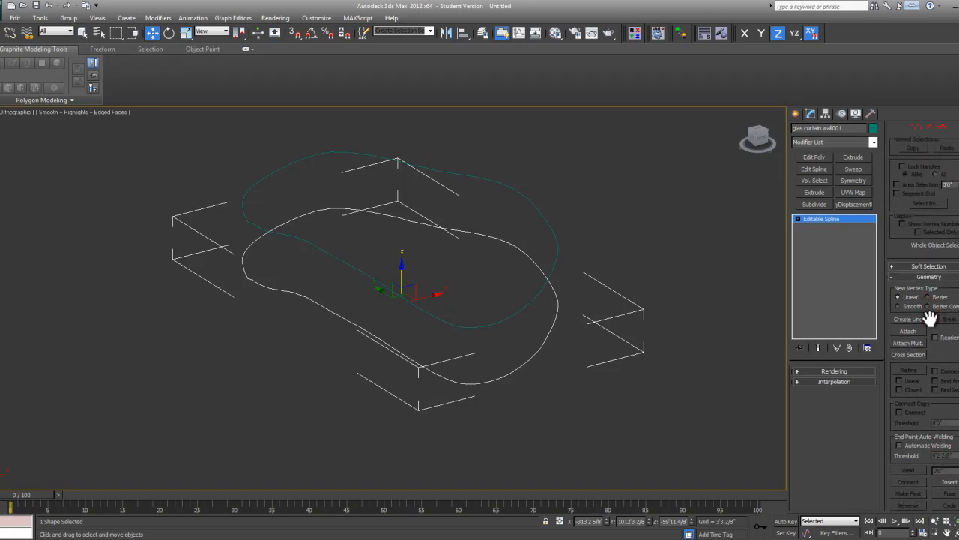
scroll(929, 319, down, 3)
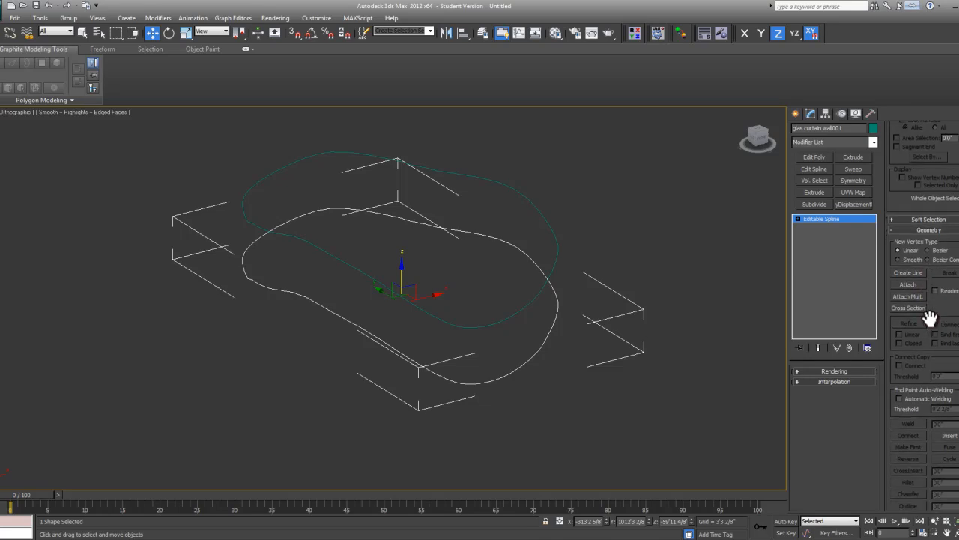
scroll(929, 318, down, 1)
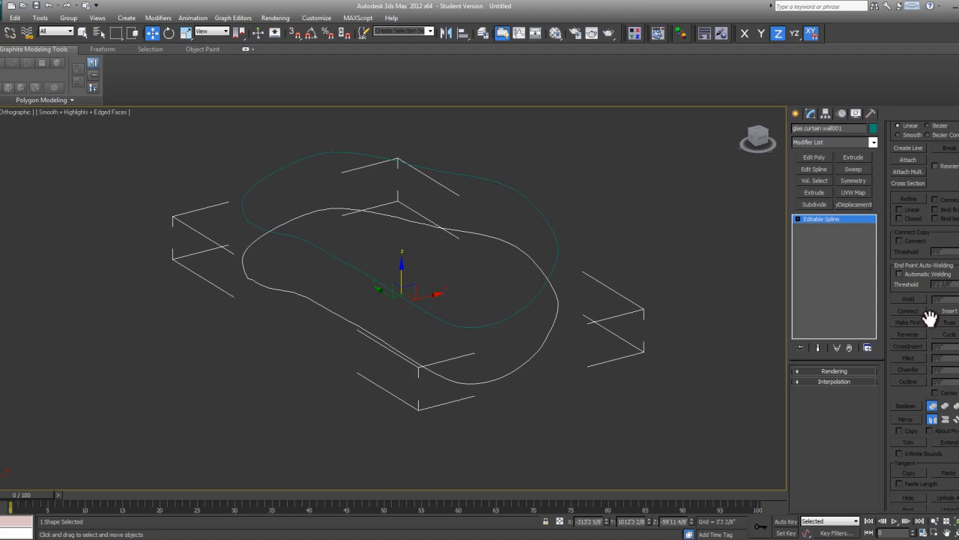
scroll(941, 138, up, 4)
- Select the lower curve at spline level, check the options available there, and leave spline level
drag(632, 370, 424, 266)
drag(956, 370, 957, 365)
scroll(956, 365, down, 7)
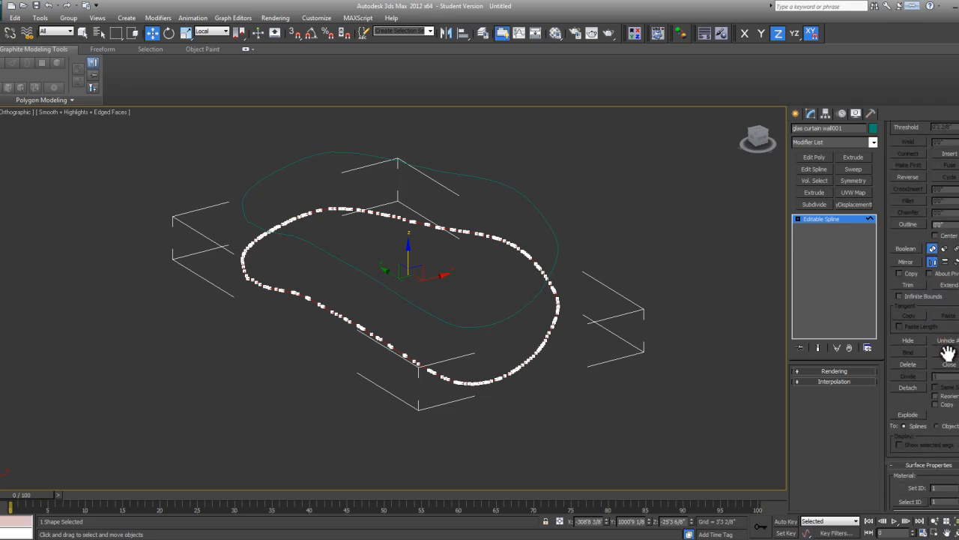
scroll(948, 352, down, 1)
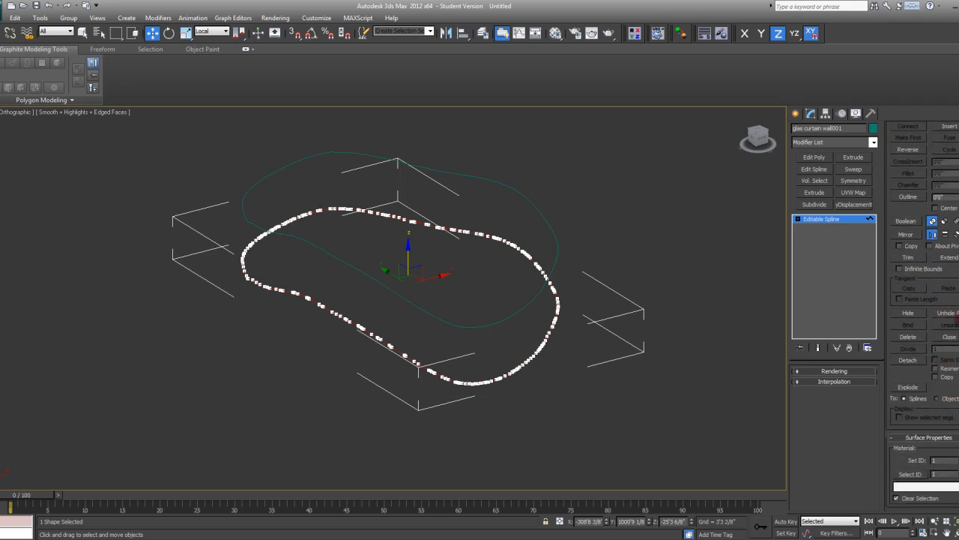
scroll(943, 323, up, 5)
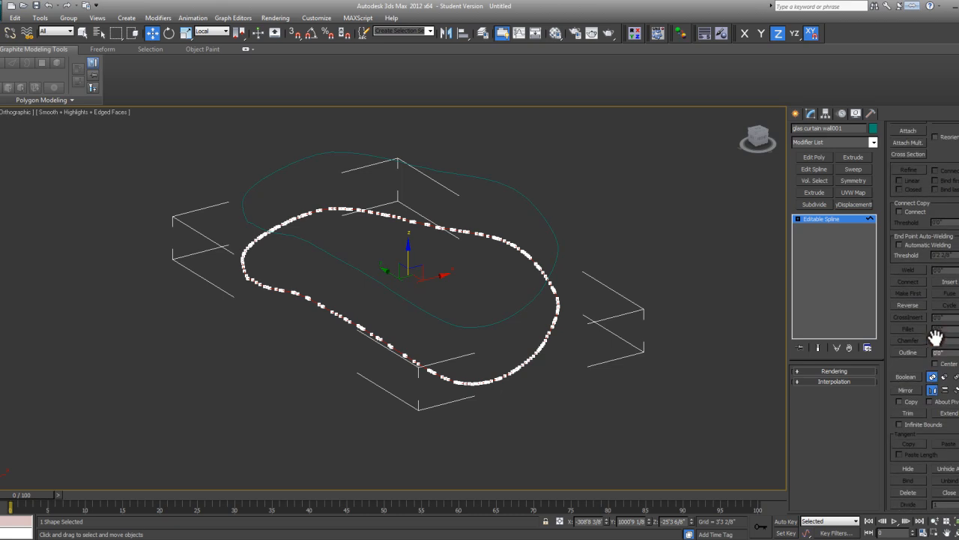
scroll(933, 337, up, 7)
middle_drag(609, 323, 615, 311)
click(943, 142)
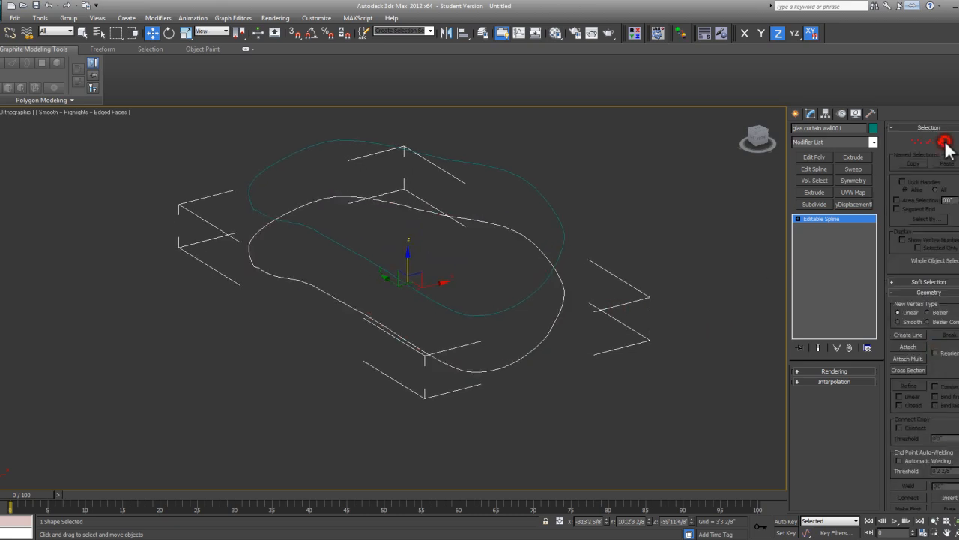
- Apply an Edit Poly modifier to the lower spline copy and isolate the resulting surface in the top view
click(824, 158)
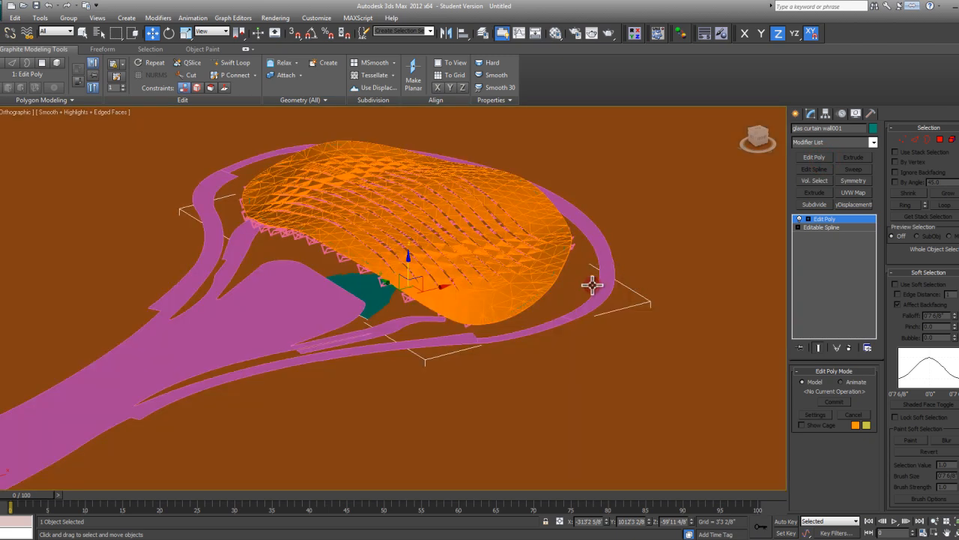
mouse_move(593, 282)
alt+middle_down()
mouse_move(604, 275)
mouse_move(590, 285)
alt+middle_up()
right_click(381, 280)
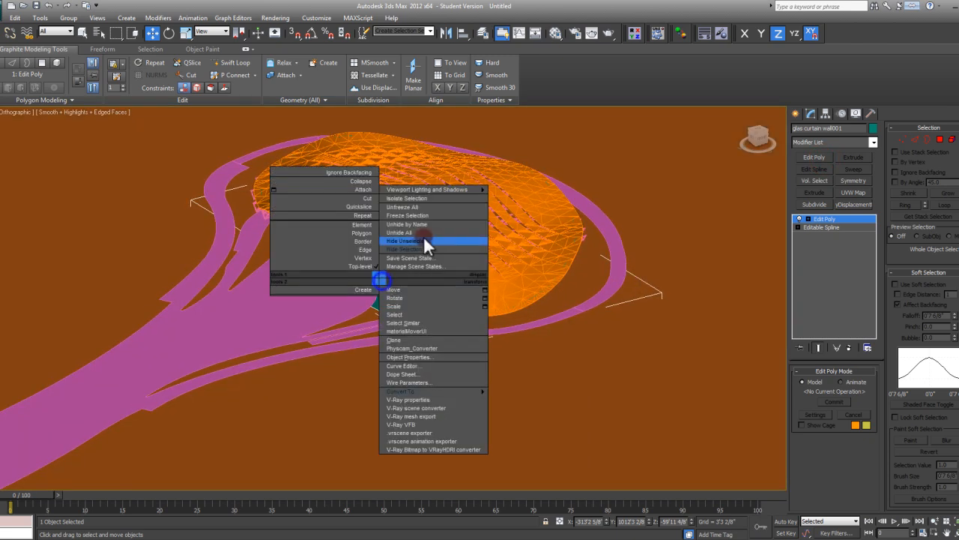
click(433, 198)
drag(465, 259, 643, 173)
middle_drag(488, 302, 498, 312)
key(t)
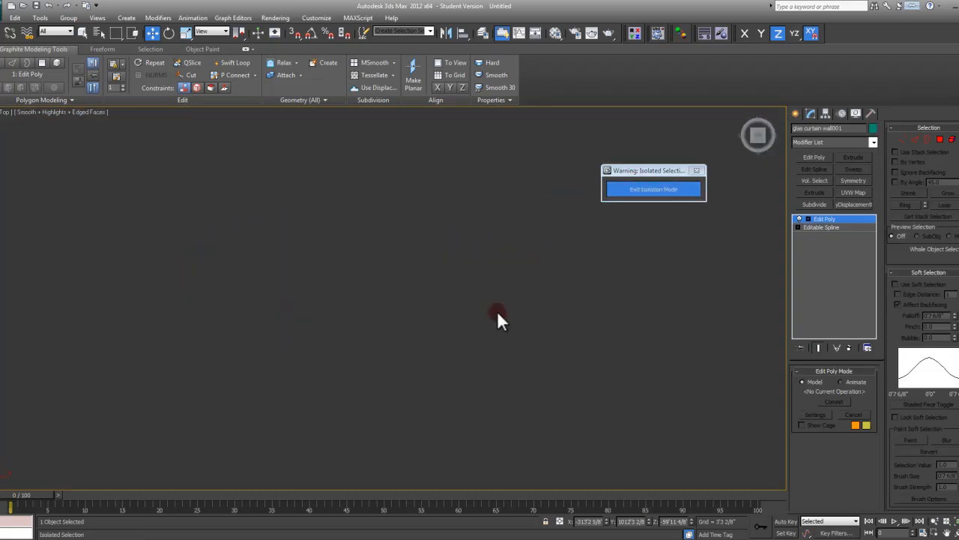
key(z)
- Select the isolated surface's polygon and flatten it with Make Planar along Z
click(940, 140)
drag(560, 320, 498, 323)
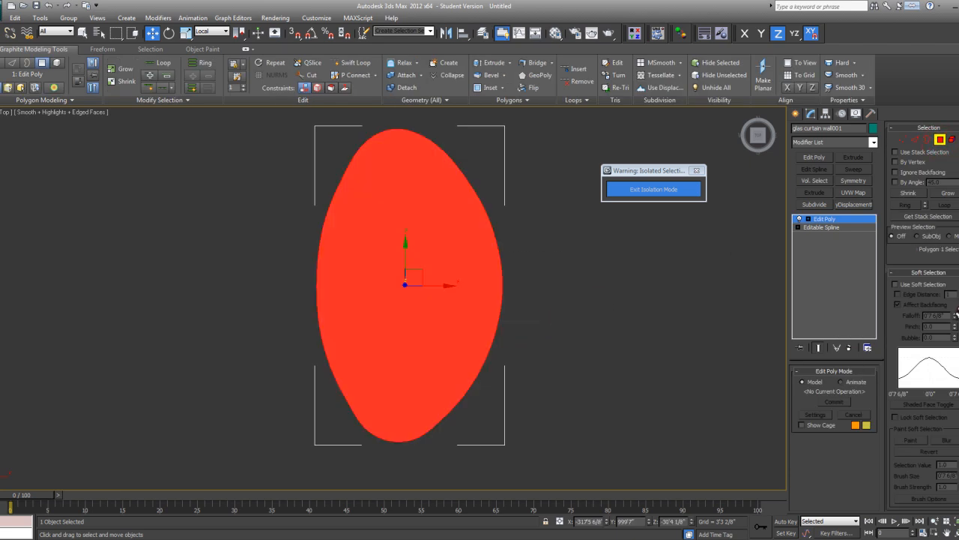
scroll(915, 384, down, 15)
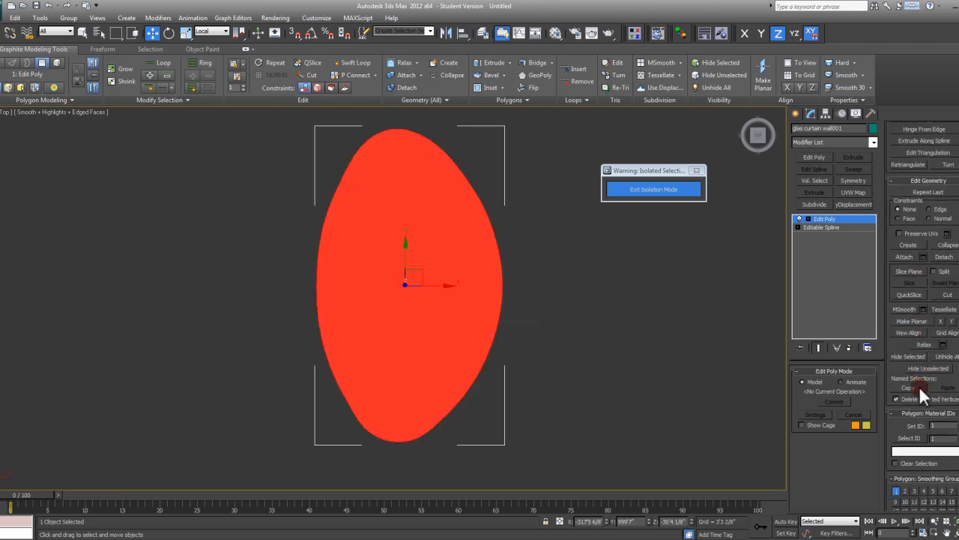
scroll(919, 385, down, 2)
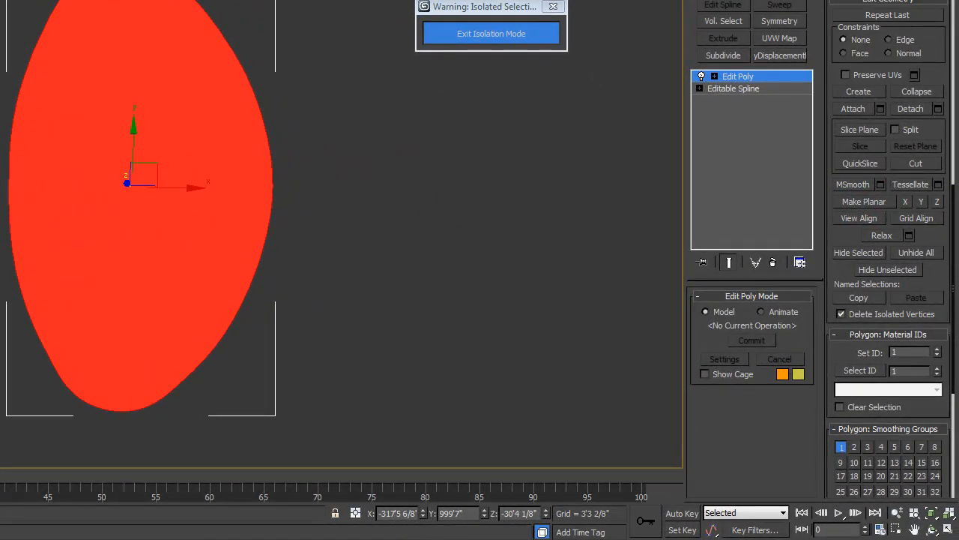
alt+middle_drag(125, 212, 260, 88)
alt+middle_drag(272, 132, 238, 153)
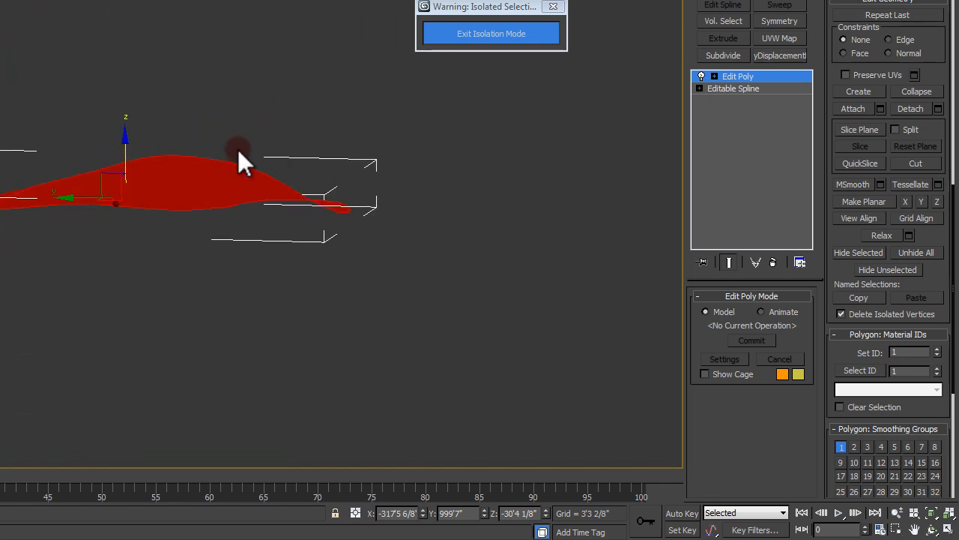
alt+right_click(142, 183)
alt+middle_drag(209, 116, 299, 161)
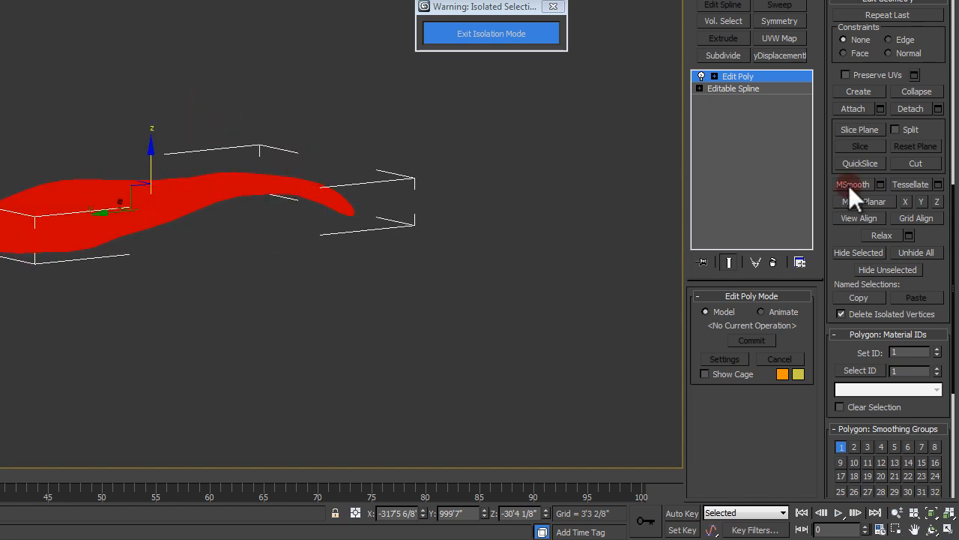
click(937, 202)
middle_drag(381, 193, 270, 231)
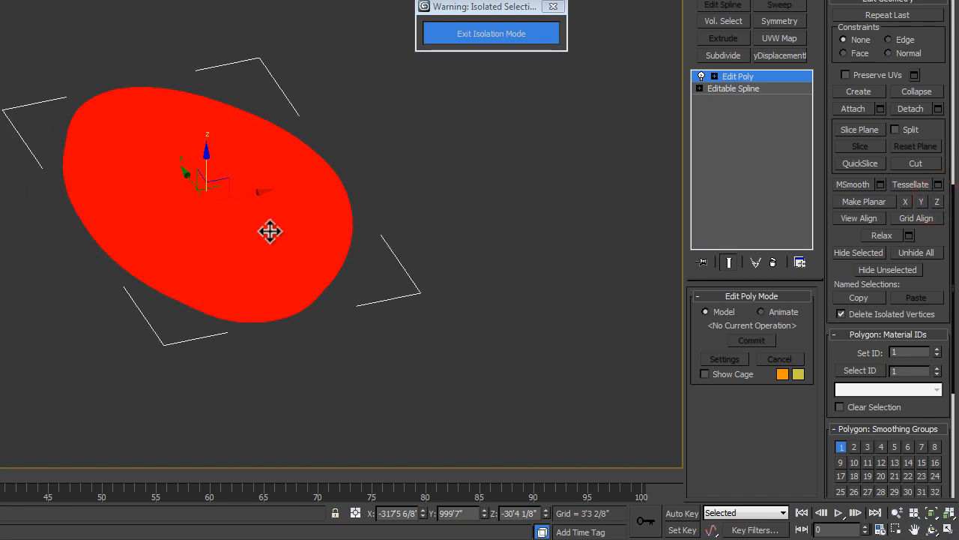
- Undo the flattening and make the polygon planar along Z again
key(ctrl+z)
click(937, 201)
alt+middle_drag(367, 205, 292, 150)
click(786, 163)
alt+middle_drag(400, 161, 353, 192)
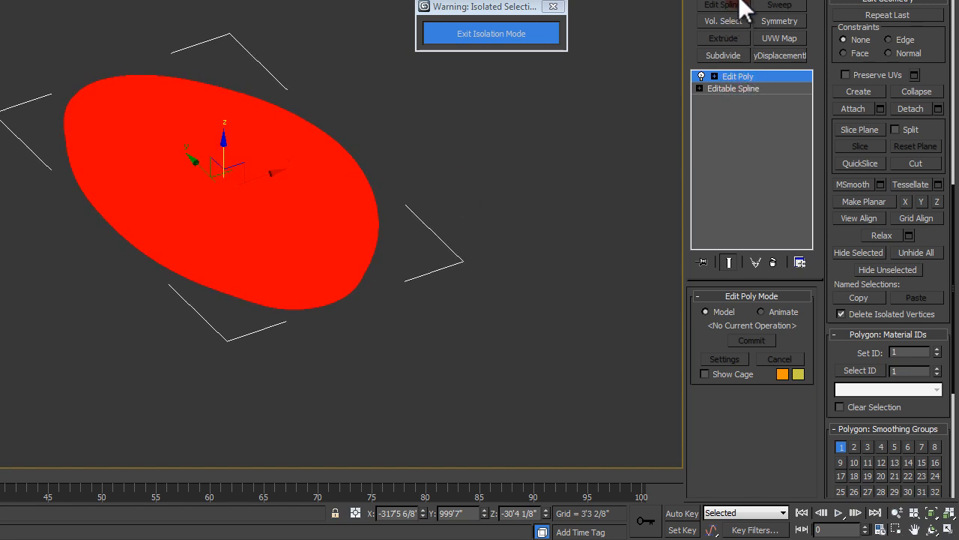
- Select the flattened surface's border in Edit Poly, create a shape from it, and leave border level
click(715, 75)
click(742, 112)
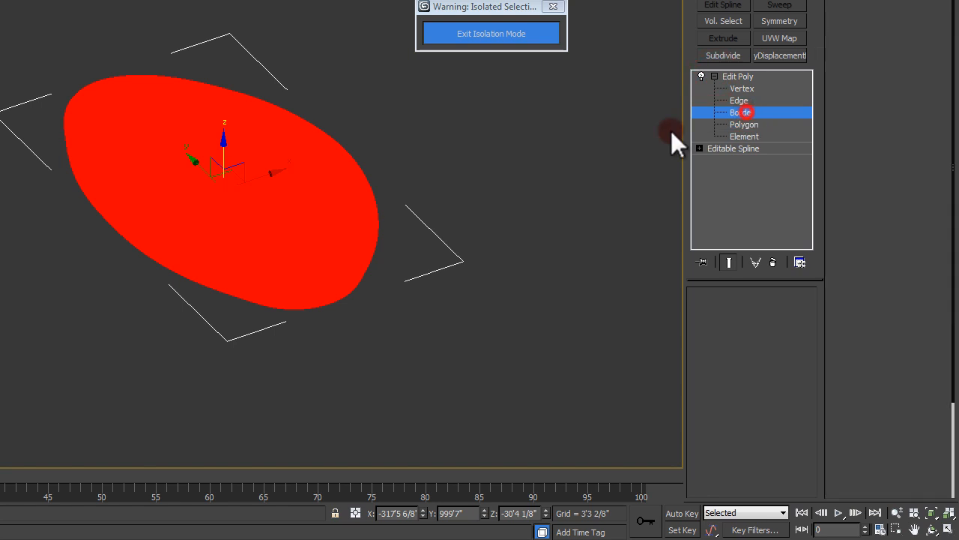
click(374, 195)
middle_drag(376, 195, 335, 200)
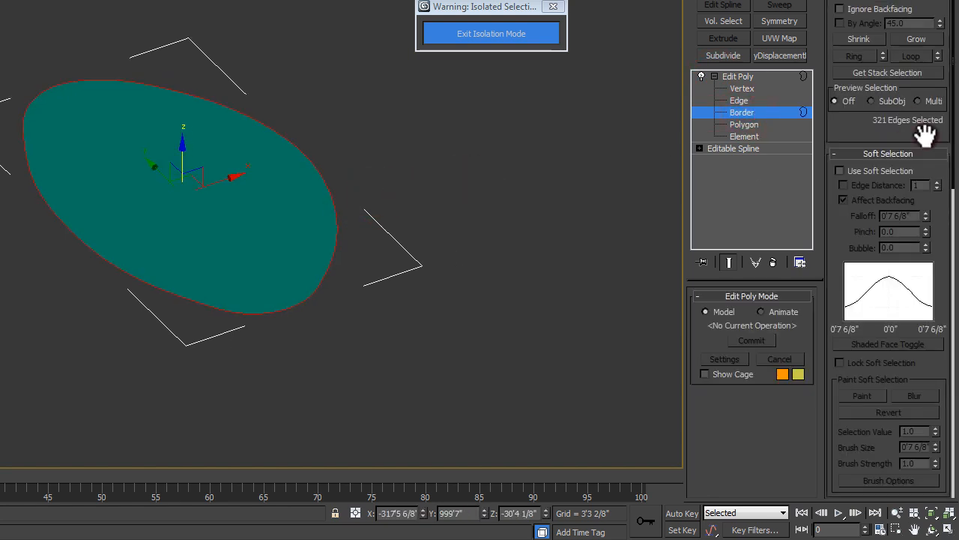
scroll(927, 135, down, 1)
scroll(908, 228, down, 6)
scroll(907, 229, down, 3)
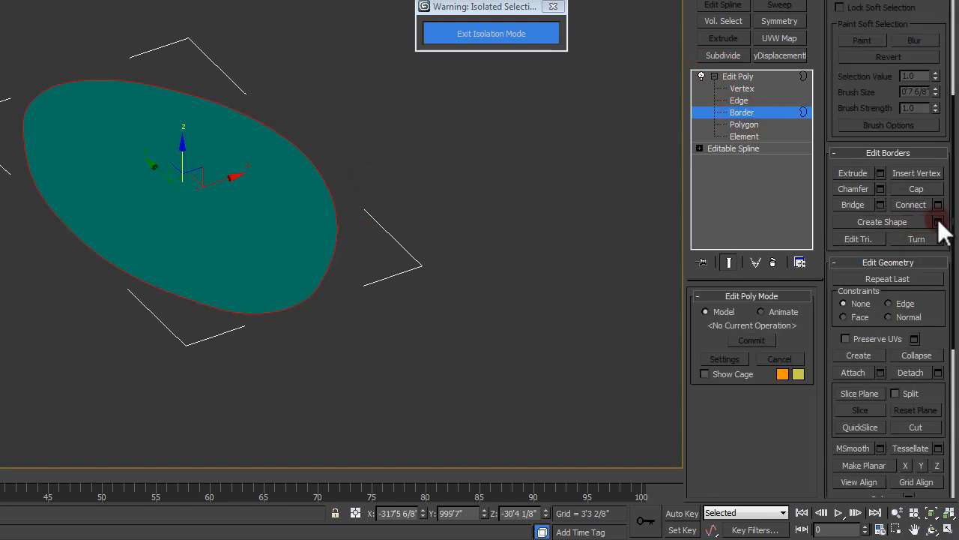
click(937, 221)
click(217, 176)
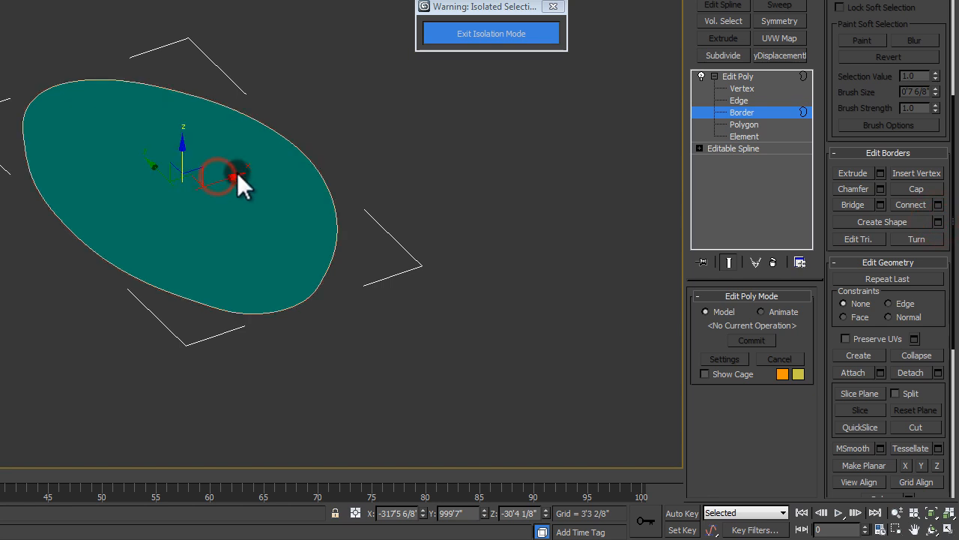
click(763, 112)
- Leave isolation mode and examine the roof structure in relation to the surrounding site model
middle_drag(415, 173, 423, 185)
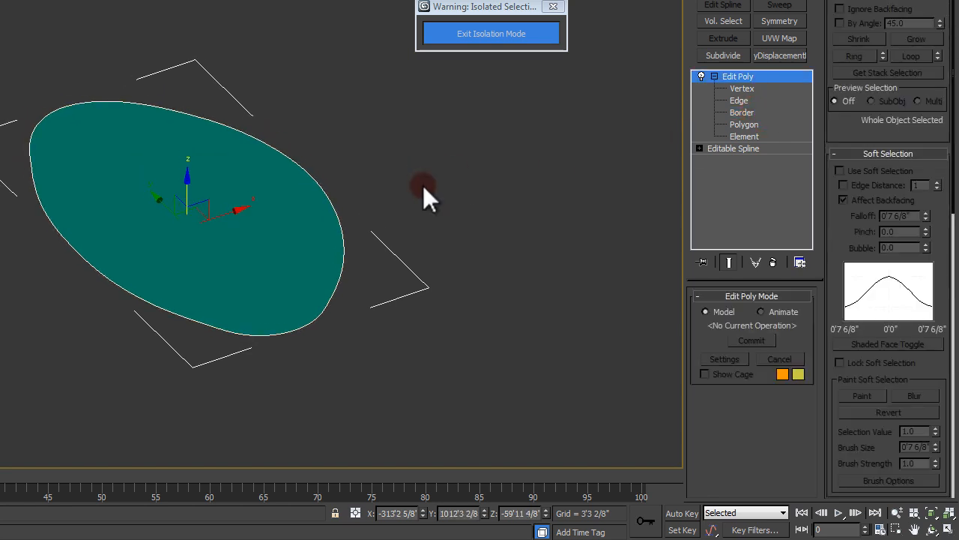
click(381, 209)
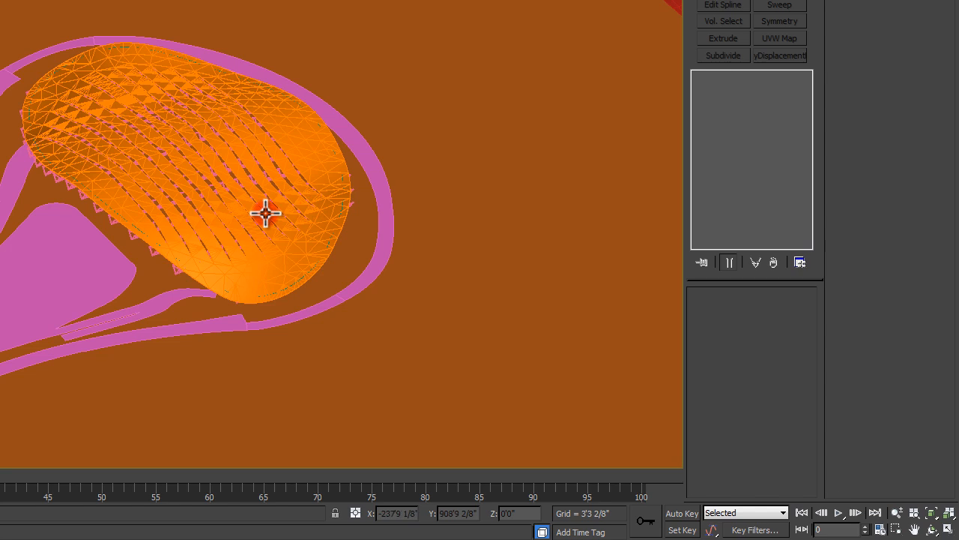
middle_drag(212, 200, 218, 186)
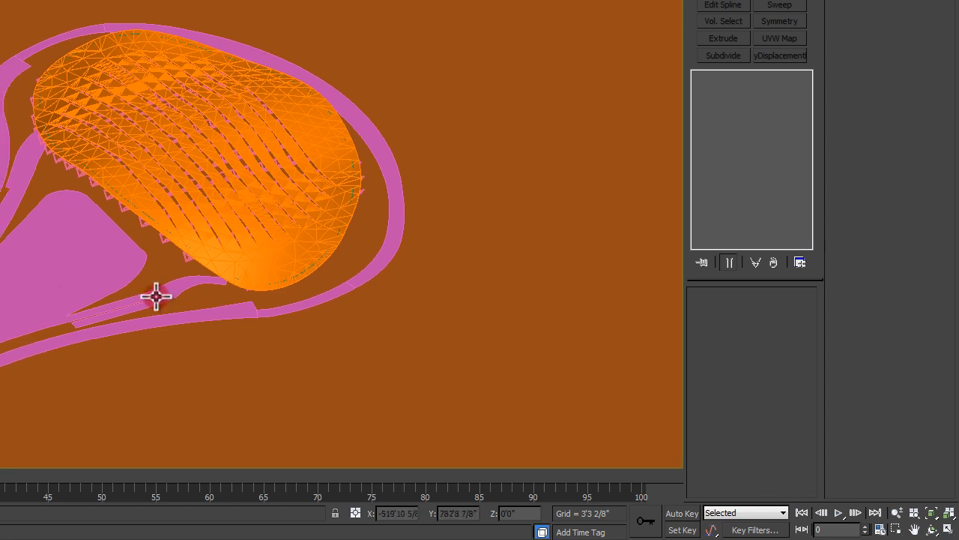
alt+middle_drag(266, 276, 274, 240)
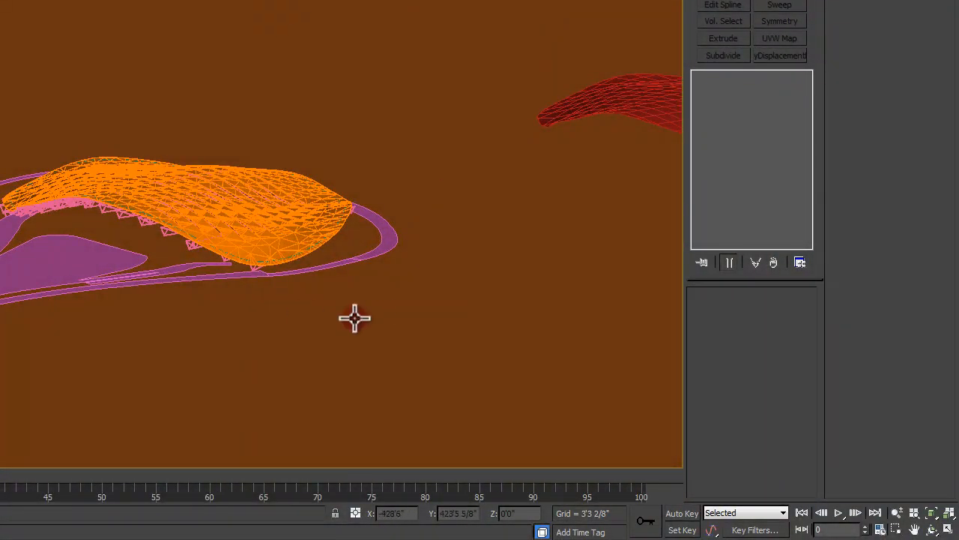
alt+middle_drag(320, 275, 343, 268)
middle_drag(235, 265, 247, 244)
- Draw a box about 238' long, 62' wide and 58' high in front of the roof and isolate it
click(702, 2)
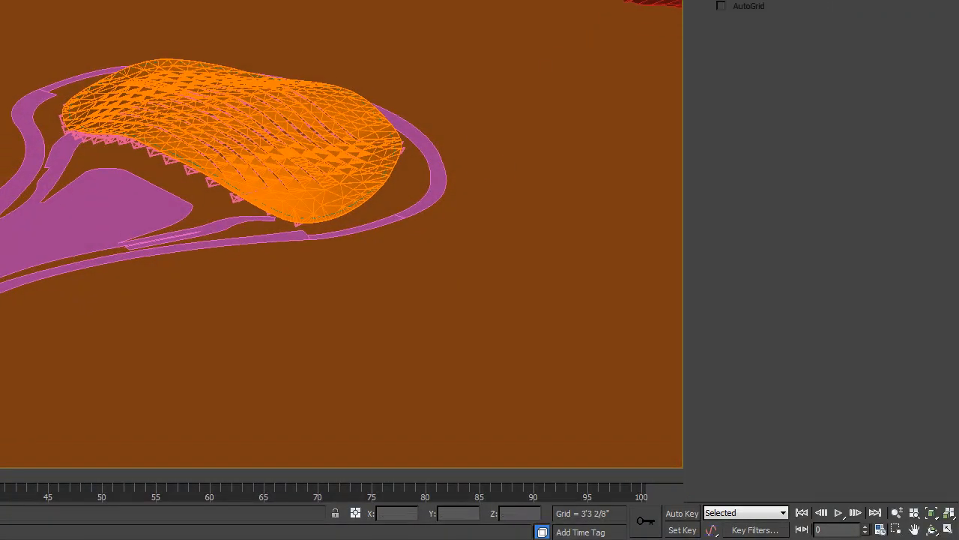
click(742, 21)
drag(343, 285, 407, 336)
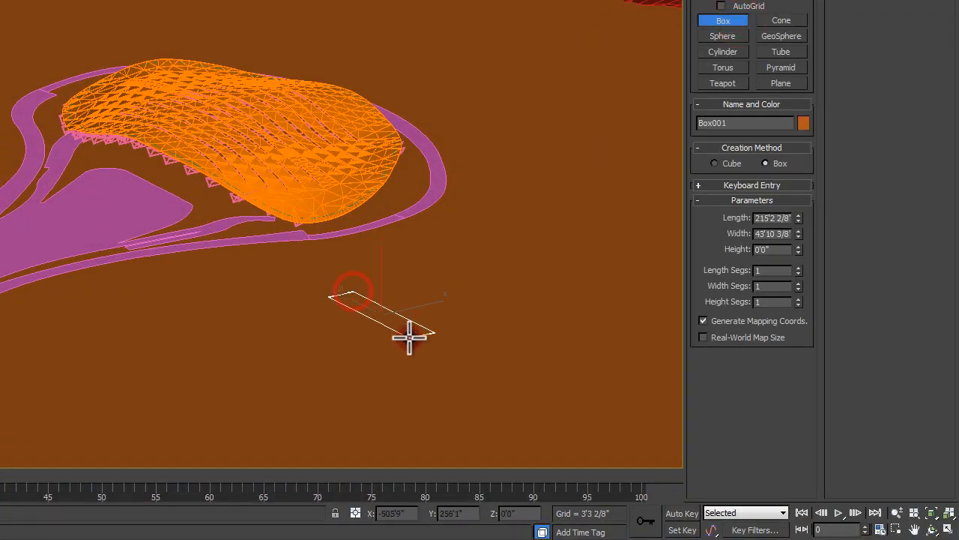
click(394, 305)
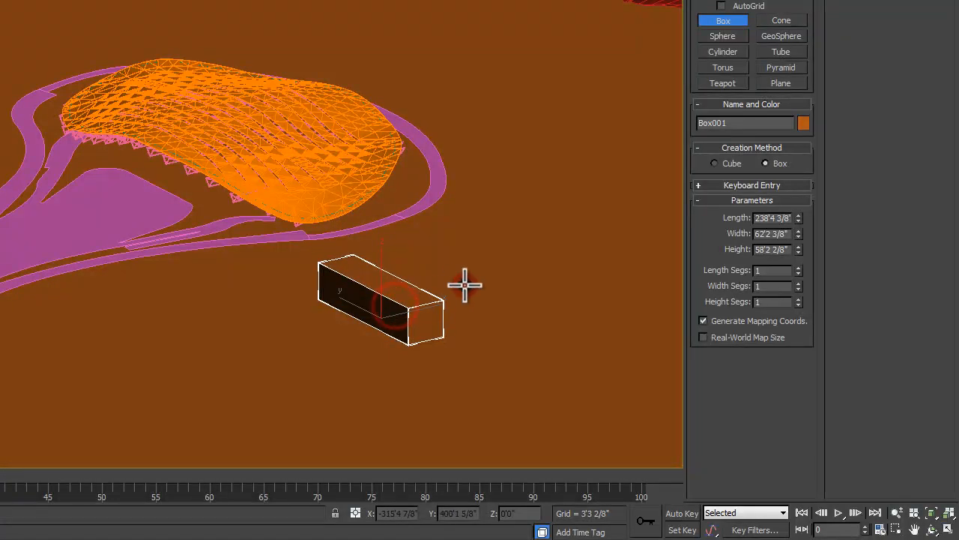
right_click(396, 292)
right_click(425, 299)
click(482, 222)
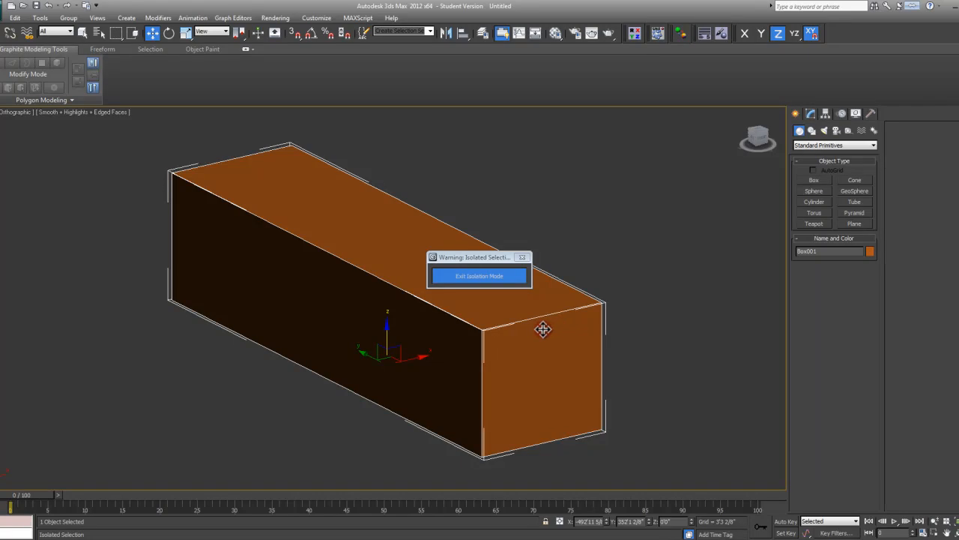
- Remove the isolated test box and return to the full scene
middle_drag(543, 329, 550, 332)
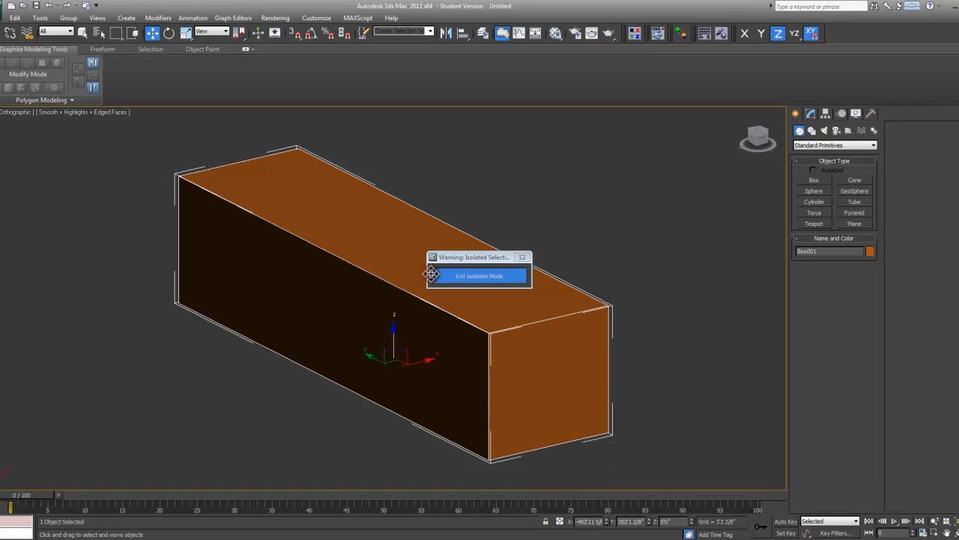
click(691, 379)
click(499, 366)
key(alt+q)
scroll(477, 328, down, 8)
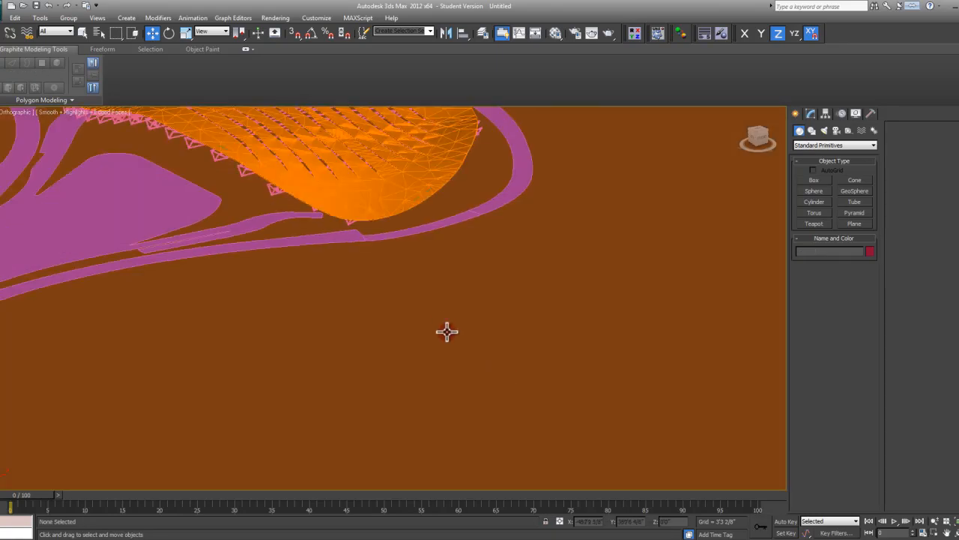
- Undo back to the isolated outline curves and select the flat lower curve
alt+middle_drag(523, 326, 573, 204)
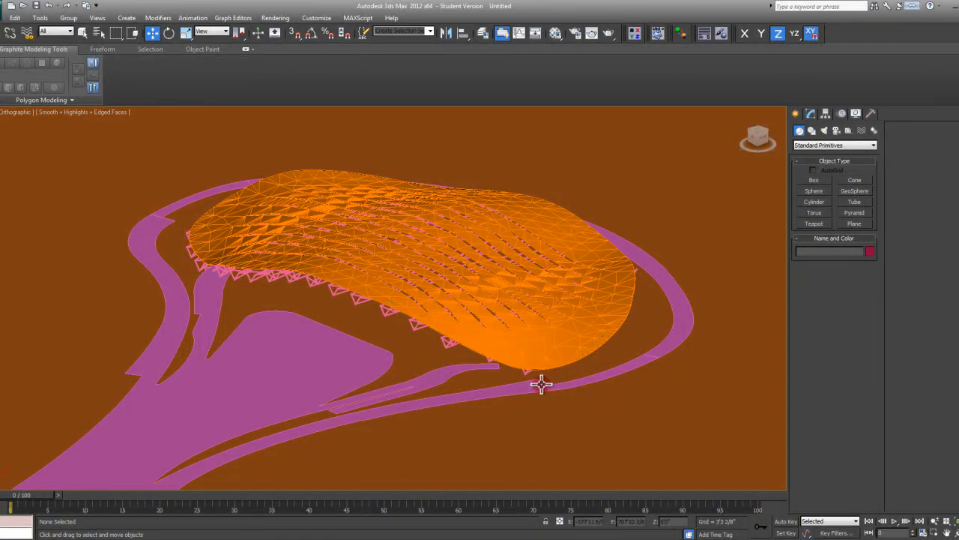
key(ctrl+z)
alt+middle_drag(502, 379, 561, 410)
click(560, 402)
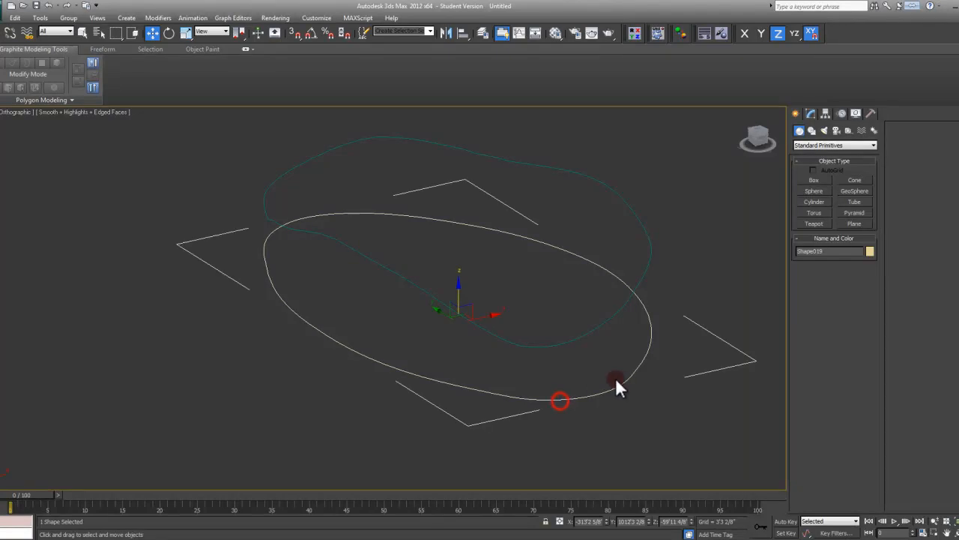
- Select all vertices of the flat lower curve, check their count, and leave vertex level
click(811, 114)
click(799, 219)
click(811, 227)
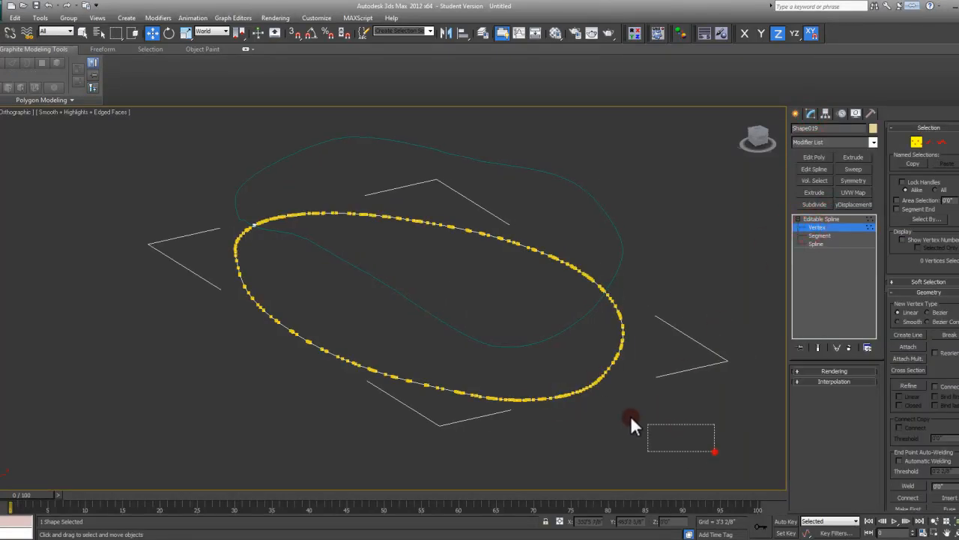
drag(507, 379, 114, 164)
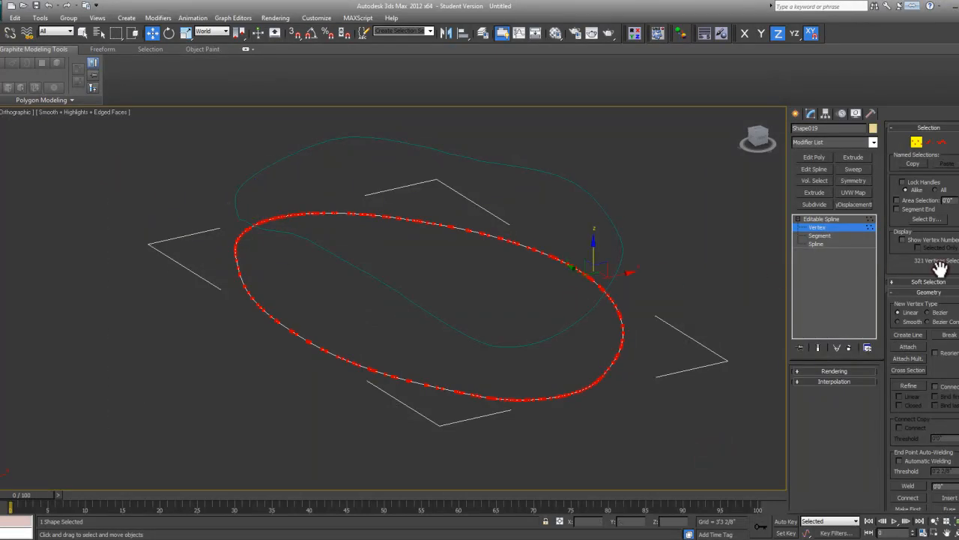
click(919, 144)
click(696, 264)
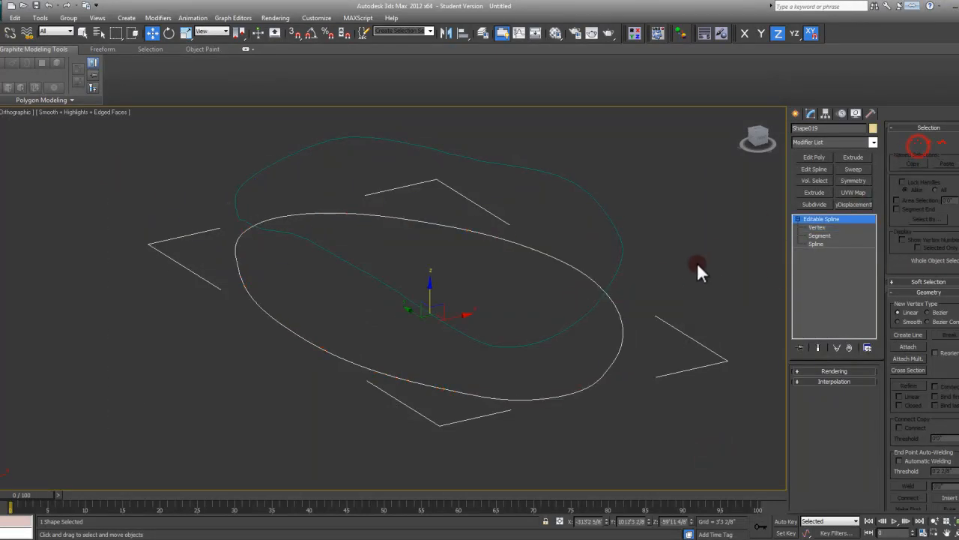
- Select all vertices of the upper curtain wall curve, compare their count with the lower curve's, and leave vertex level
click(620, 254)
click(917, 142)
drag(642, 400, 187, 129)
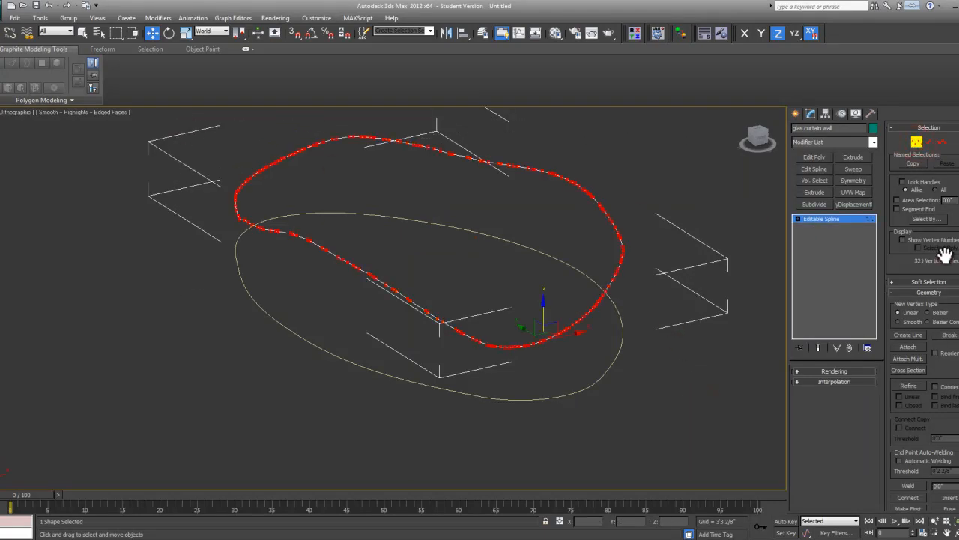
click(917, 143)
alt+middle_drag(674, 251, 649, 262)
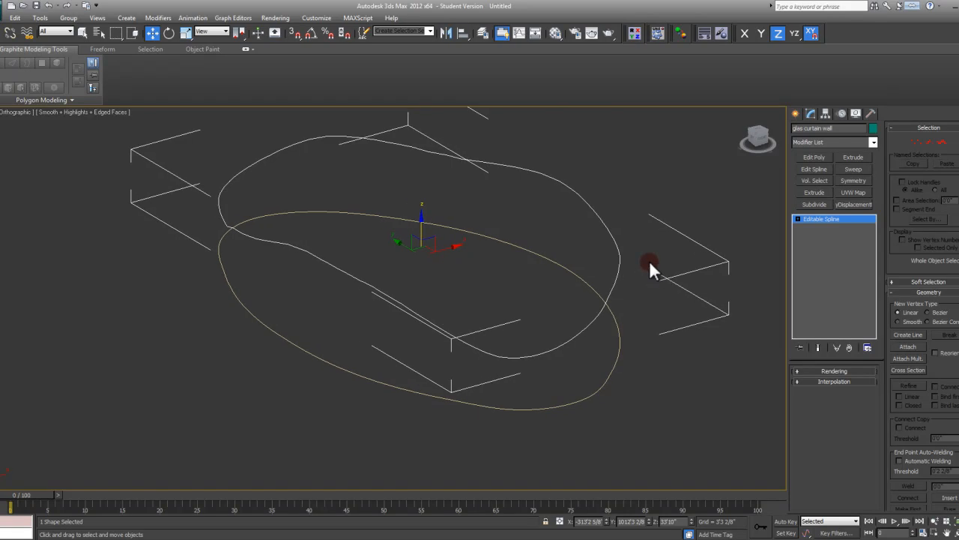
- Scale the flat lower curve to about 94.4% in the XY plane and move it along X to about -304'3"
click(630, 371)
click(609, 371)
middle_drag(550, 351, 553, 358)
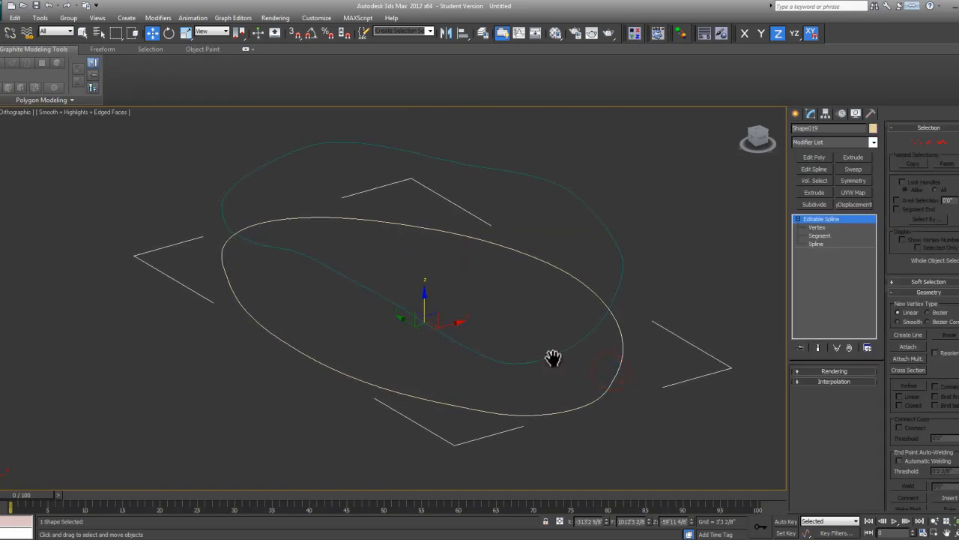
key(r)
key(r)
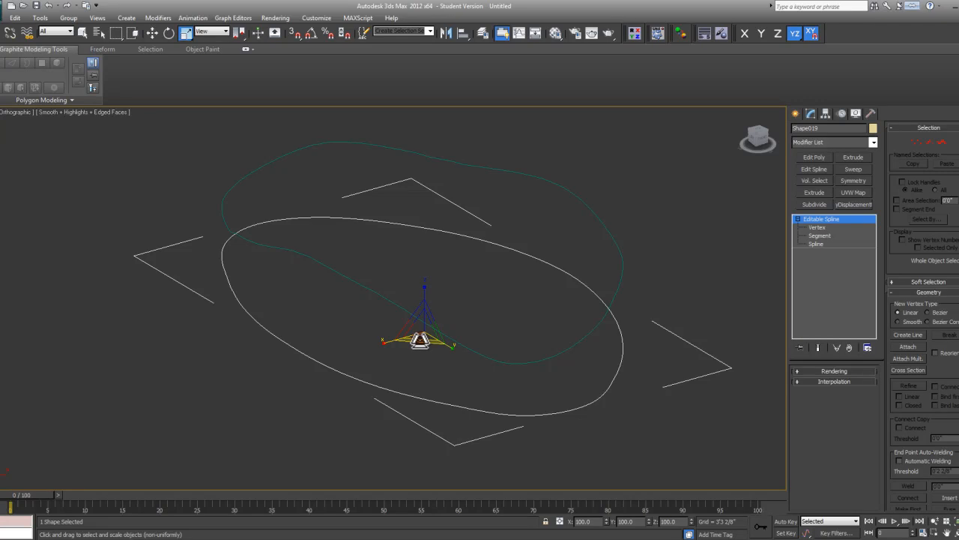
drag(426, 343, 429, 340)
key(ctrl+z)
key(t)
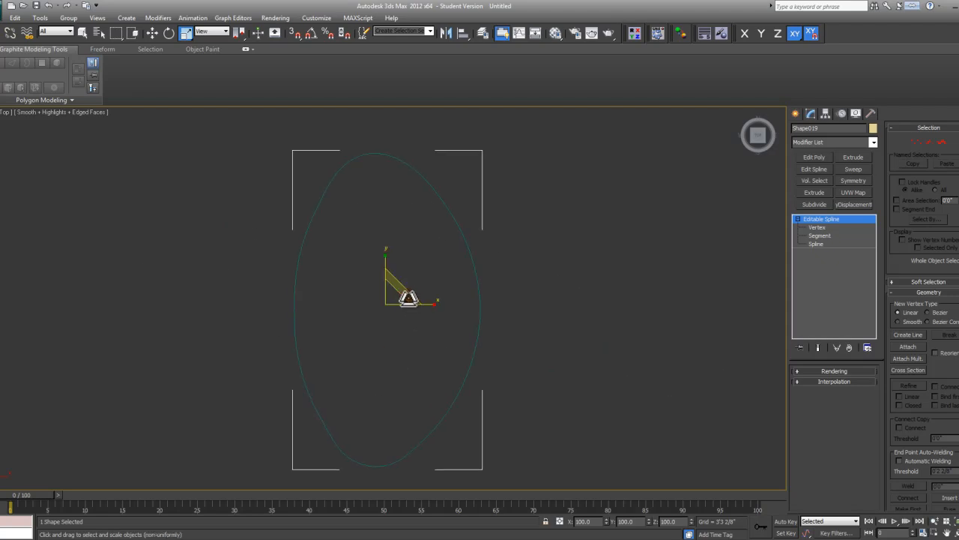
scroll(400, 284, up, 5)
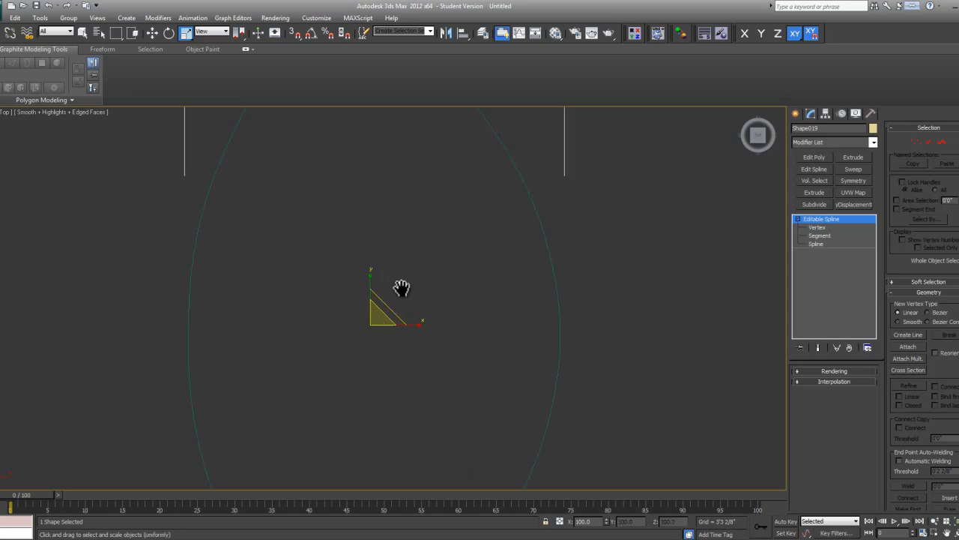
drag(400, 292, 422, 315)
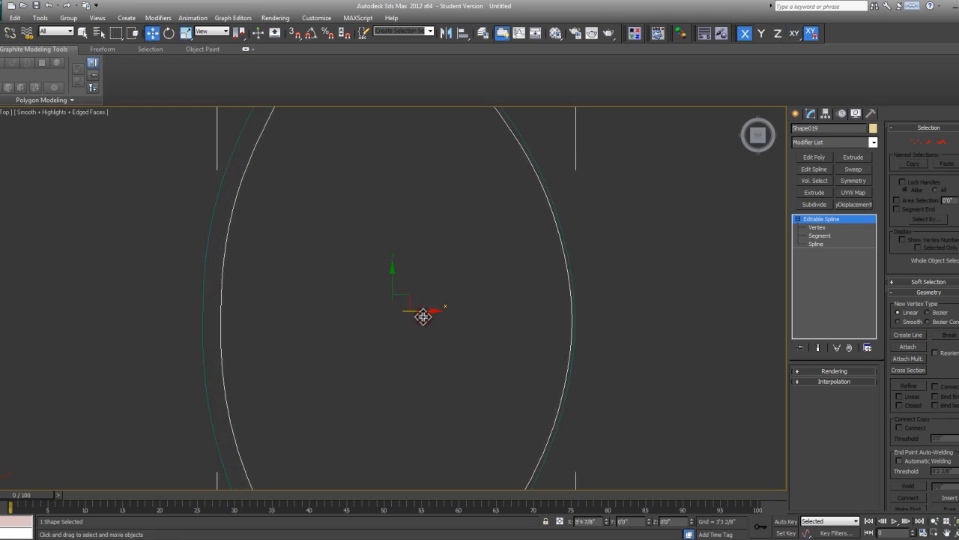
- Scale the lower curve down slightly more in the XY plane and move it along X to about -301'1"
scroll(425, 324, down, 5)
alt+middle_drag(428, 326, 475, 214)
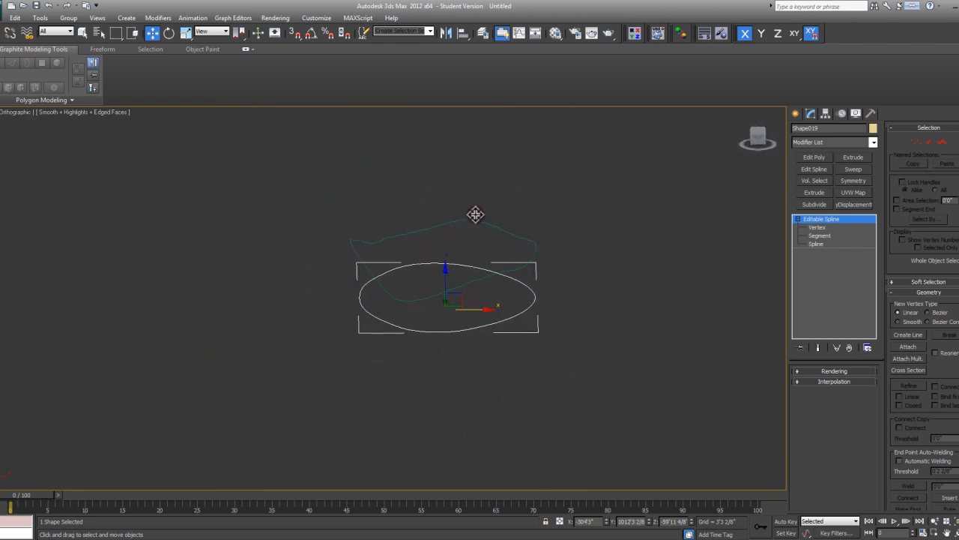
key(t)
key(z)
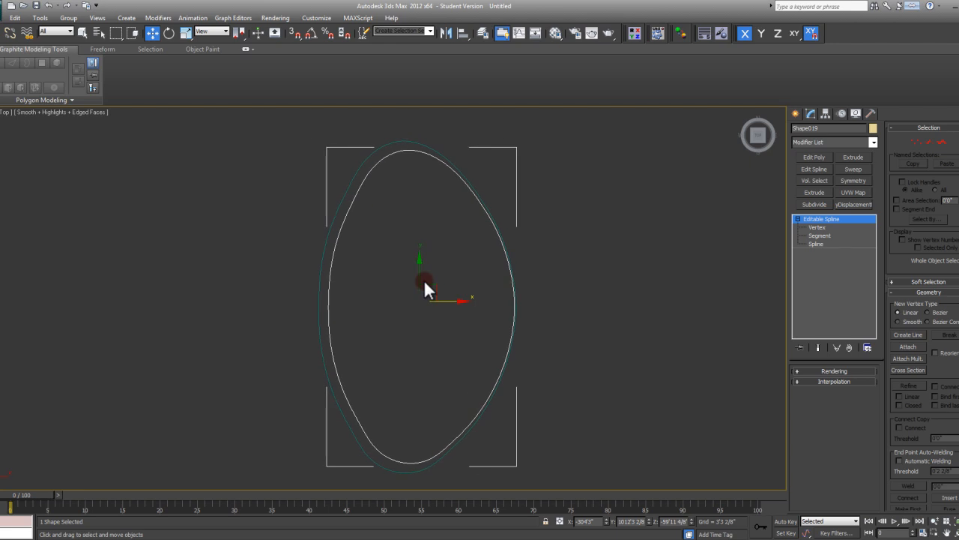
key(r)
scroll(425, 280, up, 4)
scroll(429, 296, up, 2)
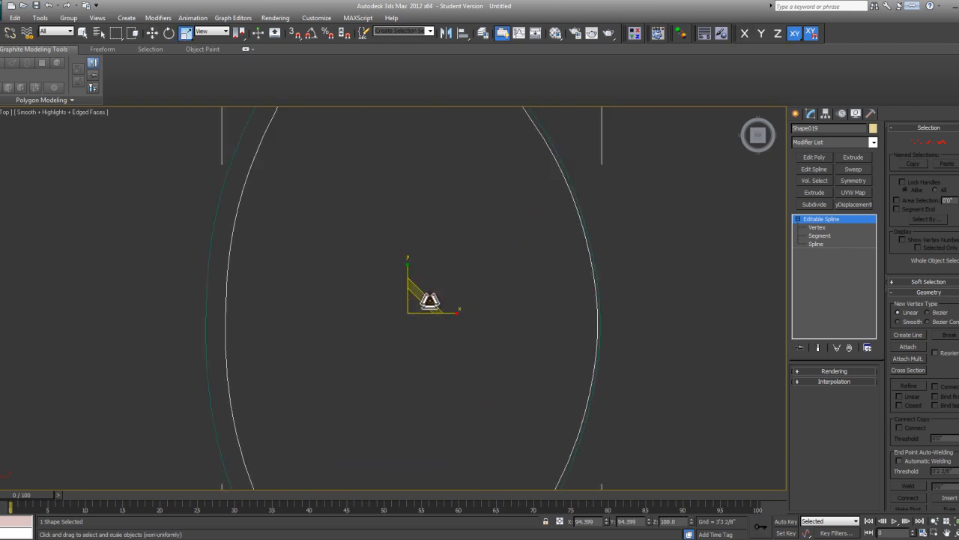
drag(429, 301, 428, 303)
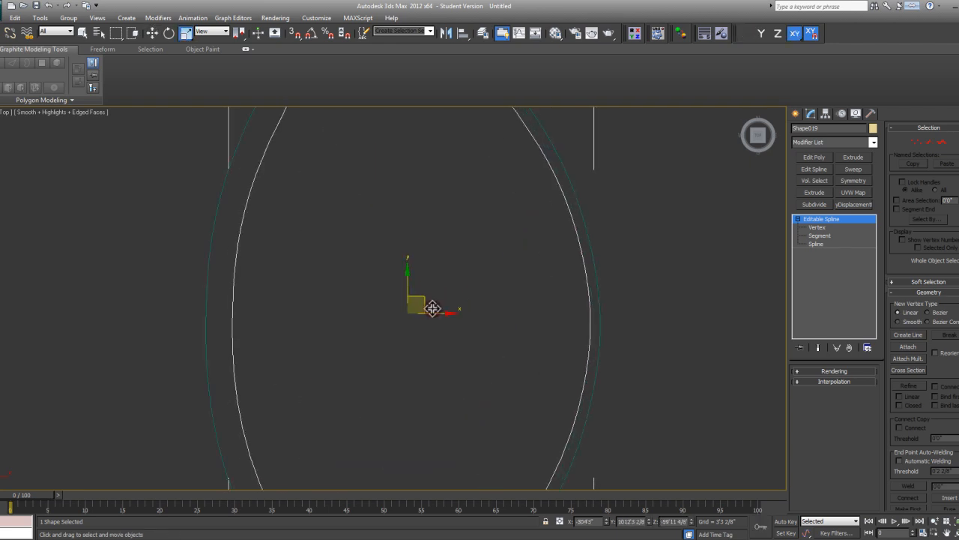
key(w)
scroll(433, 314, down, 4)
alt+middle_drag(431, 327, 478, 295)
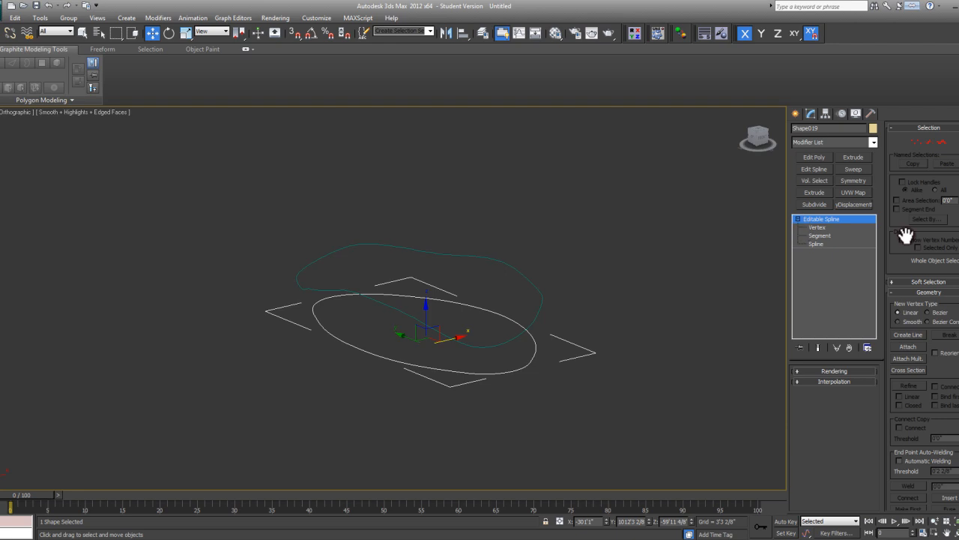
- Attach the upper roof-edge curve to the lower curve and apply a CrossSection modifier to the combined spline
drag(906, 262, 906, 230)
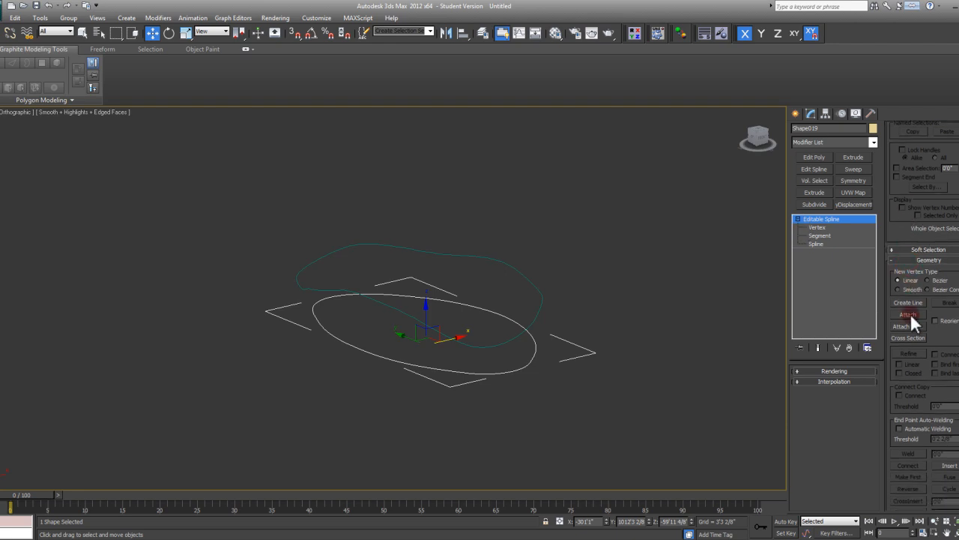
click(543, 301)
click(874, 143)
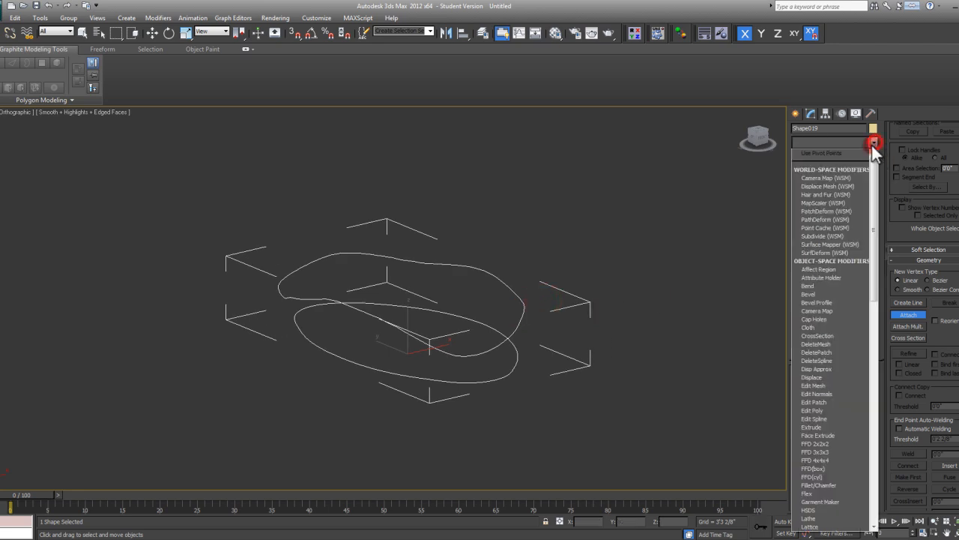
click(831, 335)
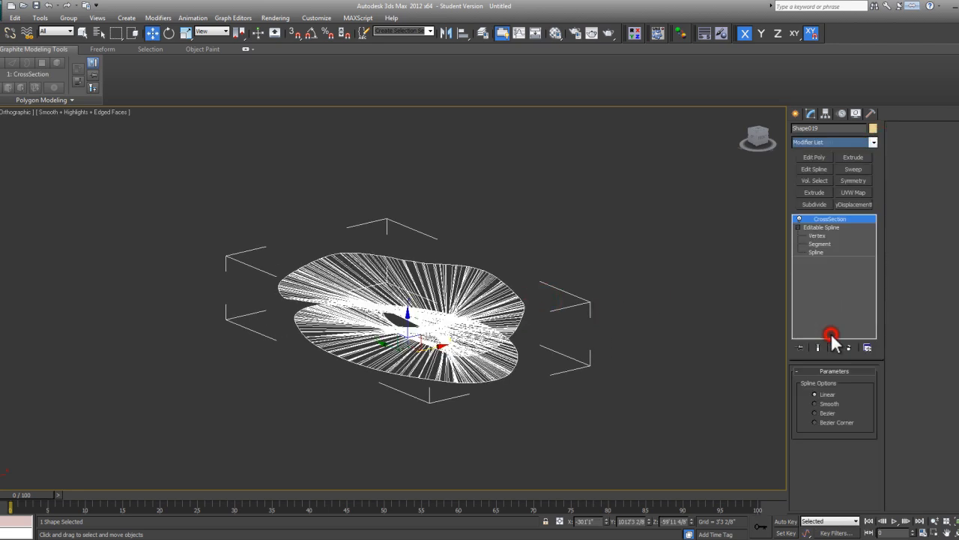
alt+middle_drag(592, 334, 591, 294)
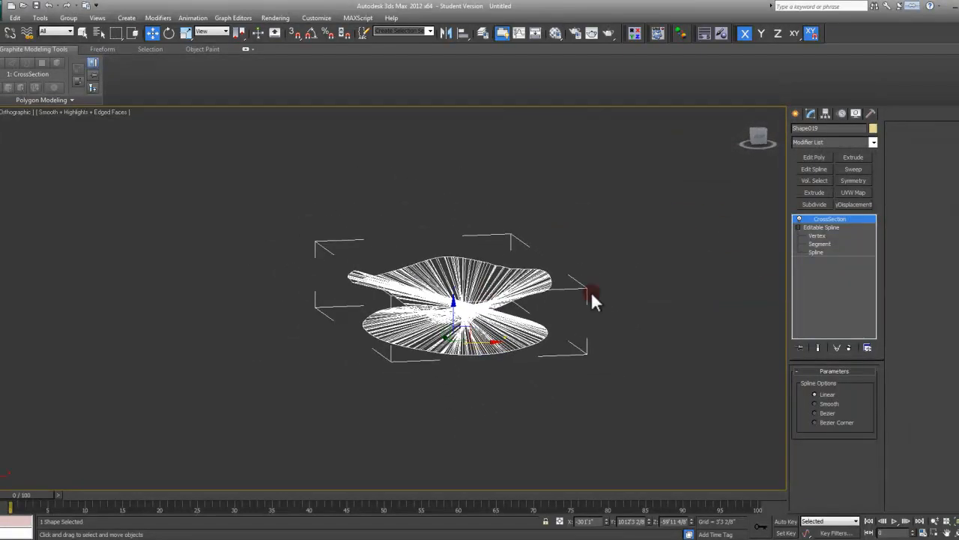
- Remove the CrossSection modifier from the combined shape and delete its flat lower spline
click(852, 347)
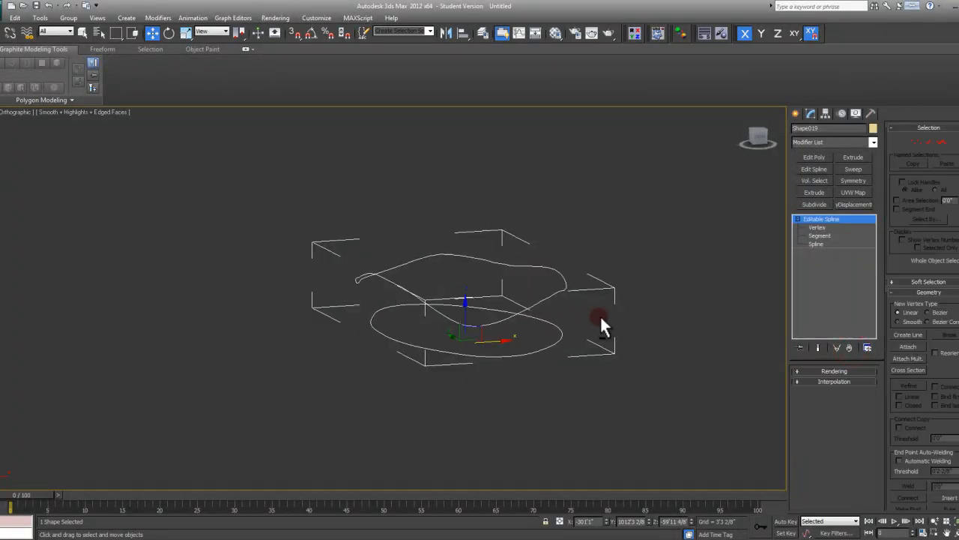
click(942, 142)
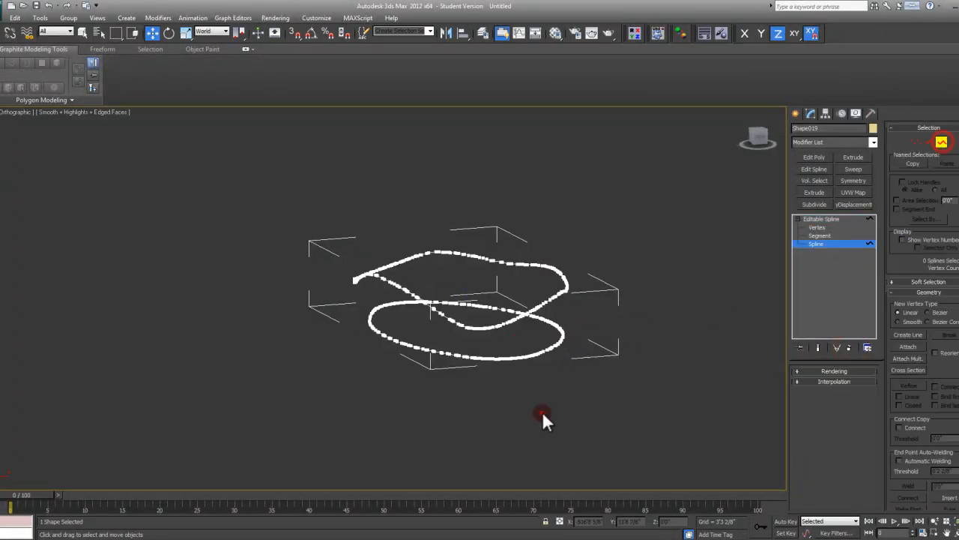
drag(518, 341, 517, 337)
key(Delete)
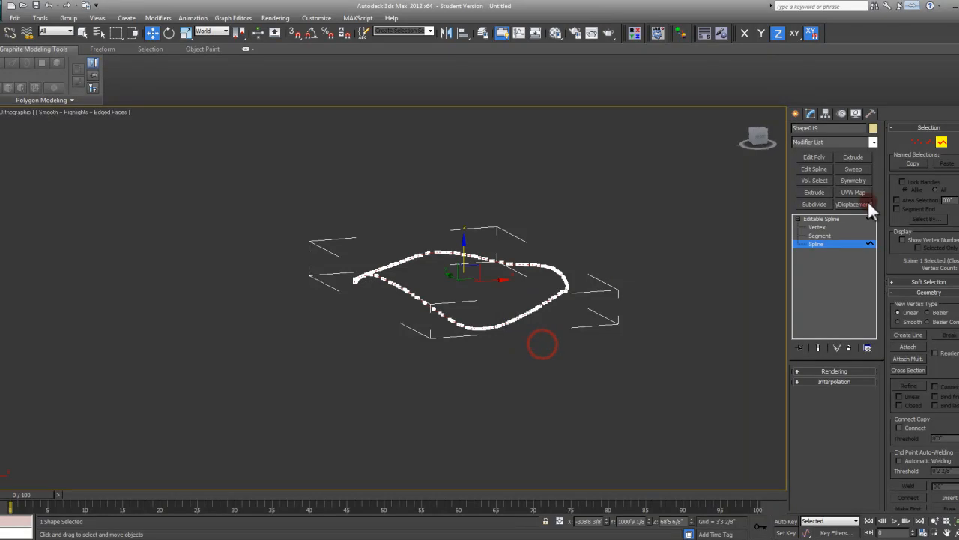
- Copy the curved roof-edge spline straight down along Z to about -123'0" within the same shape
middle_drag(489, 299, 478, 283)
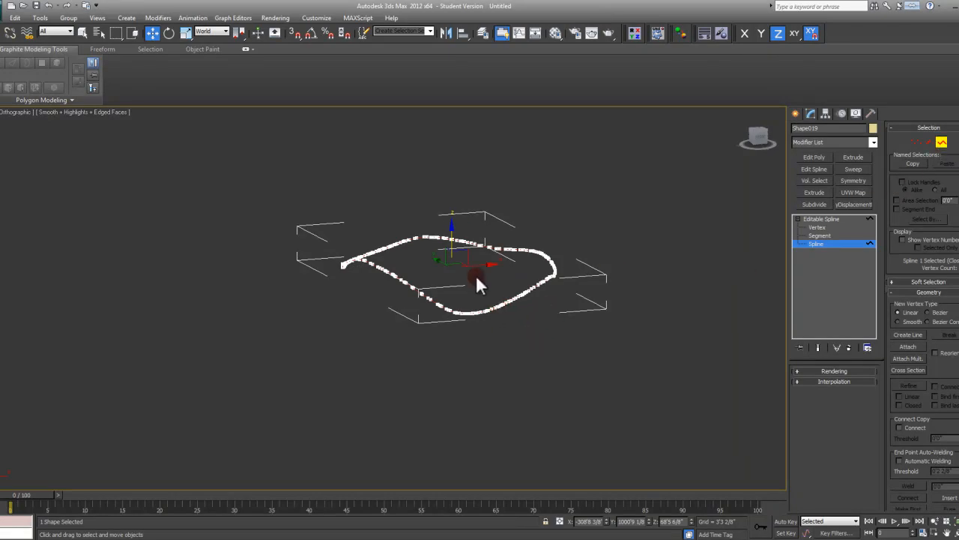
shift+drag(453, 234, 467, 324)
middle_drag(471, 319, 467, 350)
- Scale the lower spline copy down from the top view and move it along X to about -279'7"
key(t)
key(z)
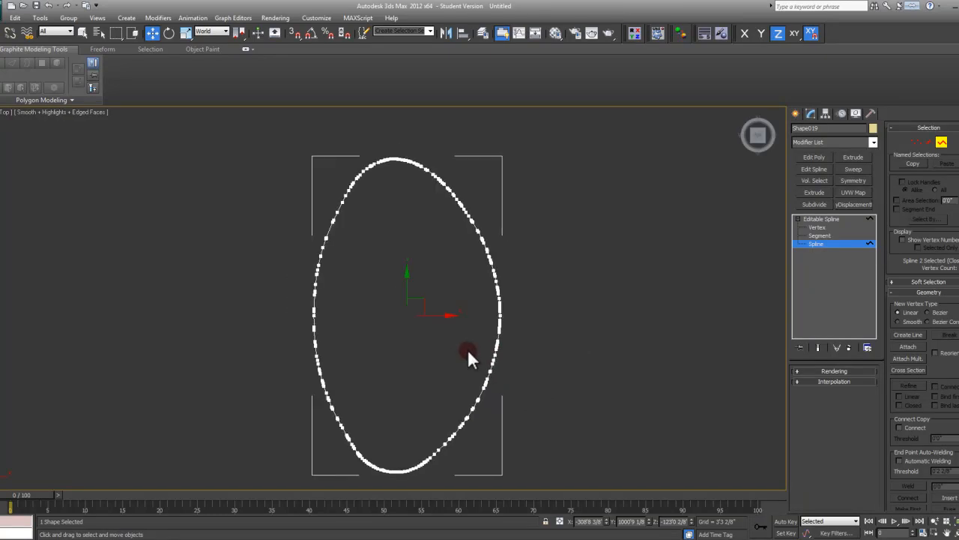
key(r)
shift+drag(429, 311, 451, 321)
key(w)
alt+middle_drag(450, 328, 504, 238)
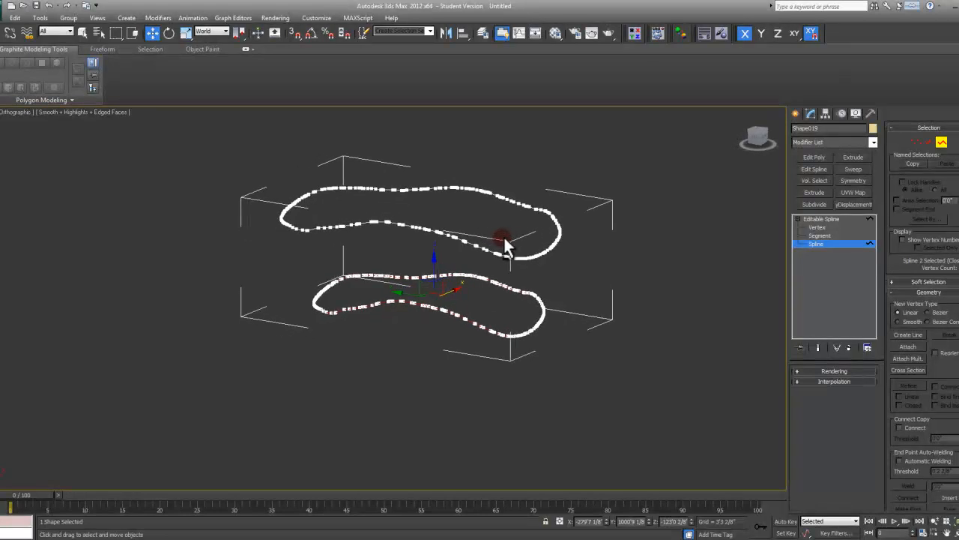
- Leave spline level and apply a CrossSection modifier to connect the upper and lower curves
click(942, 143)
click(873, 143)
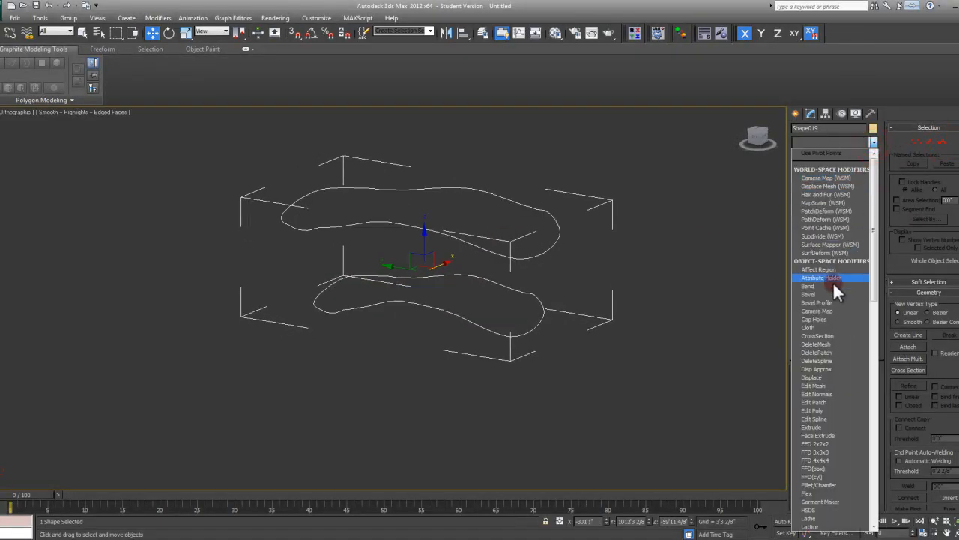
click(826, 336)
alt+middle_drag(509, 311, 557, 322)
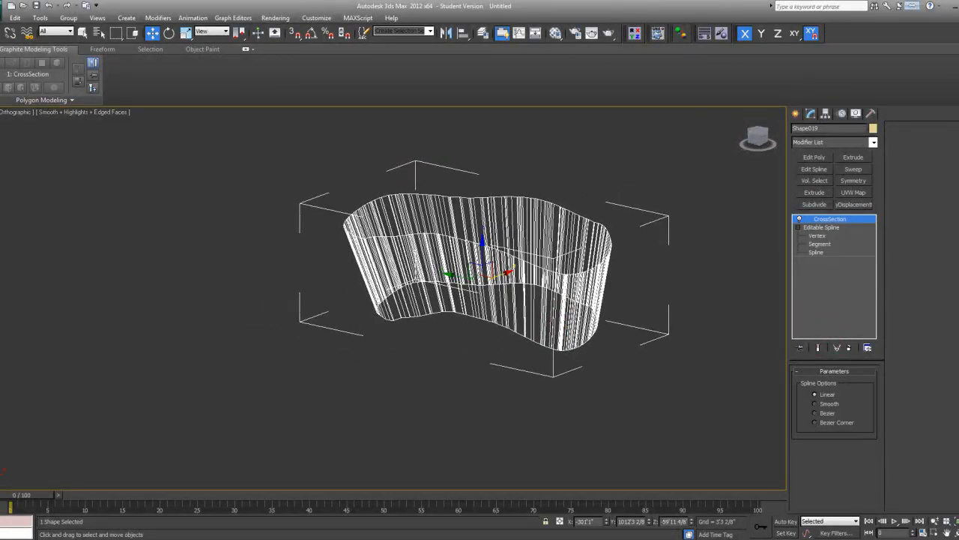
middle_drag(572, 217, 516, 282)
scroll(511, 259, down, 3)
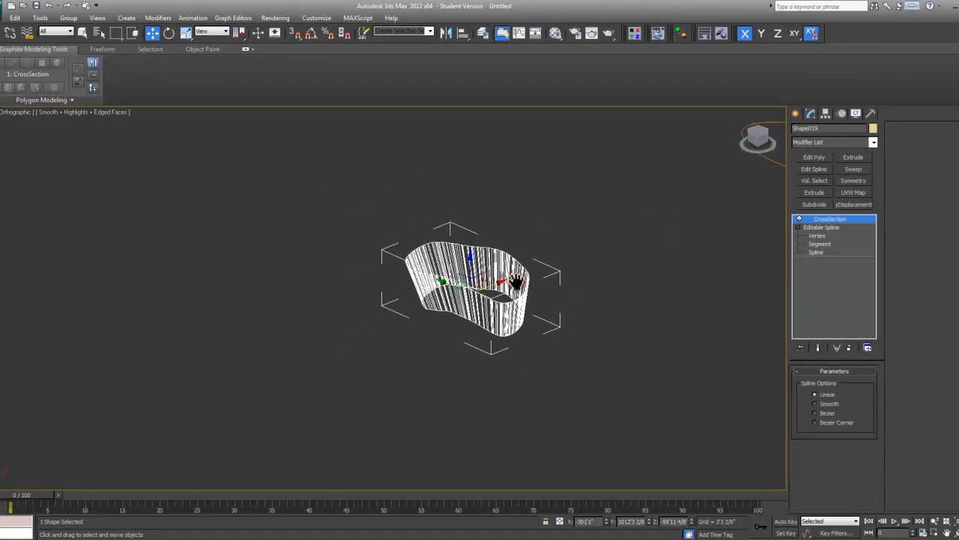
scroll(521, 278, up, 5)
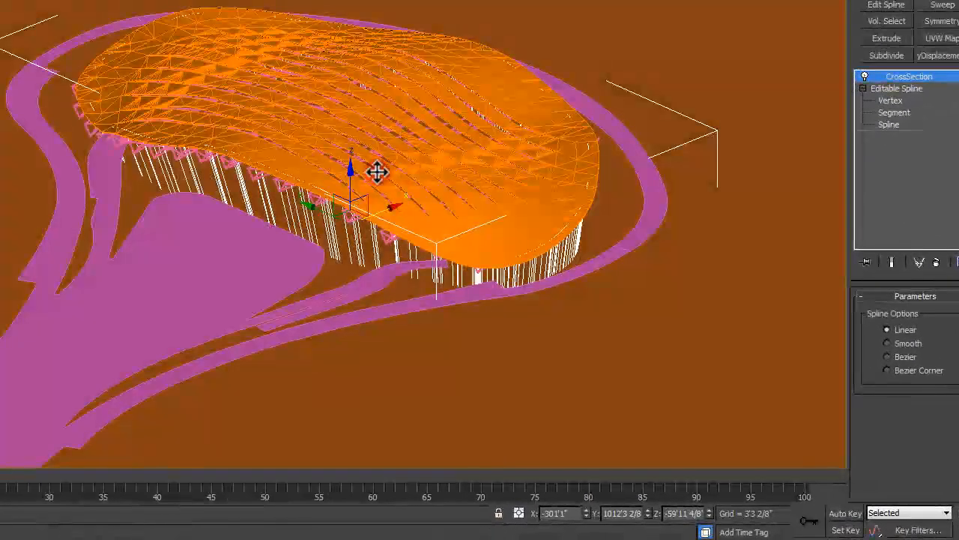
- Raise the lower spline along Z to about -39'2", then return to the CrossSection modifier level
mouse_move(375, 112)
alt+middle_down()
mouse_move(389, 167)
mouse_move(300, 122)
mouse_move(315, 197)
mouse_move(367, 132)
mouse_move(464, 128)
mouse_move(520, 137)
mouse_move(499, 122)
mouse_move(486, 133)
mouse_move(495, 129)
alt+middle_up()
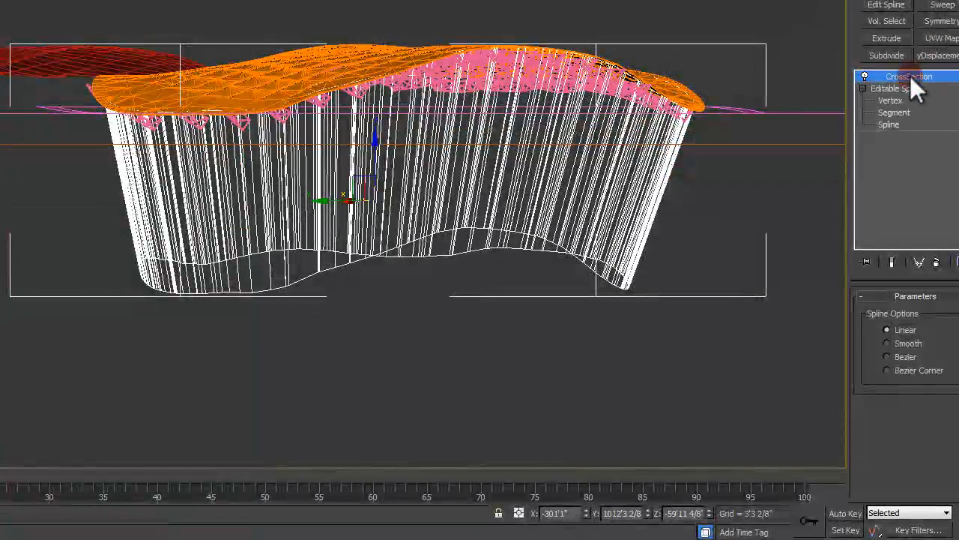
click(888, 99)
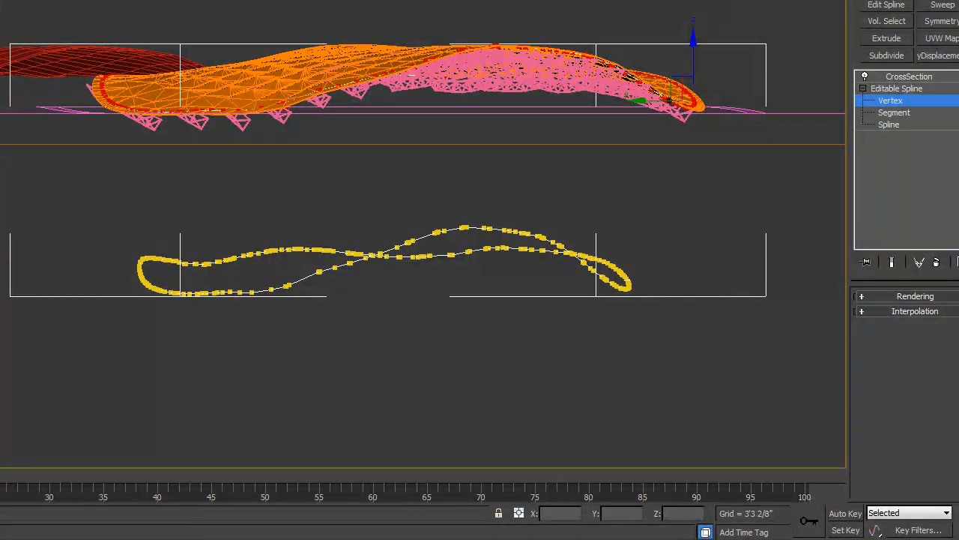
key(3)
drag(48, 187, 709, 396)
drag(373, 209, 380, 174)
key(f)
key(z)
middle_drag(365, 186, 407, 234)
scroll(437, 218, down, 3)
drag(371, 188, 379, 134)
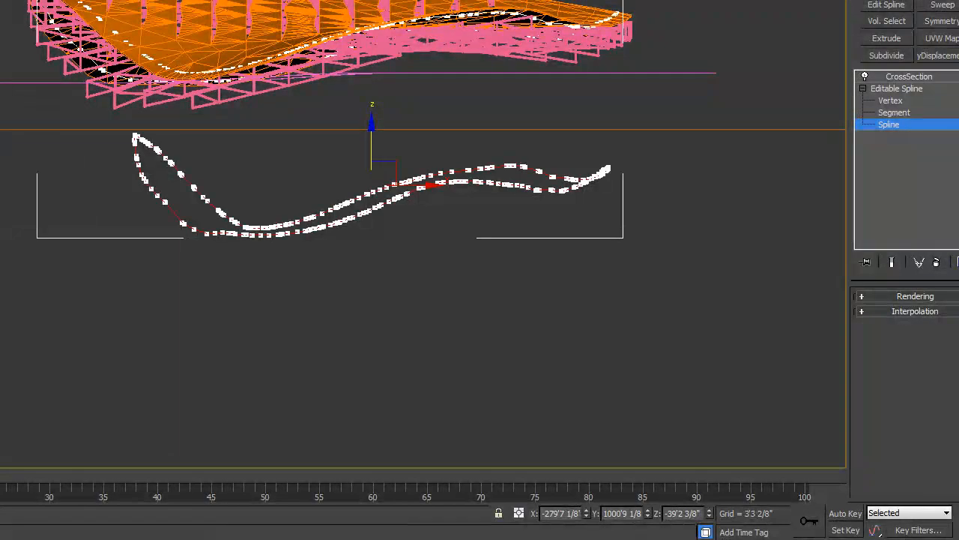
click(884, 88)
click(905, 77)
- Apply a Surface modifier above CrossSection to skin the curtain wall
middle_drag(333, 125, 375, 117)
alt+middle_drag(293, 113, 298, 158)
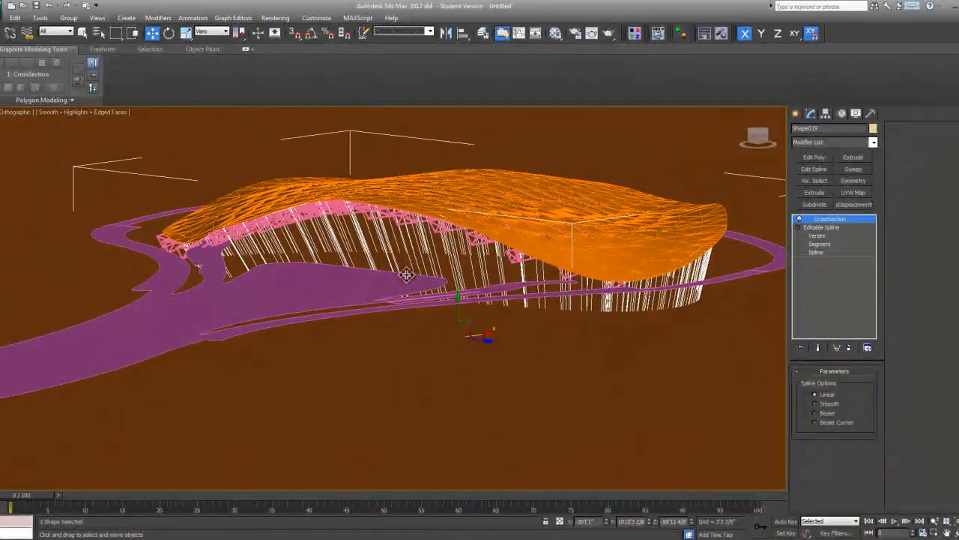
scroll(405, 275, up, 5)
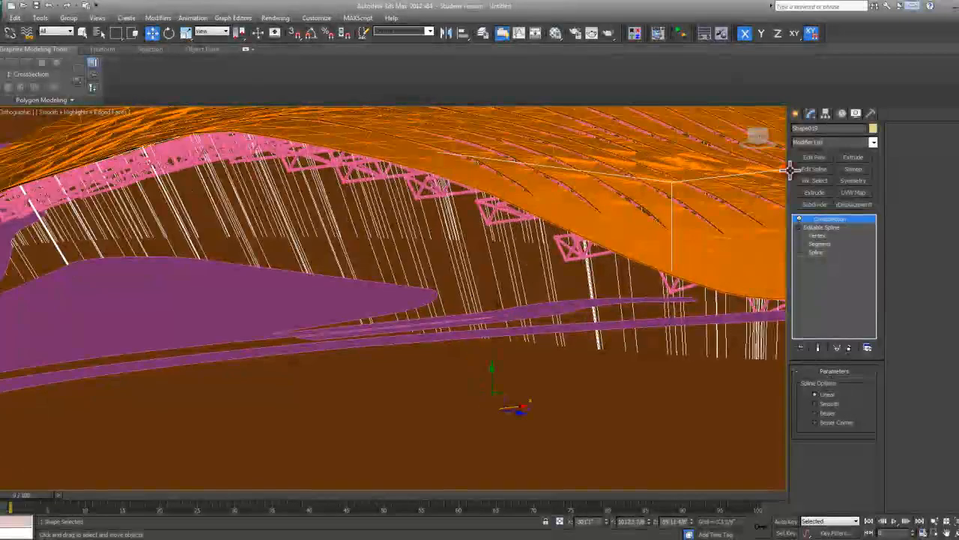
click(874, 142)
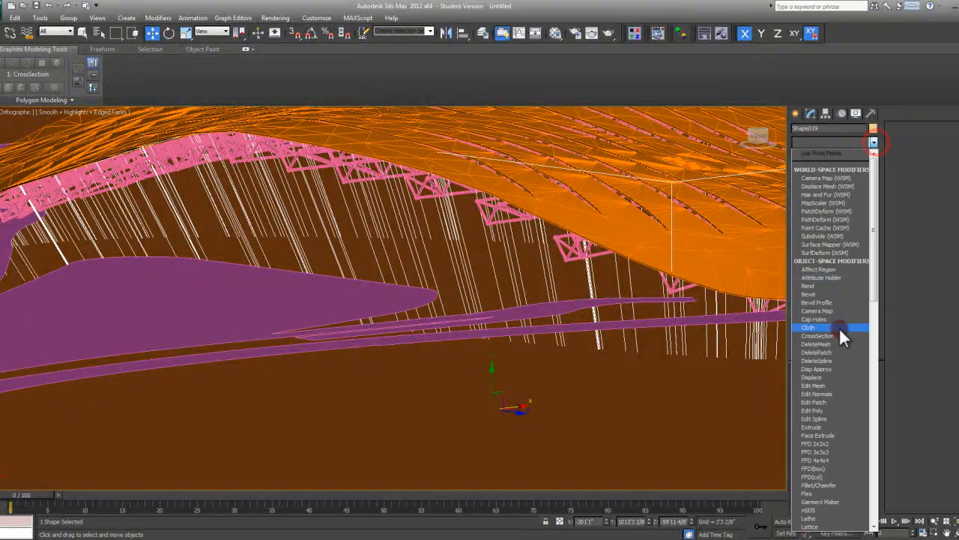
scroll(838, 327, down, 5)
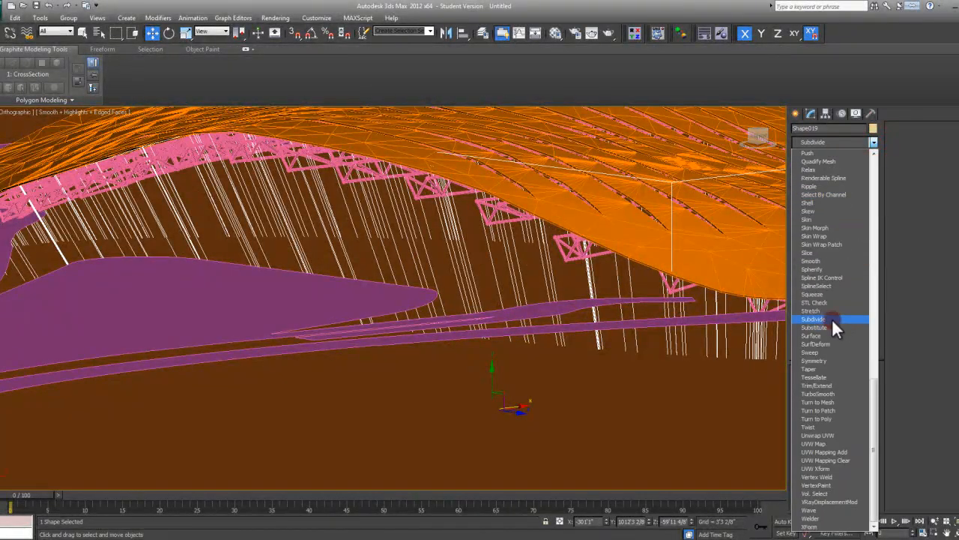
click(831, 334)
middle_drag(442, 303, 465, 266)
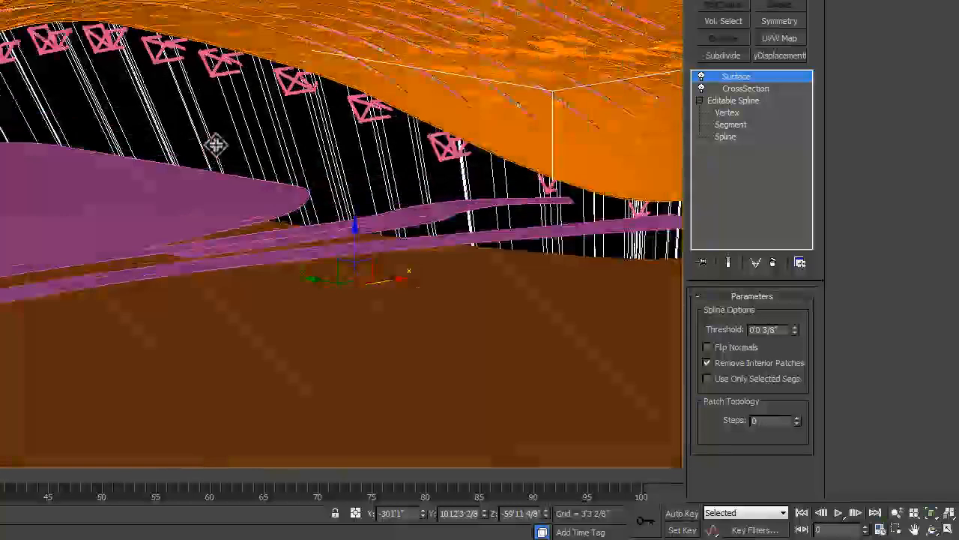
alt+middle_drag(215, 145, 223, 143)
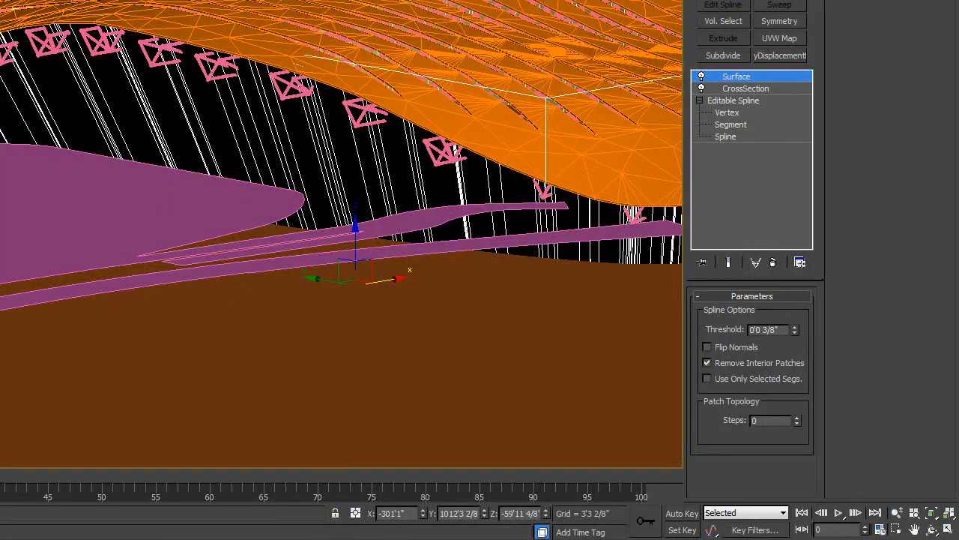
- Add an Edit Mesh modifier above Surface and select all of the curtain wall's polygons
click(802, 4)
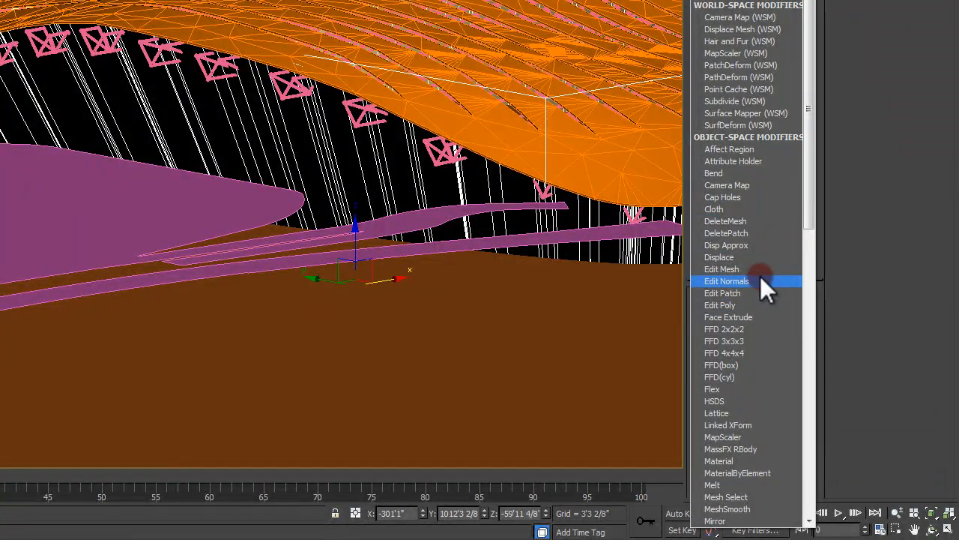
click(724, 271)
alt+middle_drag(400, 206, 508, 233)
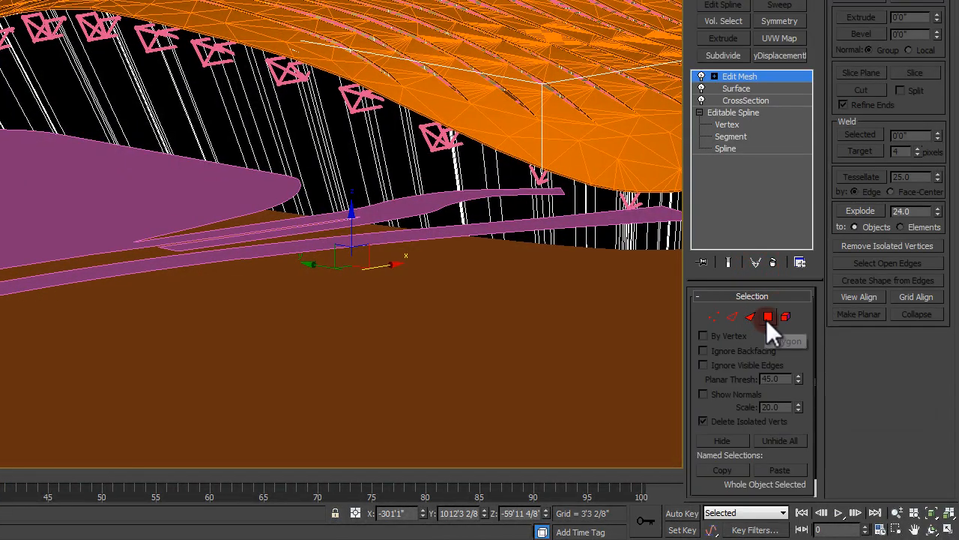
click(768, 318)
middle_drag(397, 208, 321, 175)
key(ctrl+a)
- Display the selected polygons' normals at a scale of 200 and inspect which way they point
scroll(197, 94, up, 3)
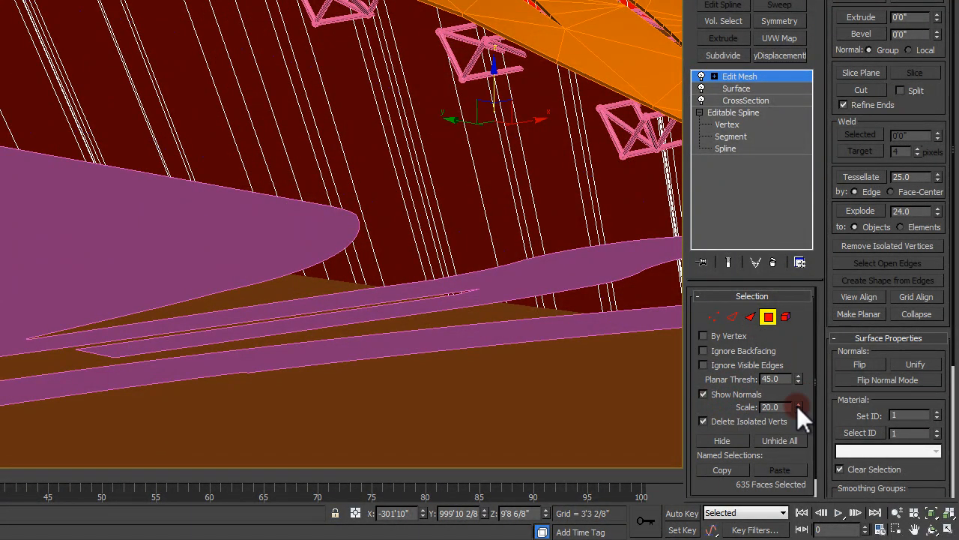
drag(797, 406, 797, 400)
alt+middle_drag(440, 216, 479, 186)
text(200)
key(Return)
middle_drag(397, 338, 298, 125)
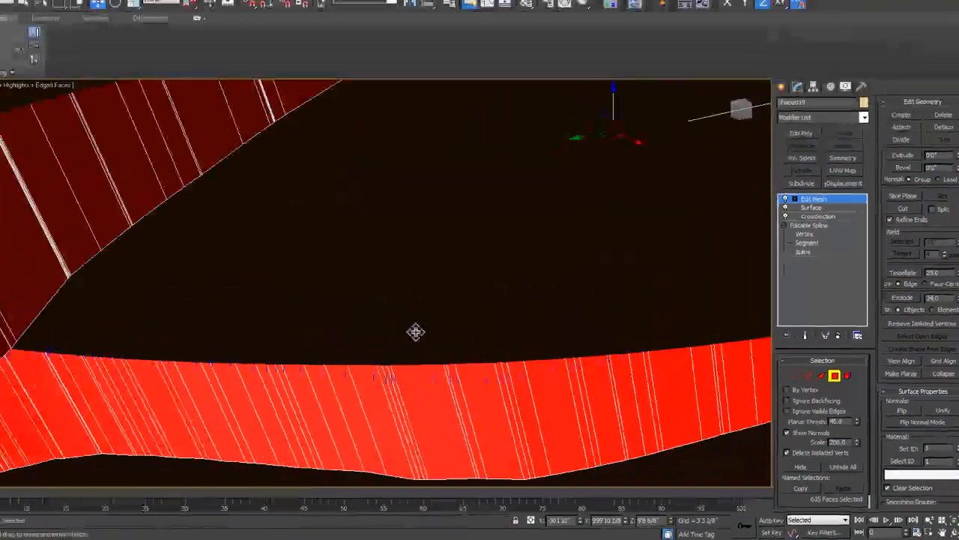
scroll(229, 212, down, 3)
alt+middle_drag(471, 313, 495, 316)
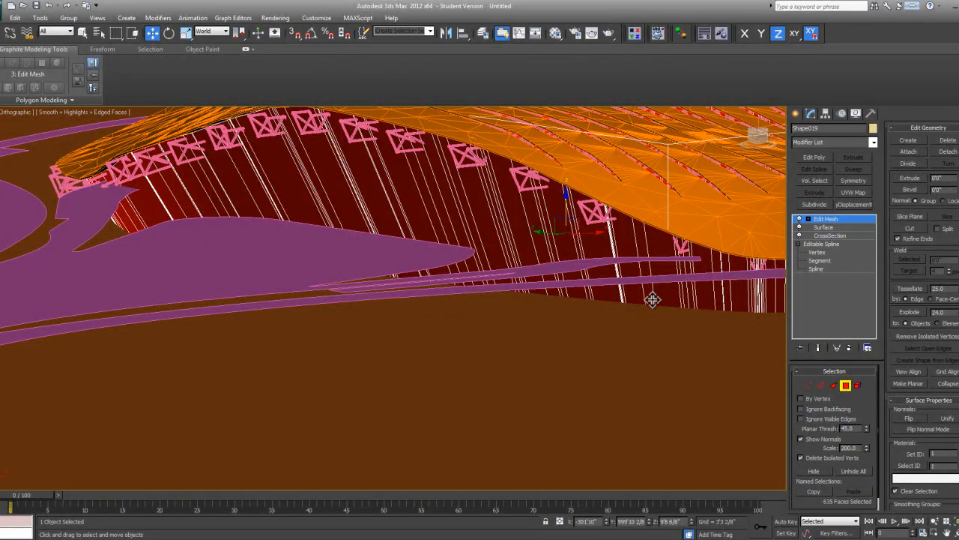
- Turn on Flip Normals in the curtain wall's Surface modifier
middle_drag(653, 300, 646, 306)
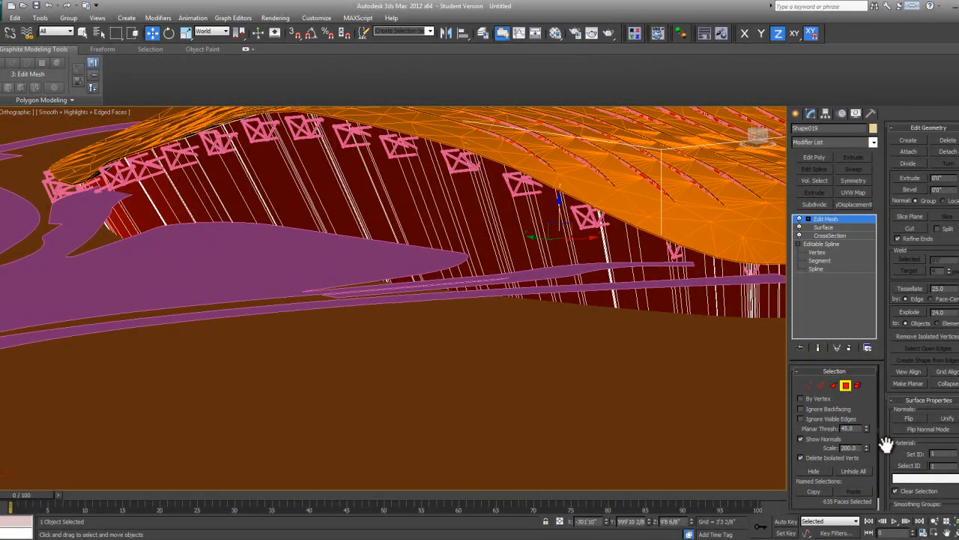
click(827, 227)
click(828, 409)
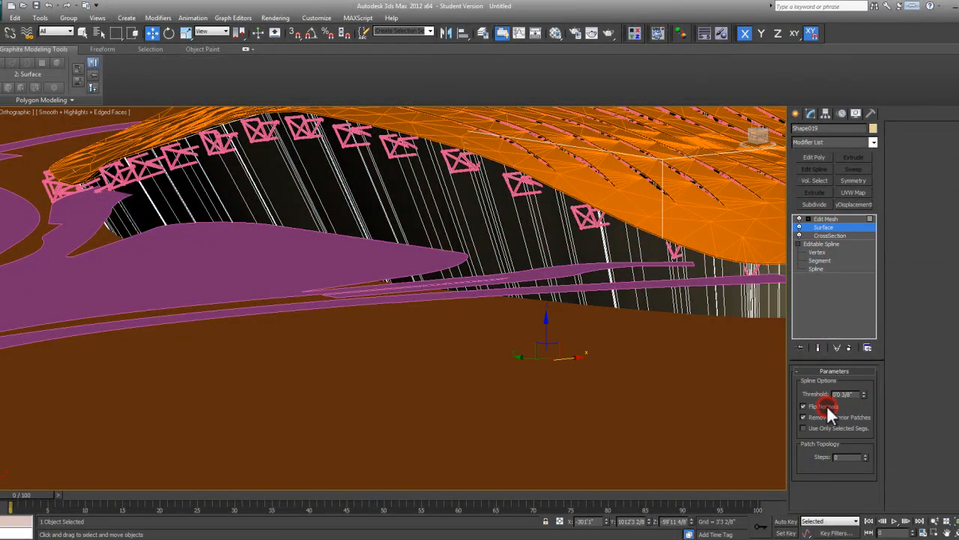
scroll(764, 258, up, 1)
- Check the polygon normals at the Edit Mesh level, then remove the Edit Mesh modifier
click(837, 219)
alt+middle_drag(569, 280, 471, 306)
scroll(377, 302, up, 3)
scroll(450, 314, down, 3)
alt+middle_drag(471, 306, 538, 297)
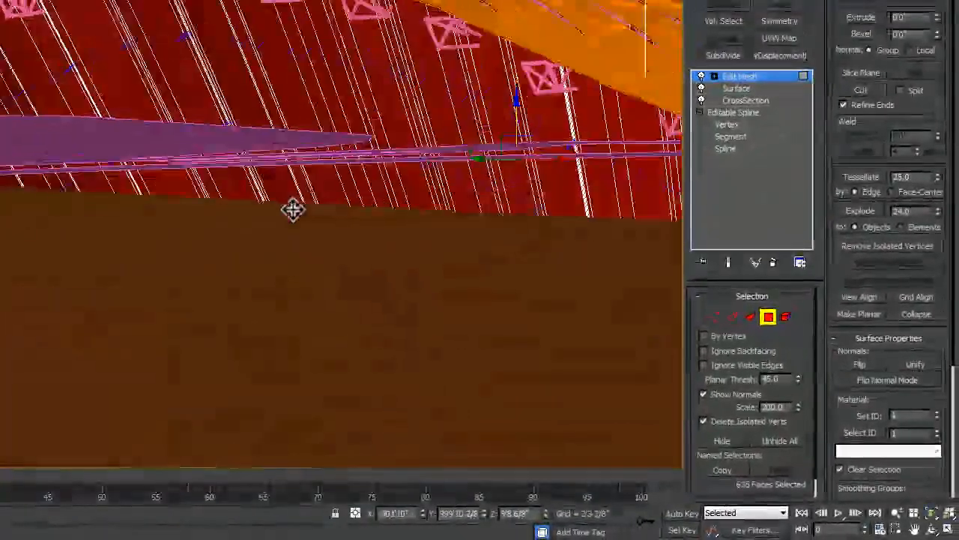
middle_drag(293, 210, 217, 219)
click(766, 317)
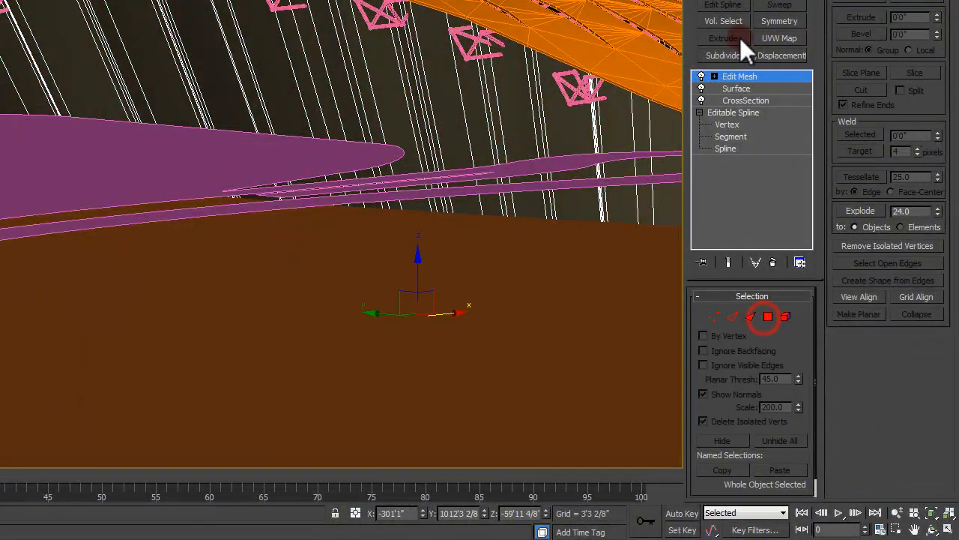
click(774, 264)
- Examine the surfaced curtain wall beneath the roof from several angles and distances
alt+middle_drag(368, 151, 203, 171)
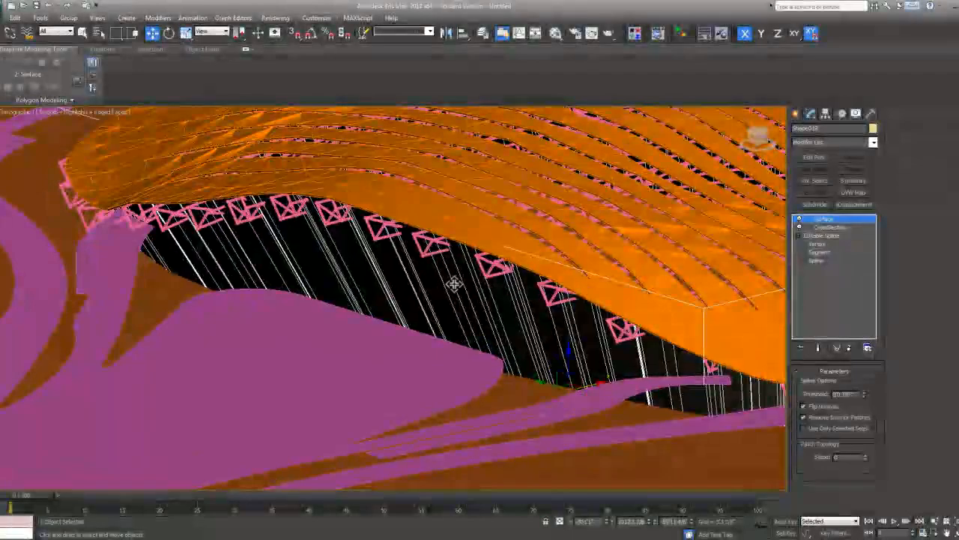
middle_drag(454, 284, 473, 281)
scroll(454, 280, down, 2)
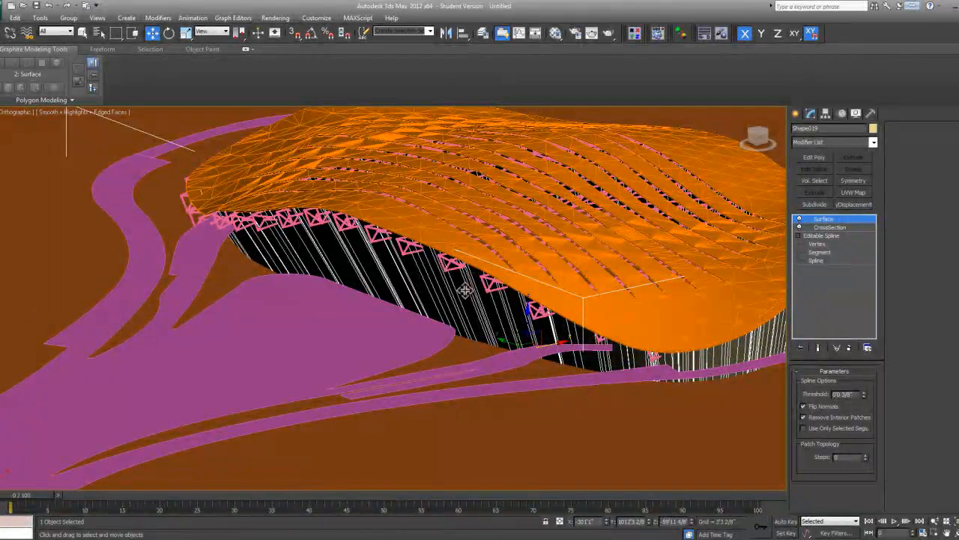
alt+middle_drag(464, 291, 406, 266)
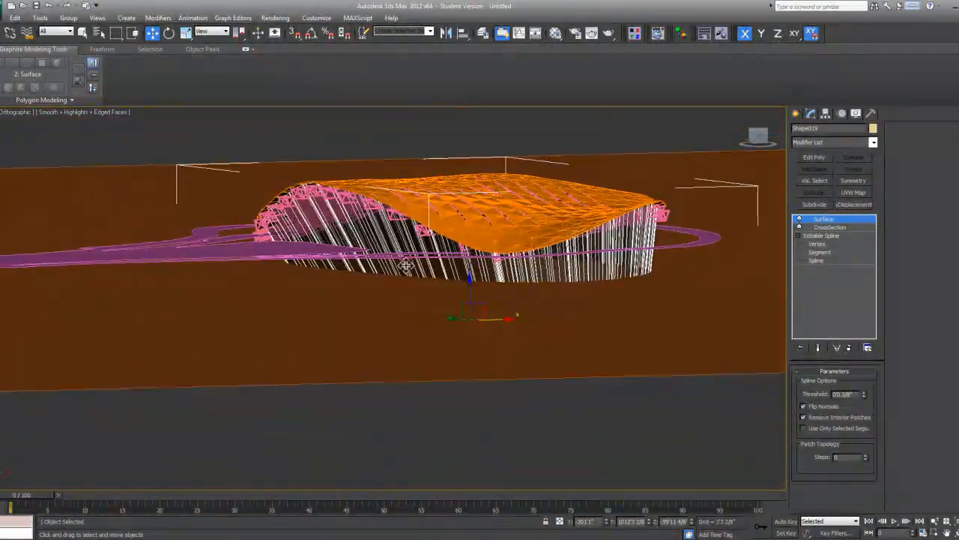
click(604, 463)
alt+middle_drag(467, 368, 447, 281)
scroll(311, 280, up, 3)
click(308, 281)
scroll(473, 286, down, 3)
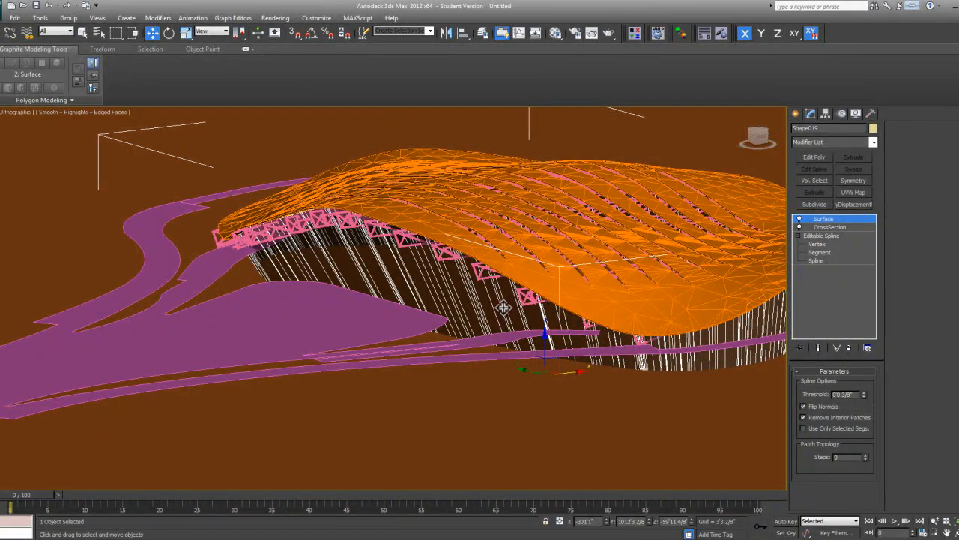
alt+middle_drag(538, 356, 645, 310)
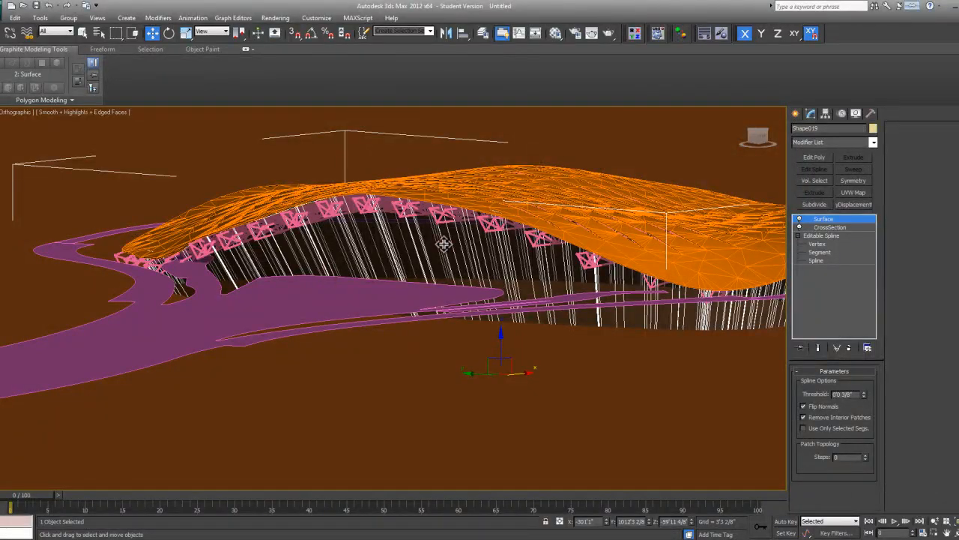
alt+middle_drag(480, 233, 425, 237)
alt+middle_drag(519, 331, 505, 306)
- In the top wireframe view, import the "x col" AutoCAD drawing with the default DWG import options
key(t)
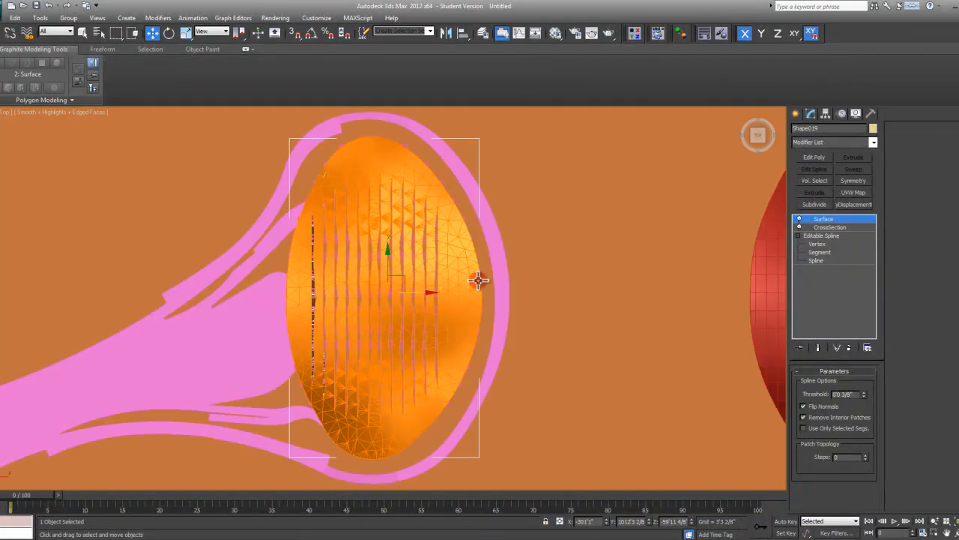
key(F3)
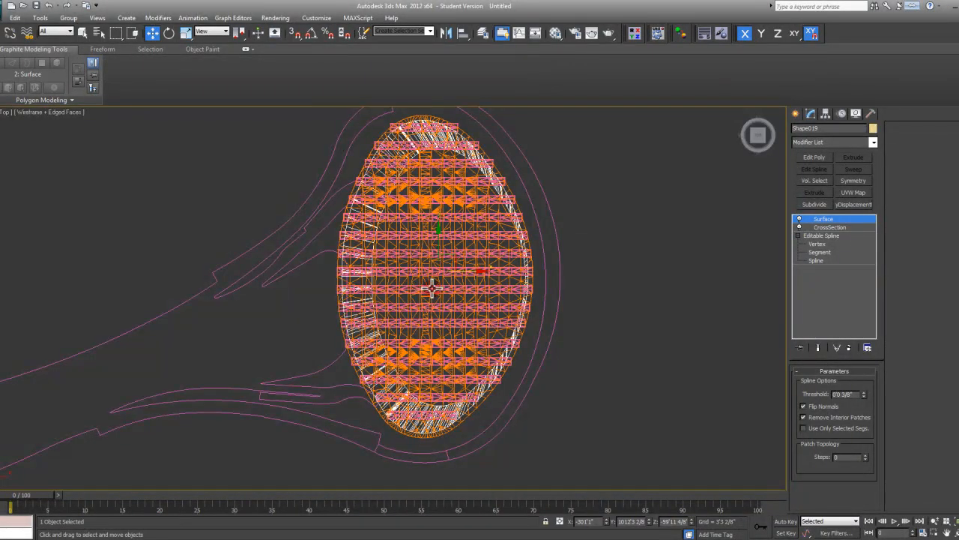
middle_drag(432, 288, 450, 283)
click(279, 187)
click(2, 15)
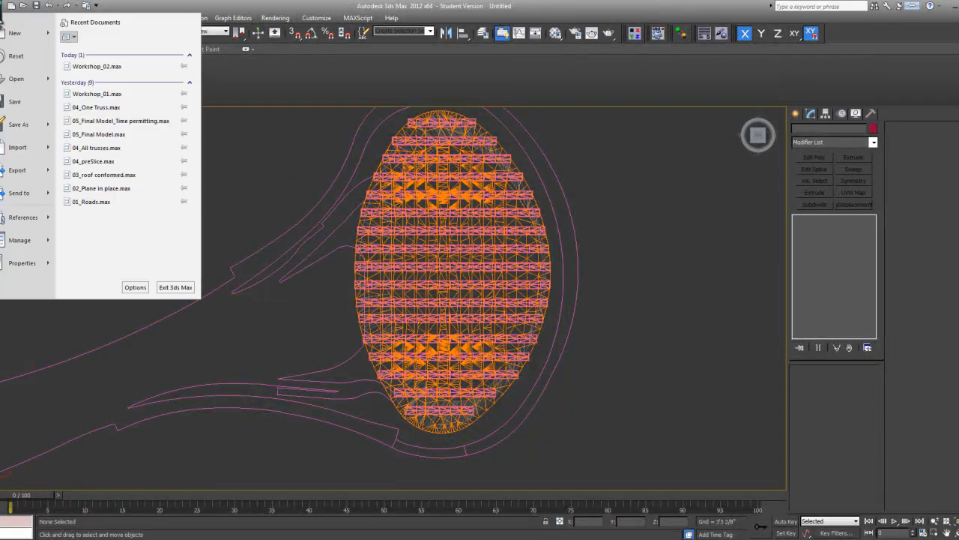
click(15, 147)
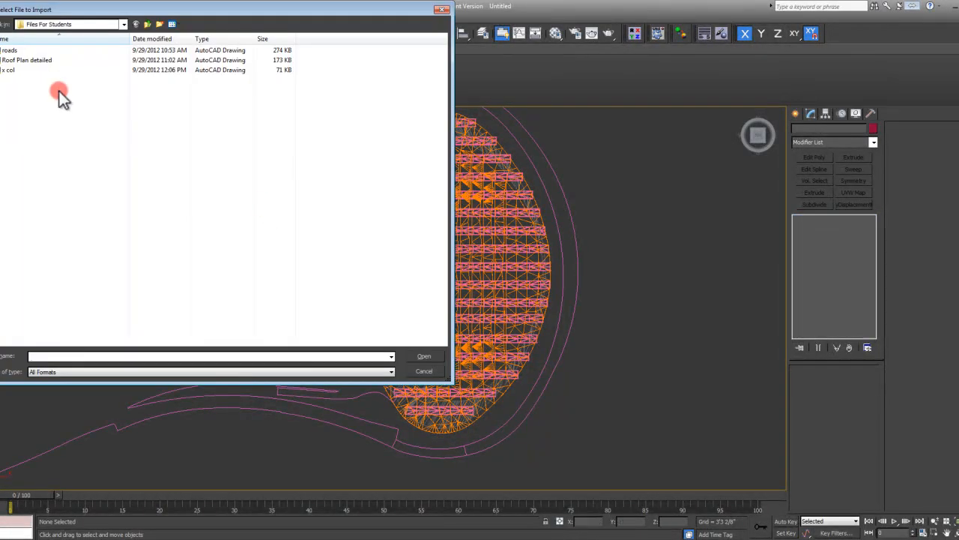
click(42, 70)
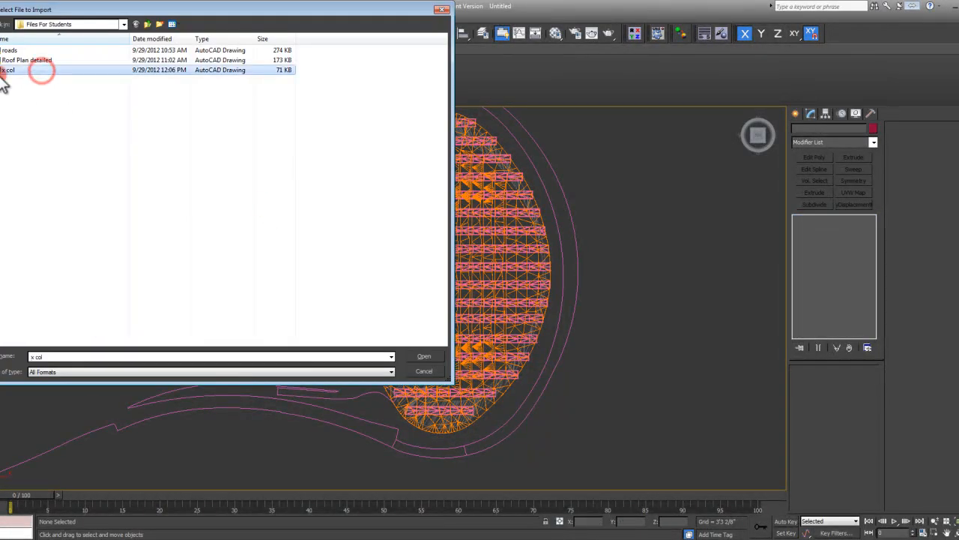
click(424, 357)
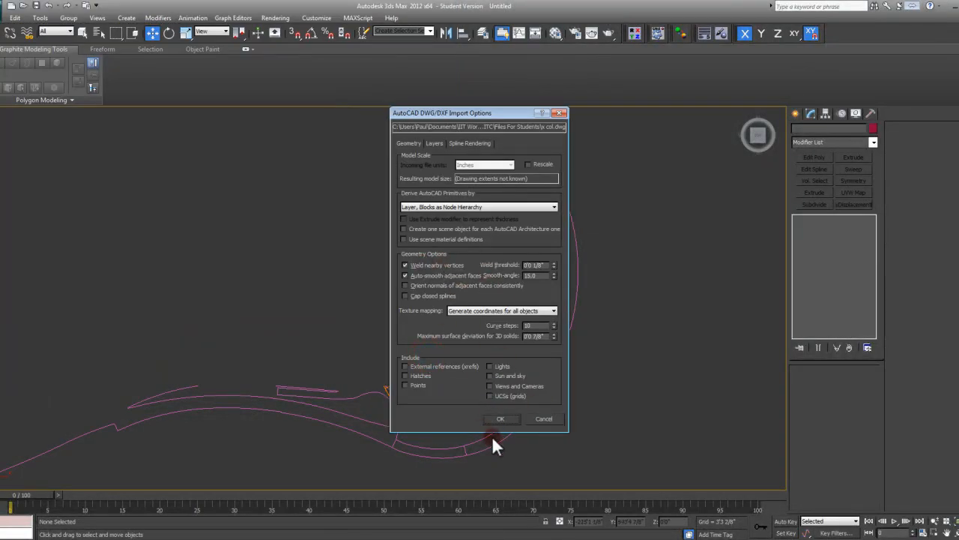
click(500, 419)
- Select the spare oval plane meshes beside the roof and hide them
scroll(459, 328, up, 5)
scroll(450, 315, down, 4)
drag(503, 368, 453, 287)
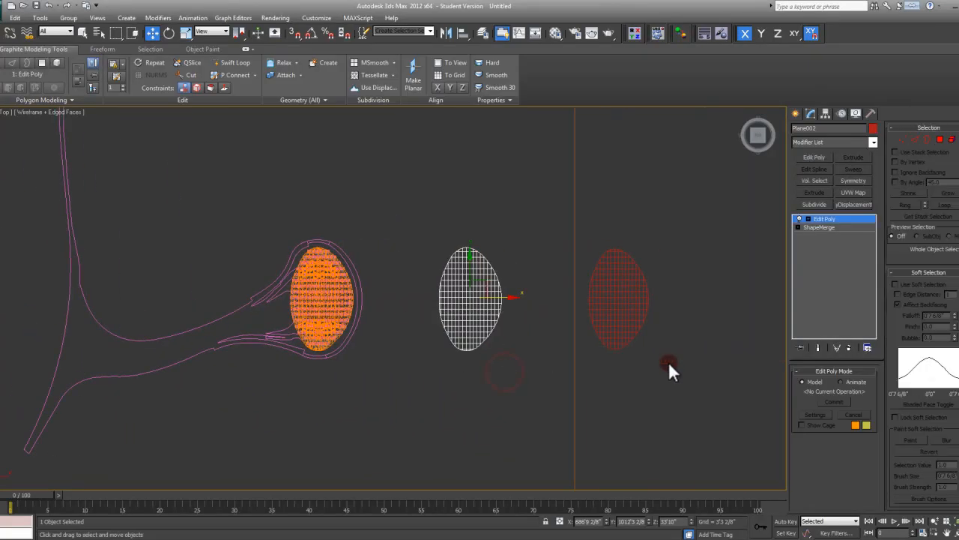
ctrl+click(620, 344)
right_click(608, 317)
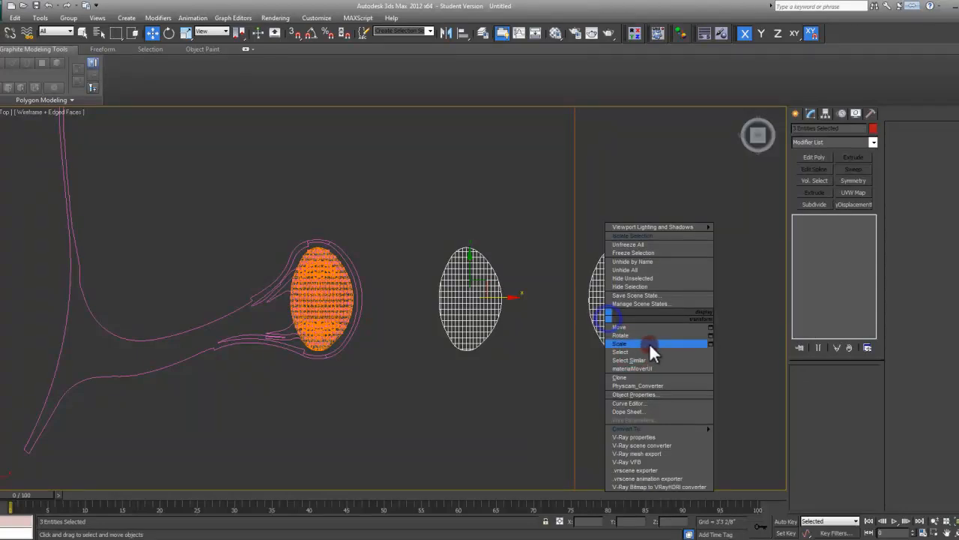
click(657, 287)
- Select the imported column shape and move it along Y so its middle column sits on a truss centreline
middle_drag(430, 325, 542, 327)
scroll(440, 305, up, 3)
middle_drag(437, 304, 467, 296)
scroll(444, 285, down, 2)
scroll(413, 294, up, 5)
middle_drag(407, 289, 409, 307)
scroll(412, 306, down, 2)
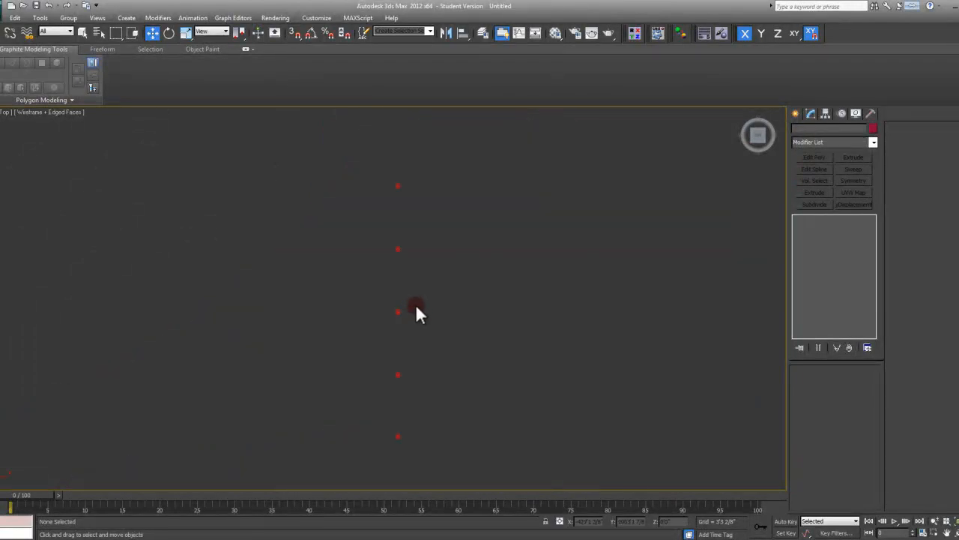
click(398, 186)
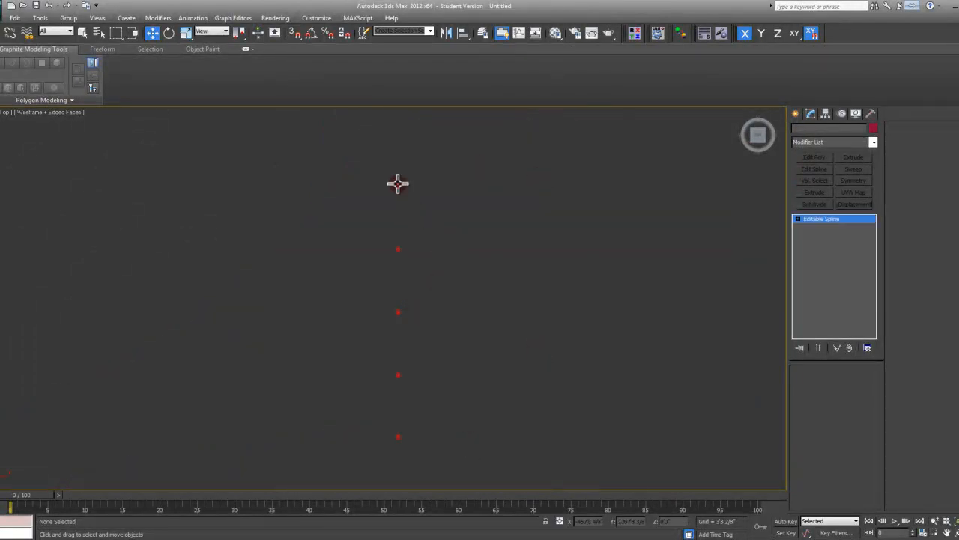
click(371, 204)
scroll(384, 211, down, 5)
middle_drag(423, 237, 438, 238)
scroll(433, 240, up, 5)
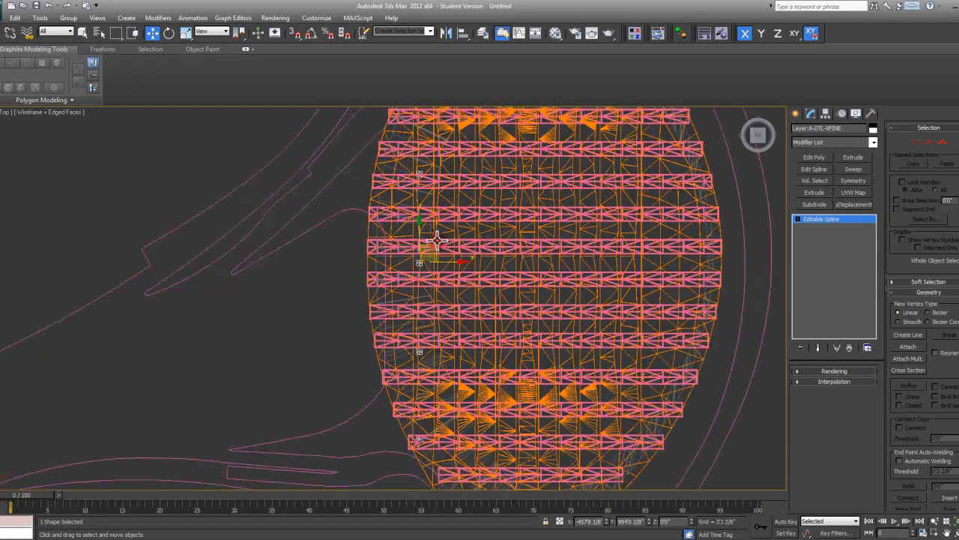
drag(405, 295, 415, 252)
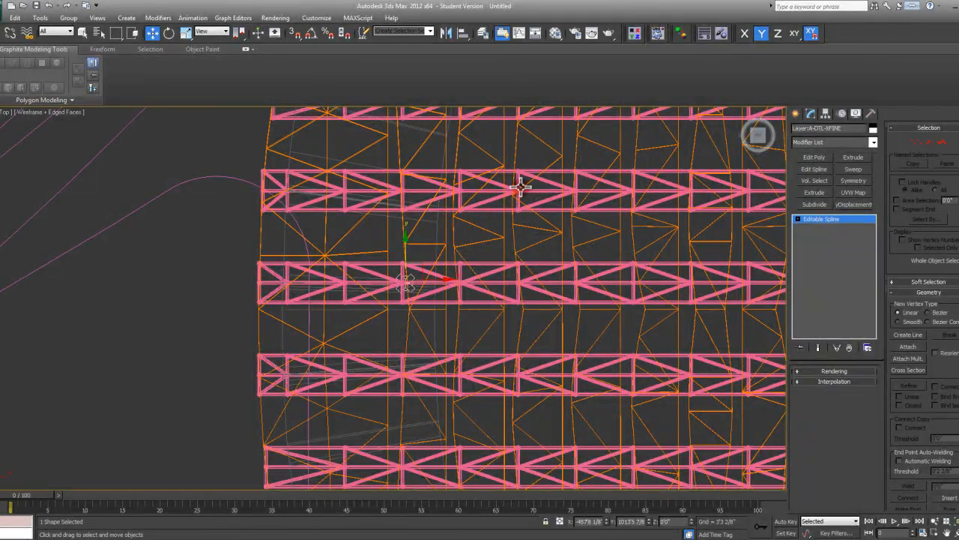
scroll(409, 281, up, 3)
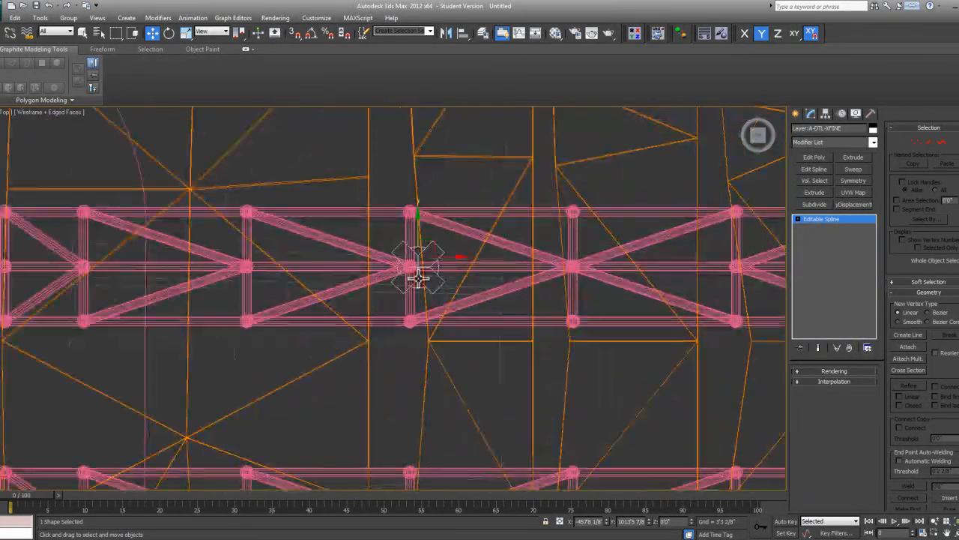
scroll(420, 270, down, 5)
middle_drag(465, 299, 440, 340)
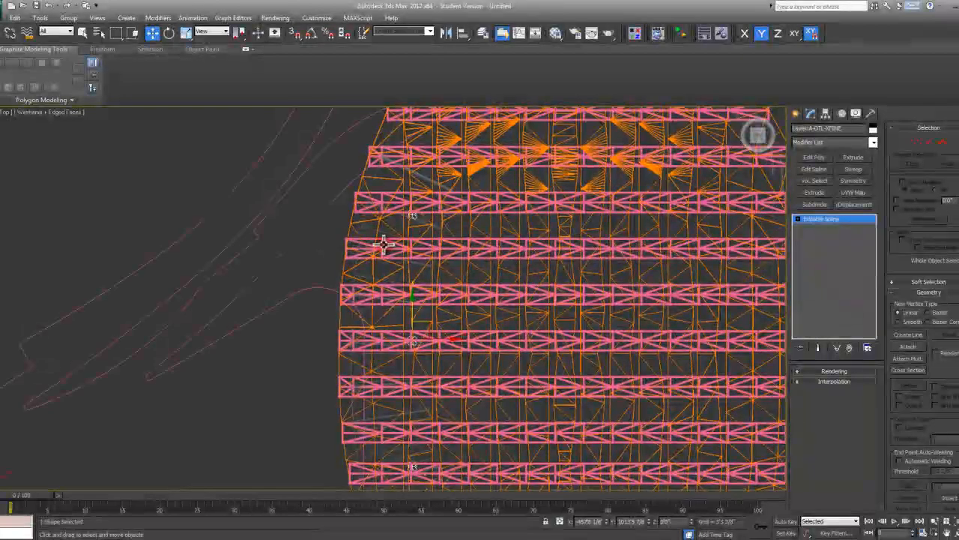
- At the Spline level, select the column just above the middle one and move it along Y onto the nearest truss
middle_drag(579, 259, 557, 281)
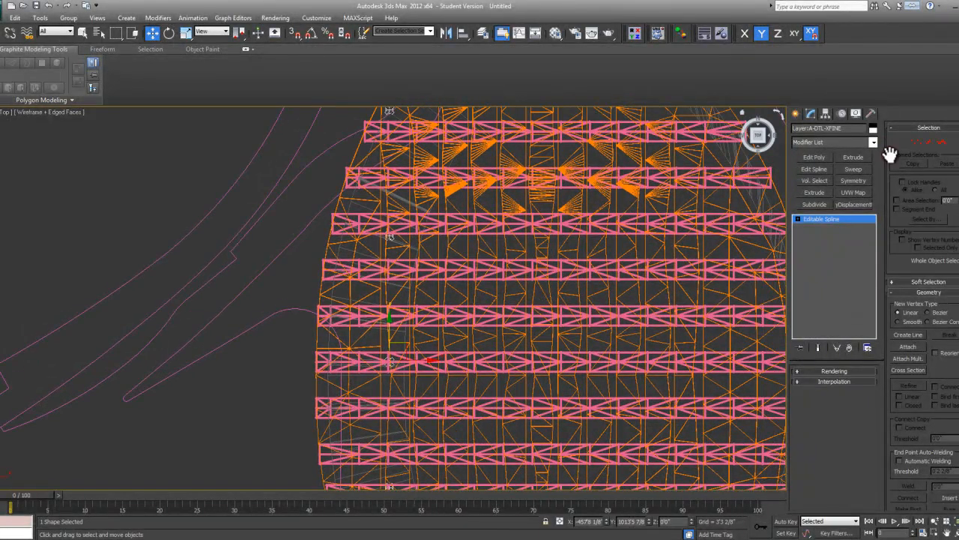
click(943, 143)
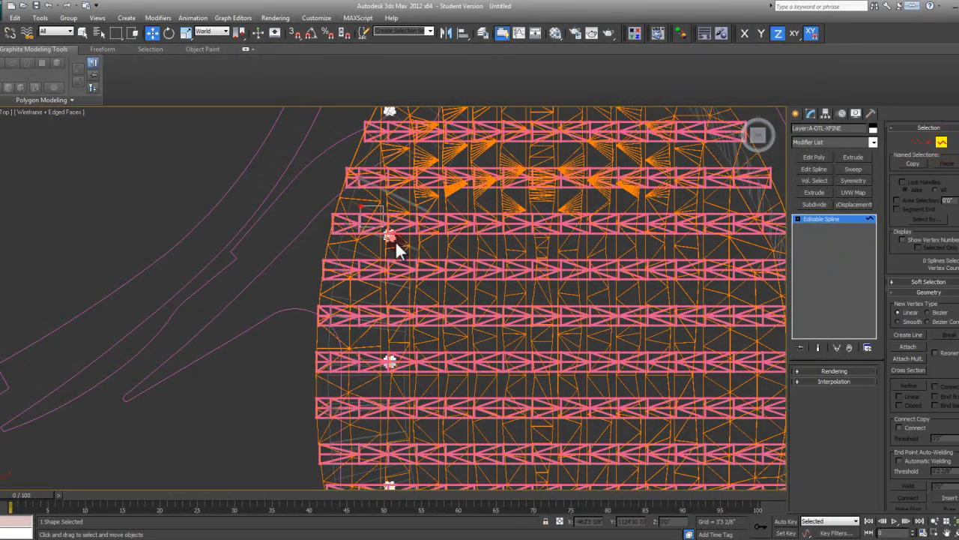
drag(395, 239, 396, 241)
middle_drag(430, 263, 431, 287)
scroll(387, 250, up, 5)
drag(406, 262, 407, 215)
- Select the uppermost column's splines and move them down along Y onto a truss
scroll(452, 199, down, 2)
middle_drag(452, 198, 426, 377)
scroll(439, 307, down, 2)
drag(394, 158, 441, 214)
drag(416, 156, 417, 200)
scroll(421, 211, down, 5)
scroll(422, 213, up, 4)
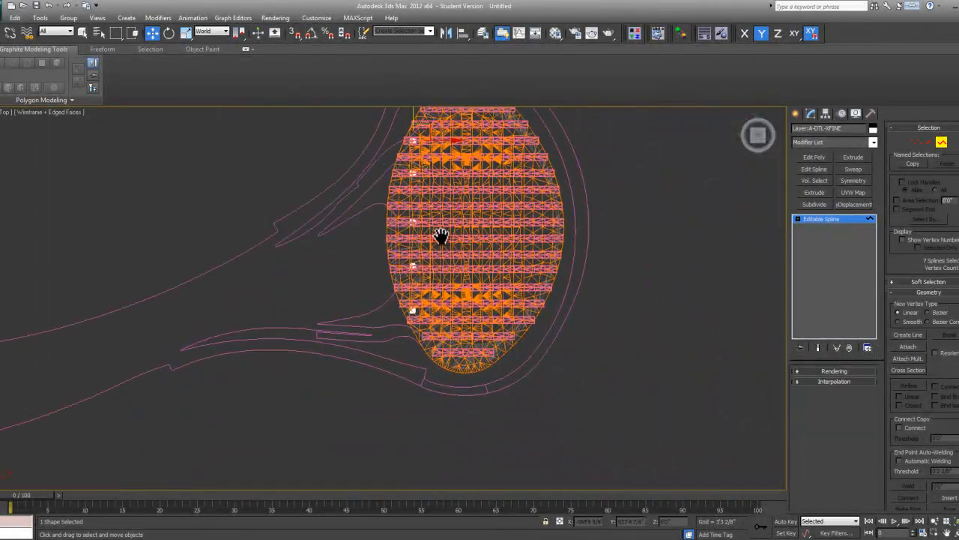
scroll(429, 243, up, 3)
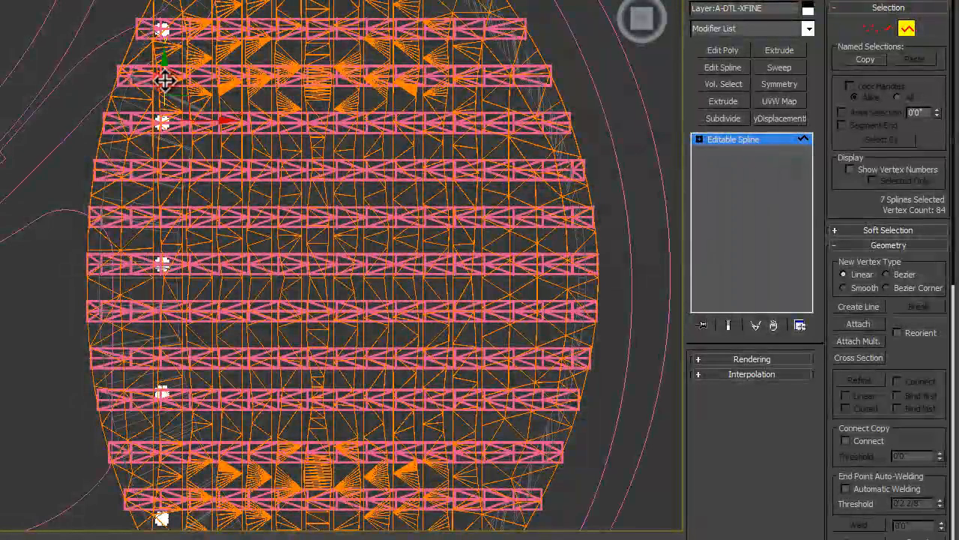
- Move the two upper columns one truss closer to the middle column, keeping a two-truss spacing
key(ctrl+z)
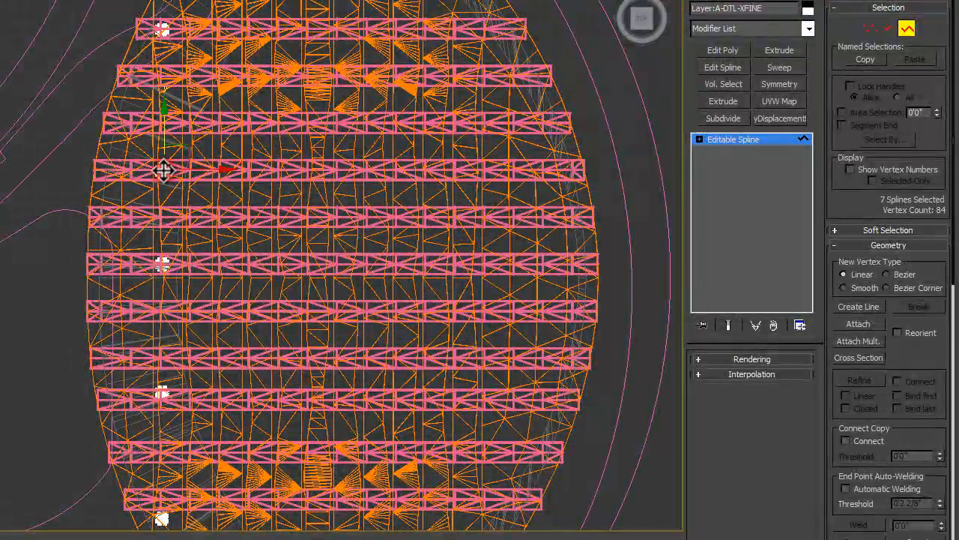
middle_drag(163, 208, 176, 203)
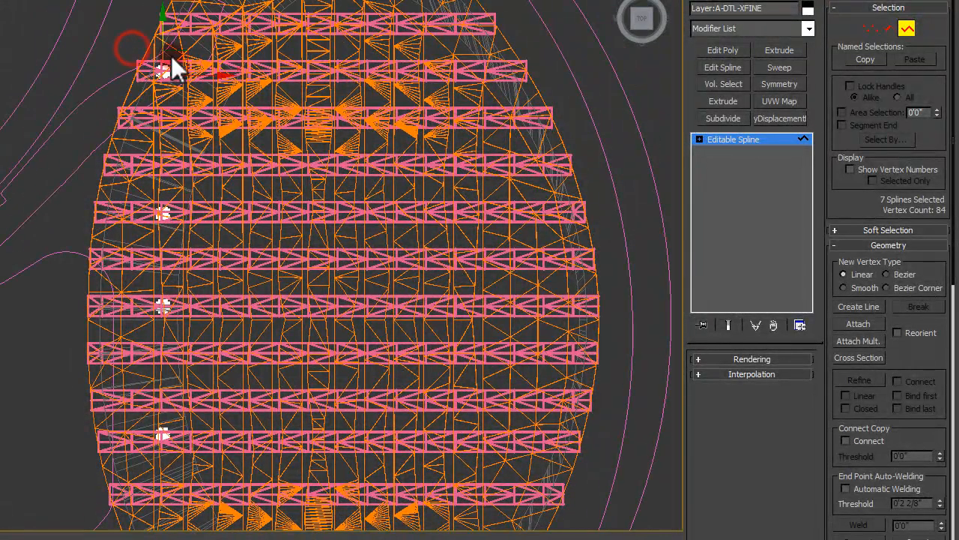
mouse_move(166, 30)
mouse_down()
mouse_move(162, 62)
mouse_move(171, 78)
mouse_up()
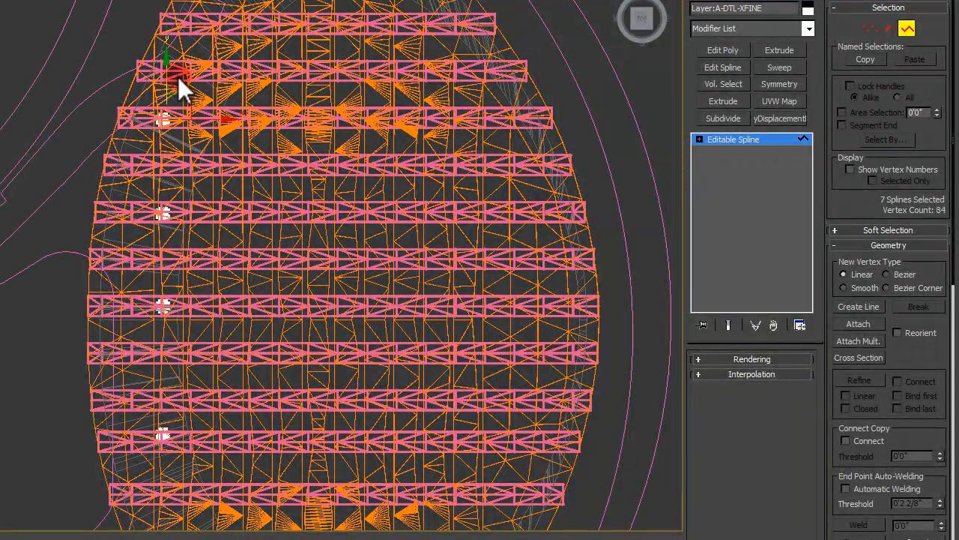
- Move the two lower columns along Y onto trusses at the same two-truss spacing, and exit the Spline level
scroll(171, 90, up, 2)
middle_drag(128, 293, 129, 168)
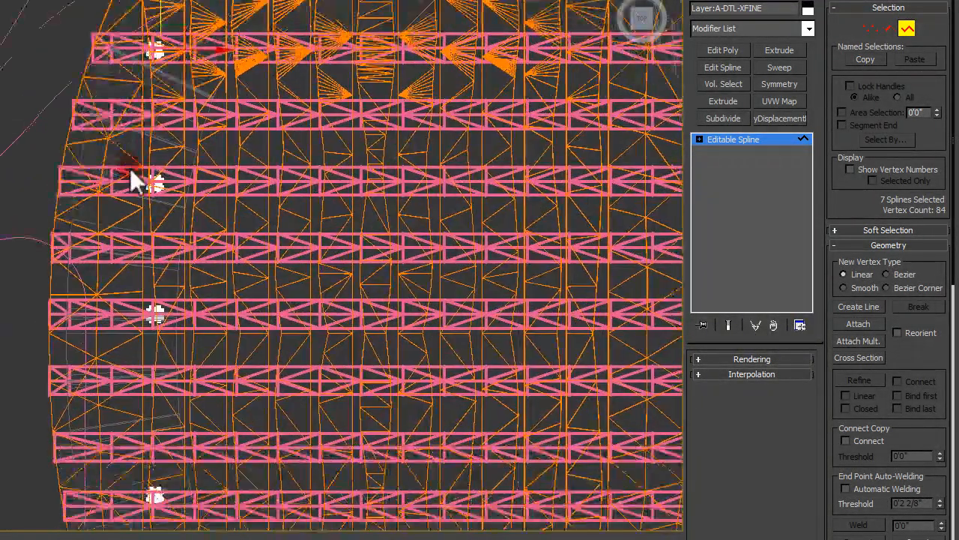
scroll(130, 168, down, 4)
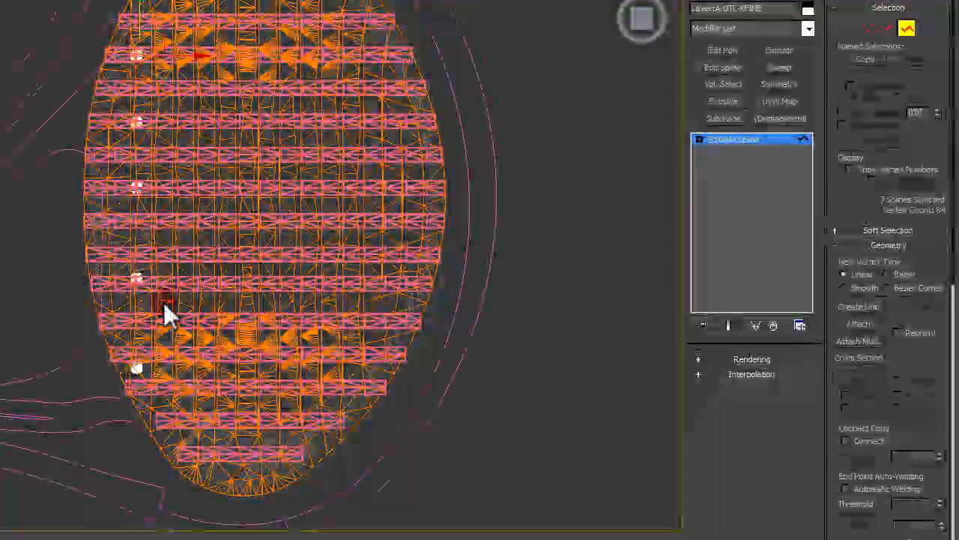
scroll(163, 302, up, 3)
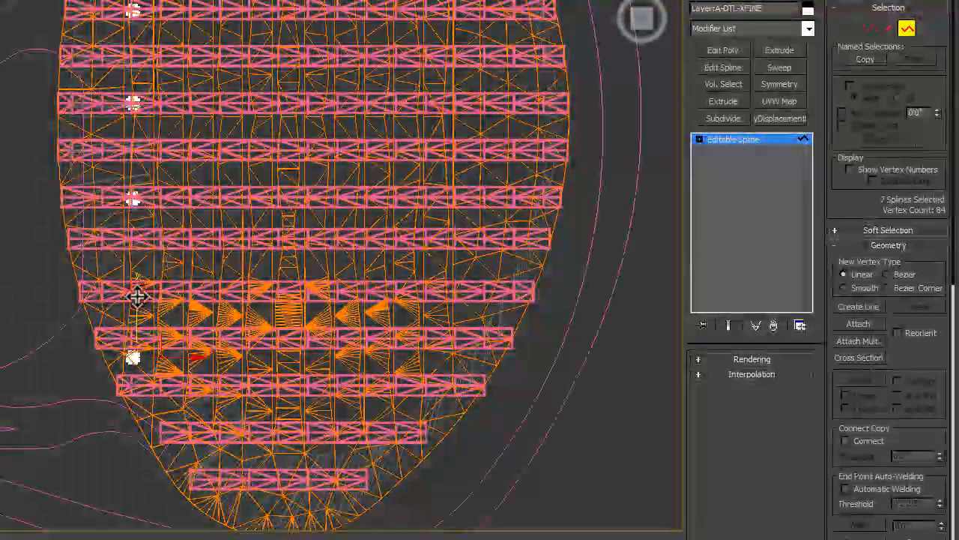
click(148, 235)
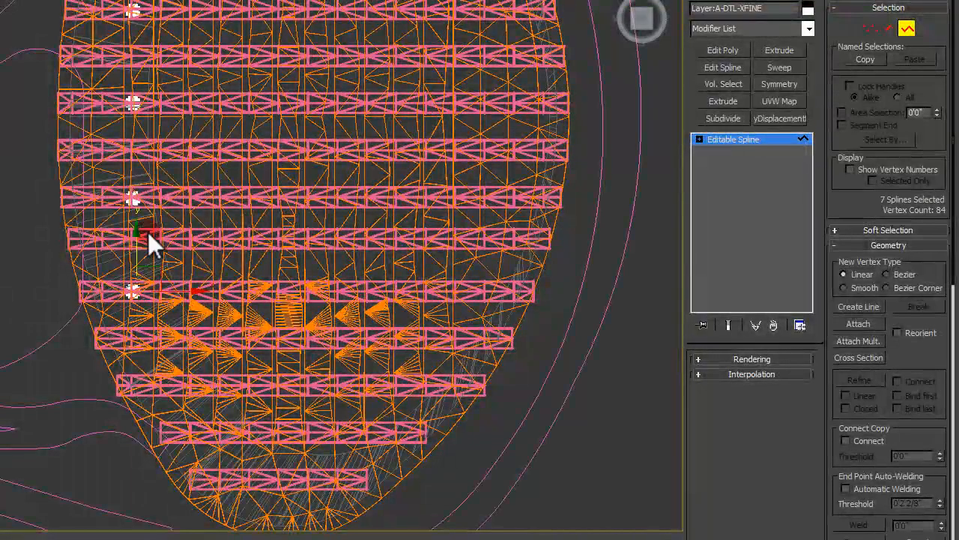
mouse_move(235, 156)
middle_down()
mouse_move(250, 213)
mouse_move(274, 203)
mouse_move(293, 255)
mouse_move(285, 172)
middle_up()
click(907, 27)
- Try to move the whole column shape vertically in the front view
key(F3)
middle_drag(257, 206, 212, 147)
scroll(212, 147, up, 4)
middle_drag(263, 164, 236, 185)
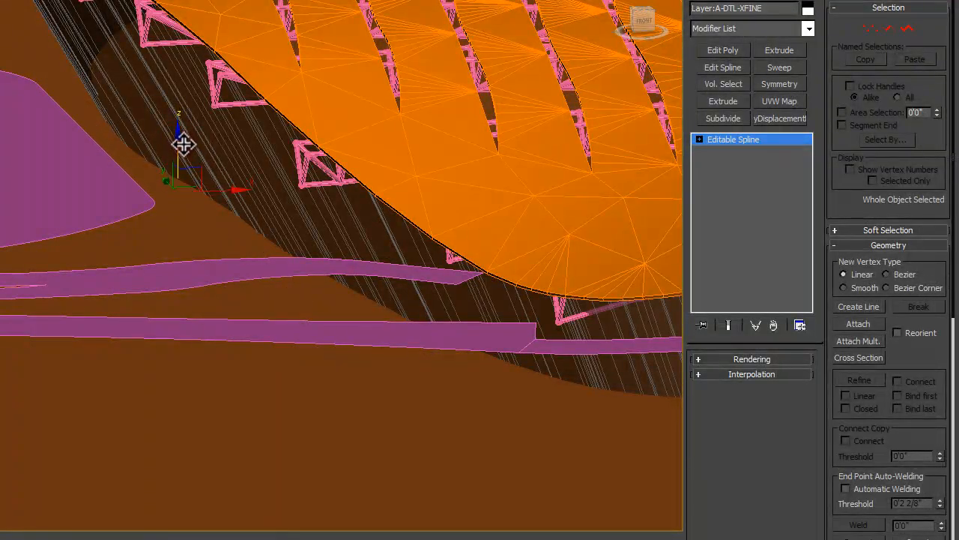
key(f)
middle_drag(150, 201, 337, 178)
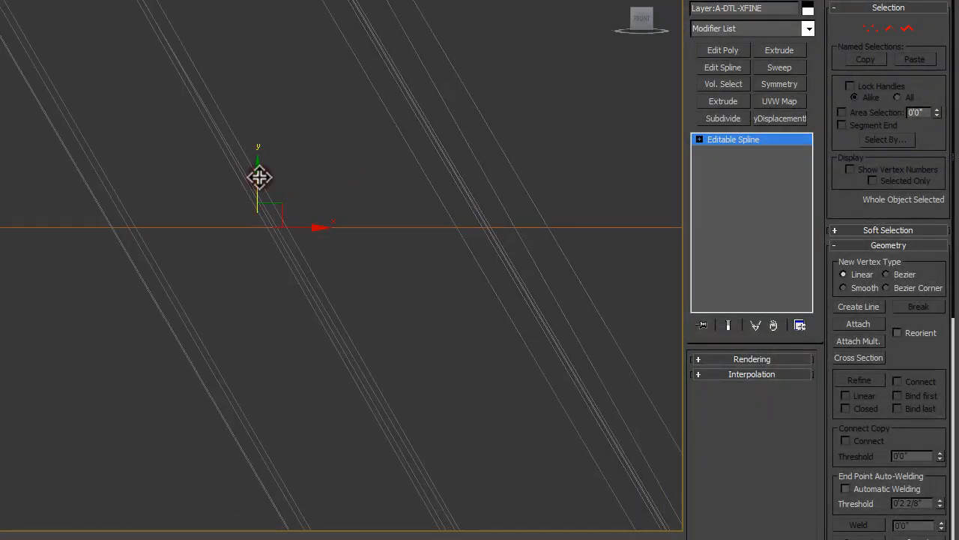
mouse_move(260, 162)
mouse_down()
mouse_move(267, 168)
mouse_move(272, 160)
mouse_up()
key(ctrl+z)
middle_drag(266, 158, 263, 132)
scroll(263, 131, down, 4)
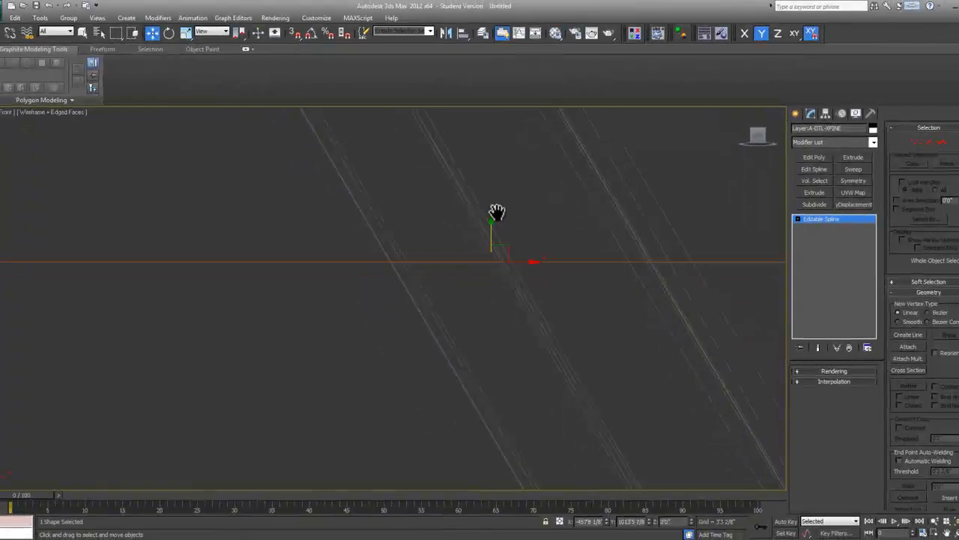
- Select the roof in the shaded perspective view and rename it "roof final"
mouse_move(485, 222)
alt+middle_down()
mouse_move(502, 267)
mouse_move(424, 265)
mouse_move(494, 250)
mouse_move(531, 278)
mouse_move(469, 266)
mouse_move(507, 276)
mouse_move(523, 305)
alt+middle_up()
key(p)
key(z)
key(F3)
scroll(469, 293, down, 5)
click(534, 307)
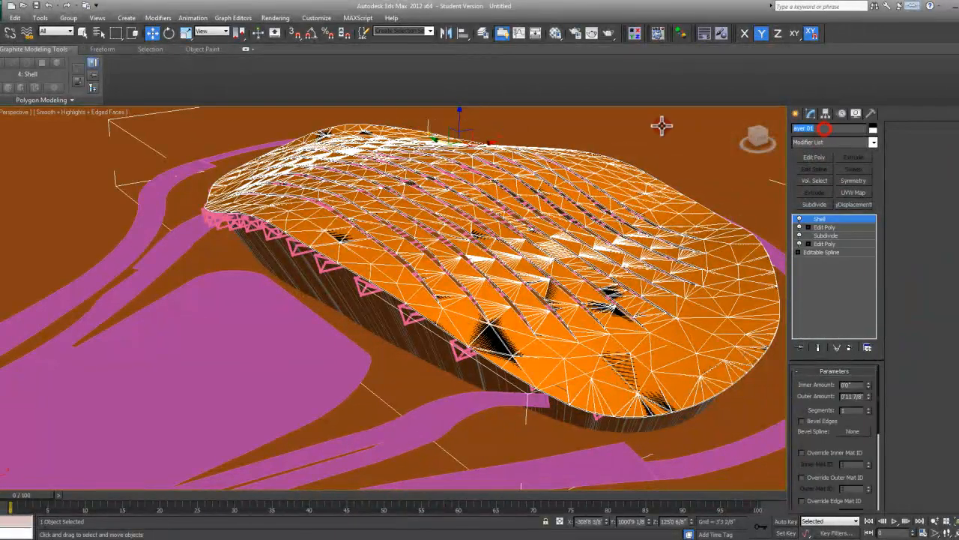
text(roof final)
- Hide the "roof final" object to expose the trusses
middle_drag(535, 248, 510, 270)
right_click(468, 241)
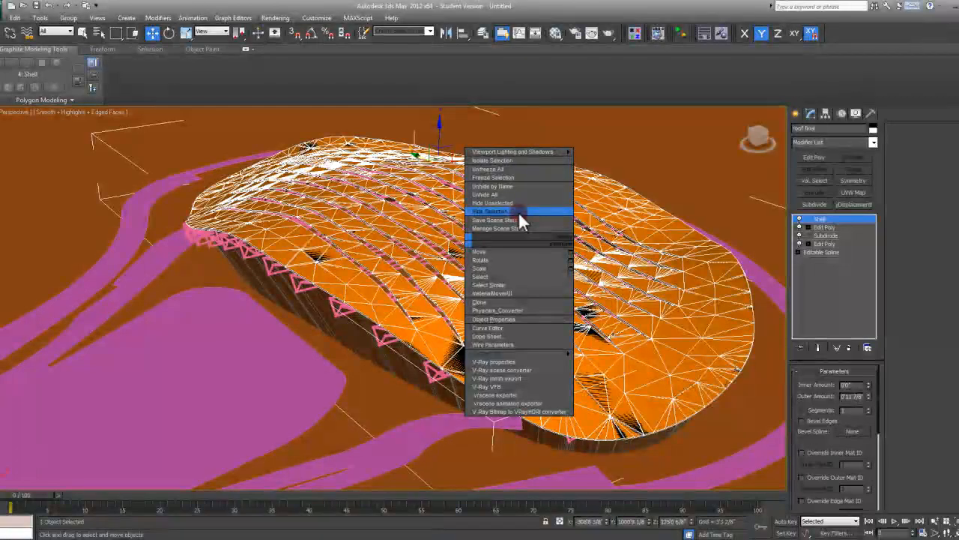
click(519, 211)
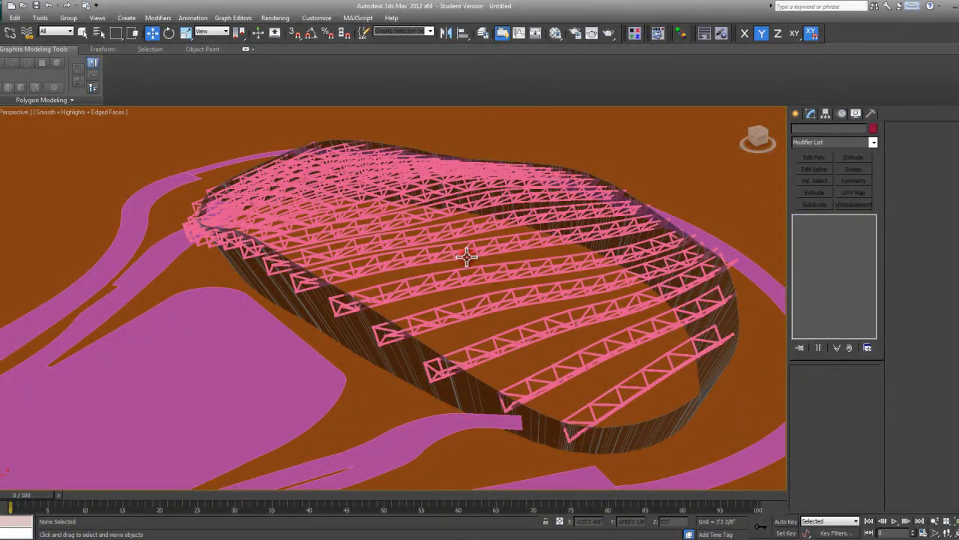
- Look up "roof final" in the list of hidden objects without unhiding anything
right_click(466, 257)
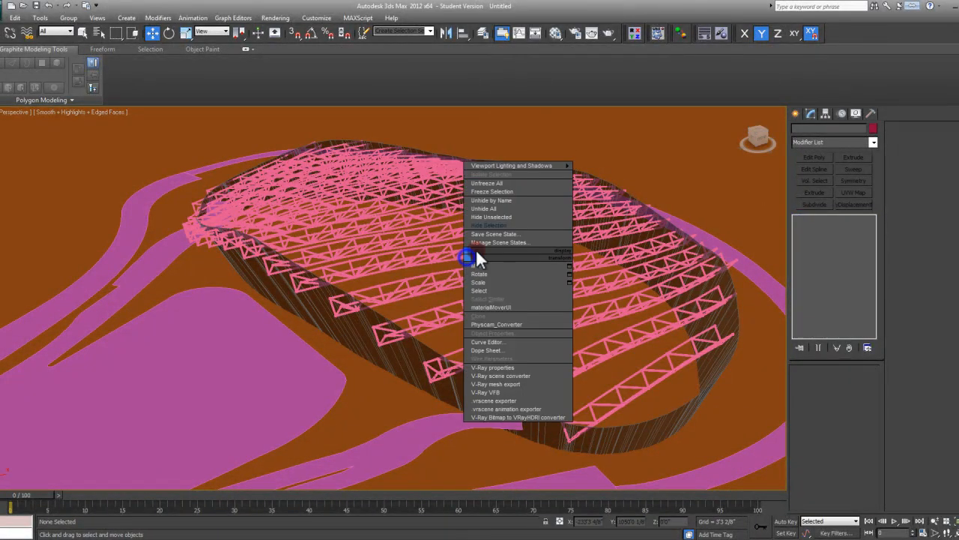
click(495, 200)
click(81, 129)
click(80, 121)
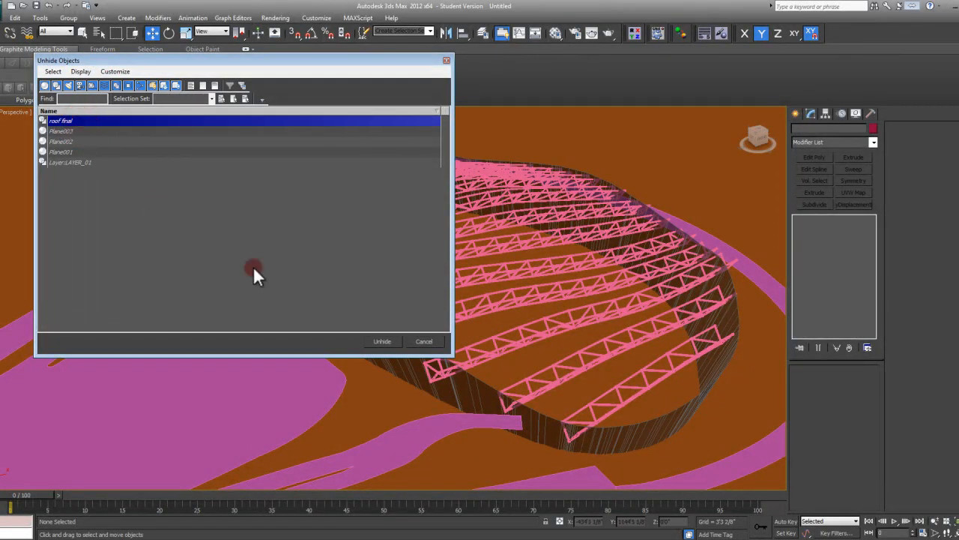
click(433, 342)
- Examine in the wireframe top view where an X-shaped column sits relative to the truss nodes, selecting the column outline
mouse_move(407, 298)
middle_down()
mouse_move(434, 299)
mouse_move(390, 293)
mouse_move(401, 292)
middle_up()
key(t)
key(z)
key(F3)
scroll(390, 293, up, 2)
scroll(390, 299, up, 8)
scroll(401, 293, down, 8)
scroll(459, 347, up, 8)
middle_drag(443, 251, 456, 263)
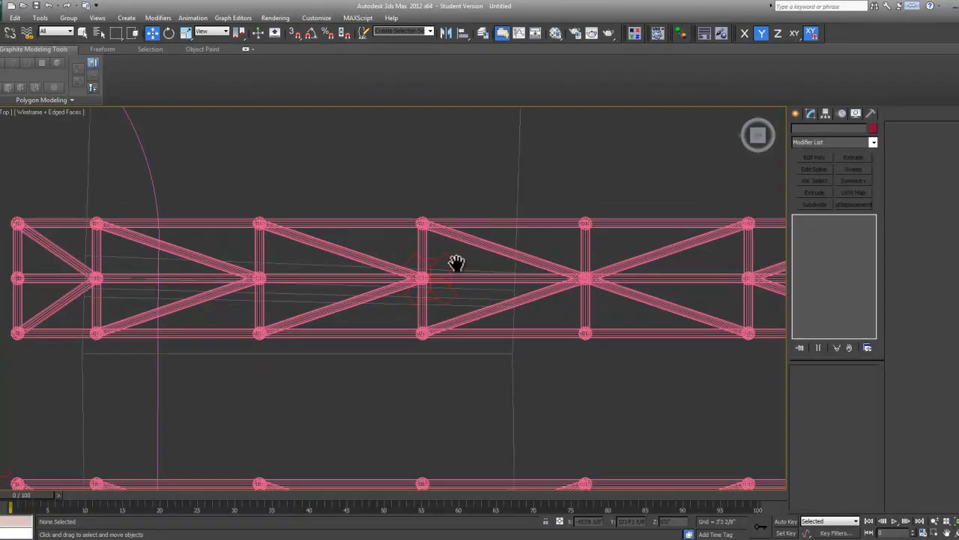
click(453, 263)
scroll(457, 265, down, 3)
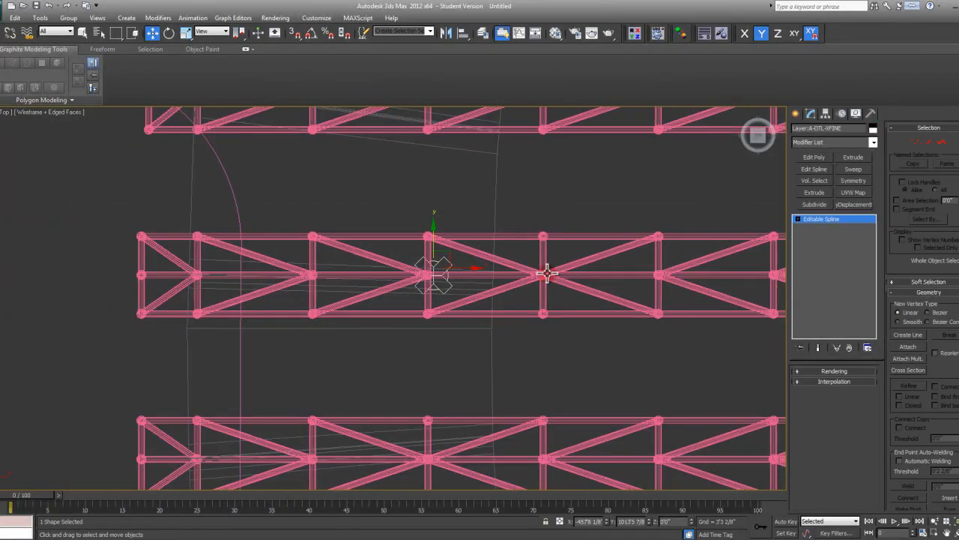
- Open the "Truss All" group to make its individual trusses selectable
click(547, 273)
click(69, 18)
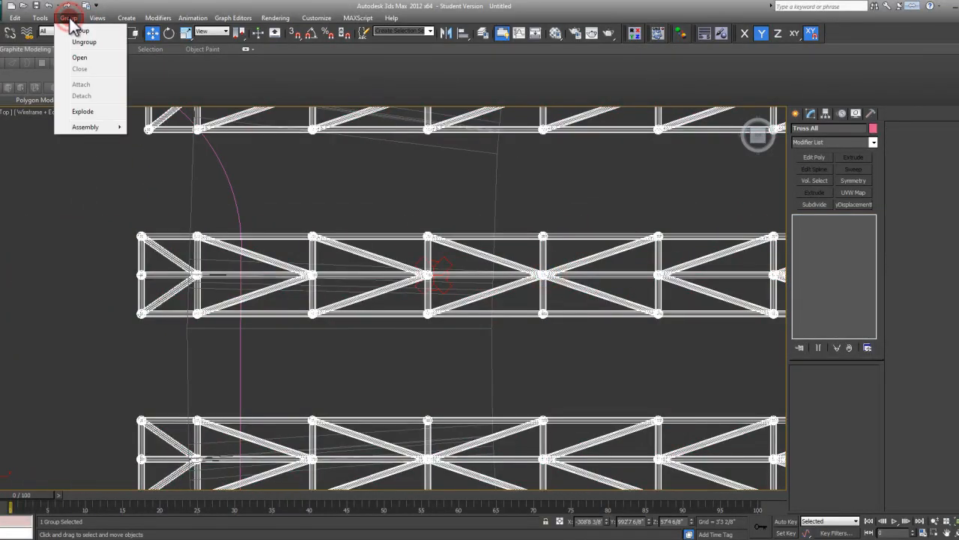
click(81, 58)
- Freeze every other truss, namely those directly above the X-shaped columns
middle_drag(509, 267, 470, 257)
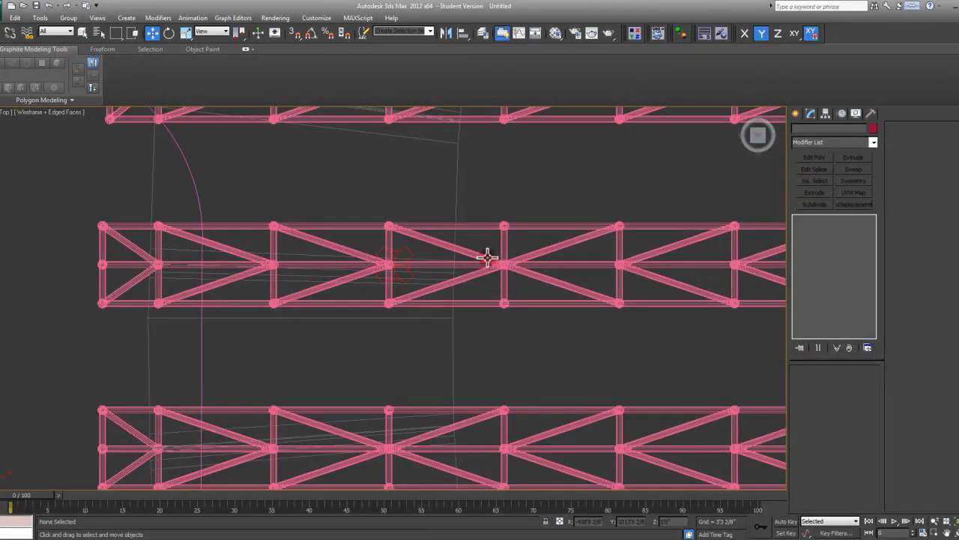
click(488, 257)
right_click(487, 257)
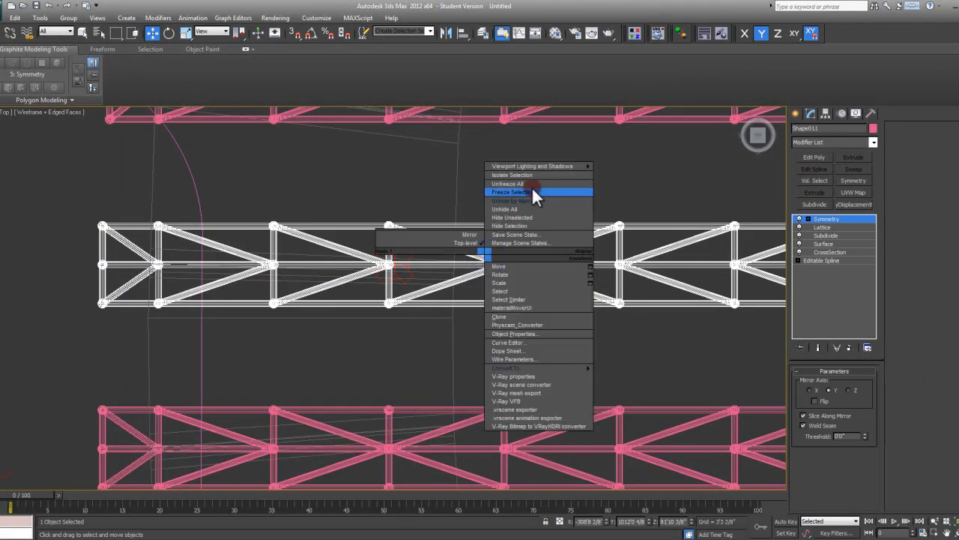
click(612, 238)
click(617, 214)
click(611, 231)
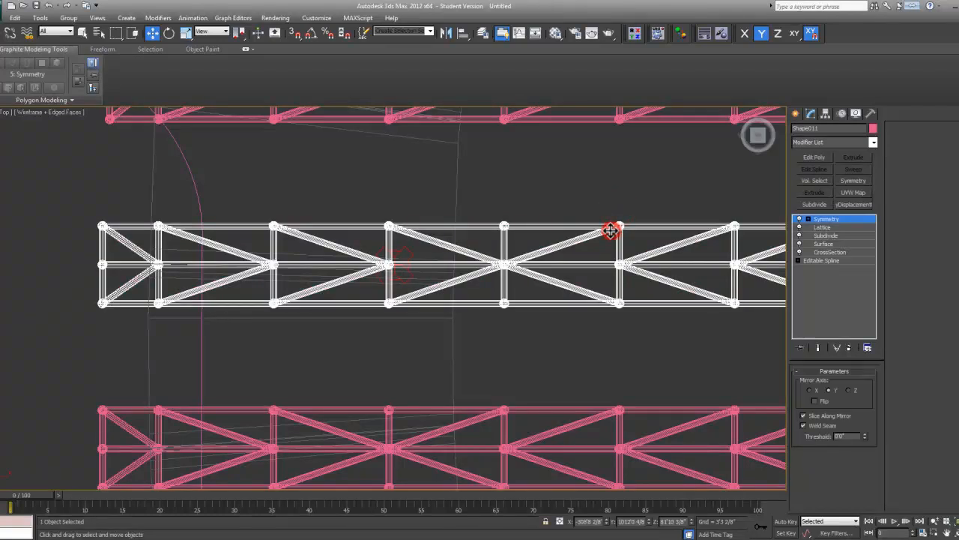
scroll(413, 254, down, 8)
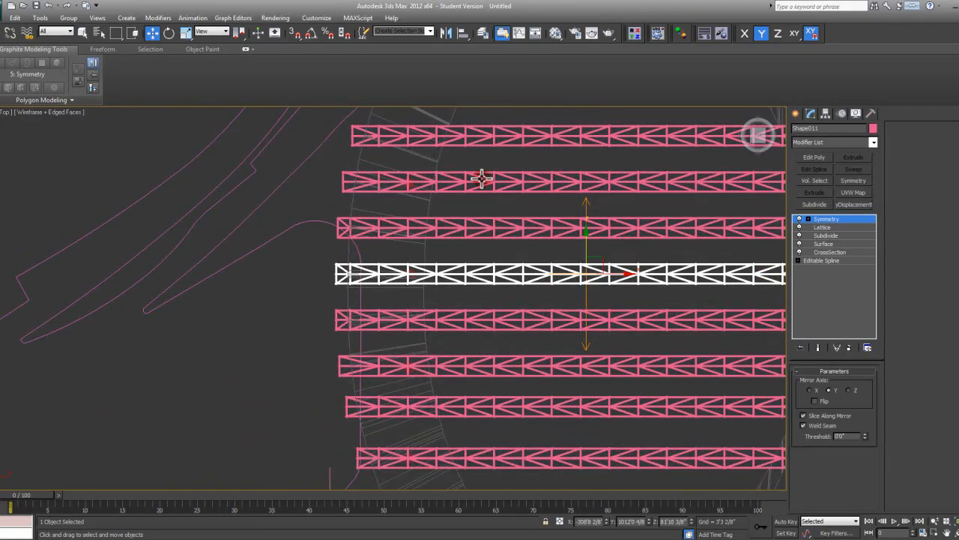
ctrl+click(482, 177)
middle_drag(479, 118, 464, 224)
ctrl+click(465, 195)
middle_drag(459, 361, 477, 204)
ctrl+click(469, 318)
middle_drag(469, 317, 481, 274)
ctrl+click(508, 332)
ctrl+click(425, 300)
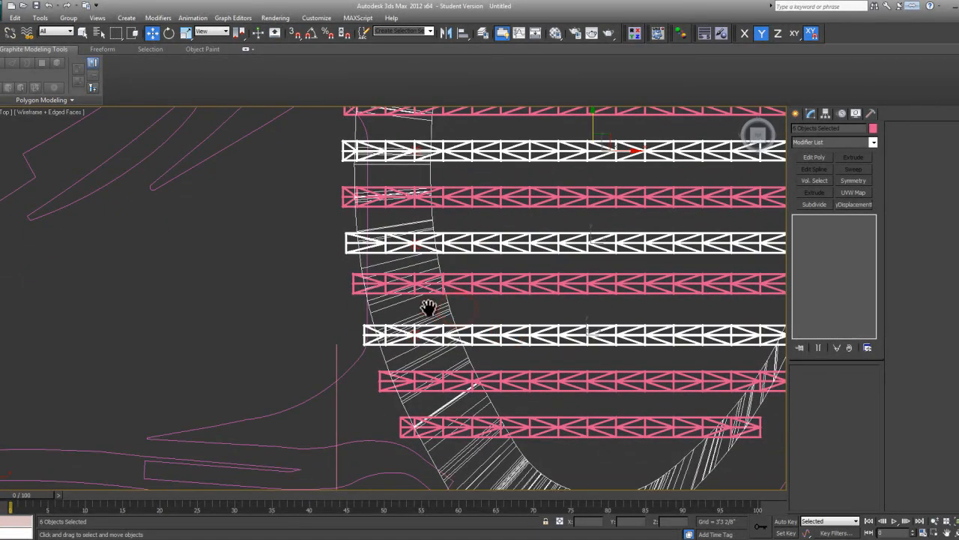
scroll(428, 311, down, 3)
middle_drag(473, 331, 454, 364)
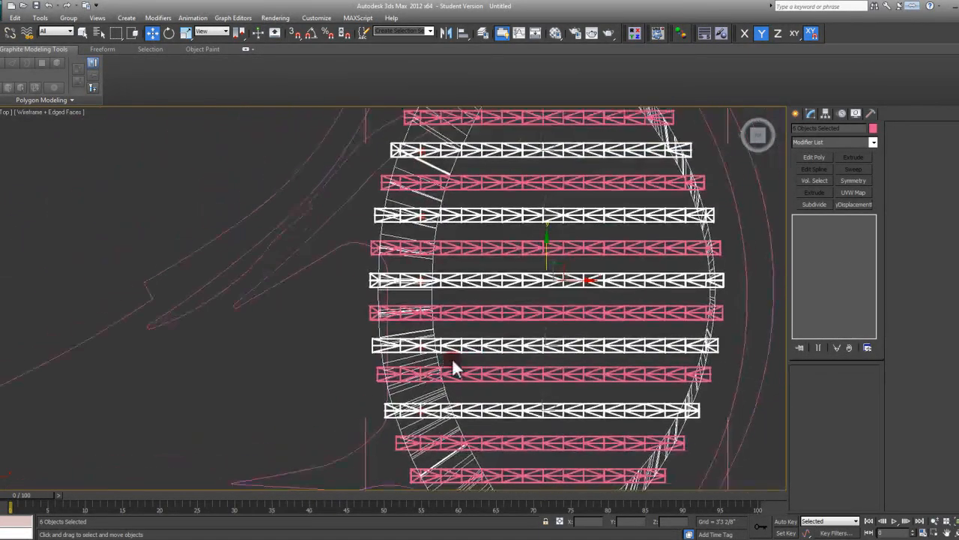
right_click(477, 279)
click(523, 213)
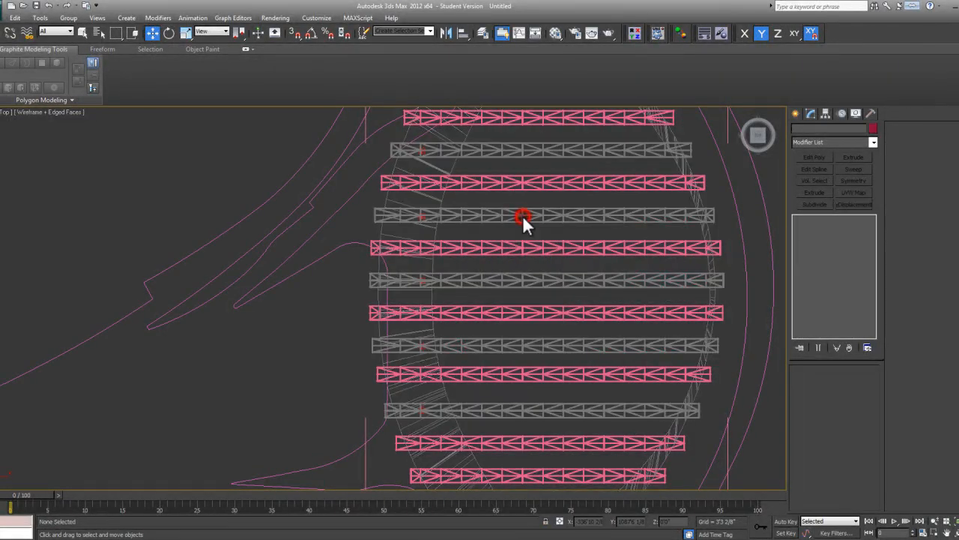
- Start the Line spline tool over the trusses and turn on 3D snapping
scroll(427, 254, up, 3)
middle_drag(460, 336, 459, 298)
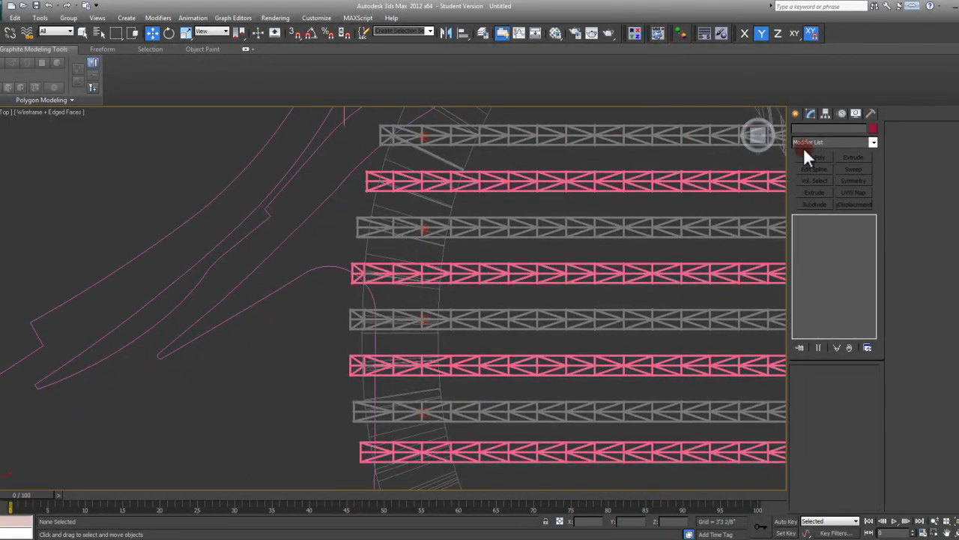
middle_drag(715, 199, 738, 184)
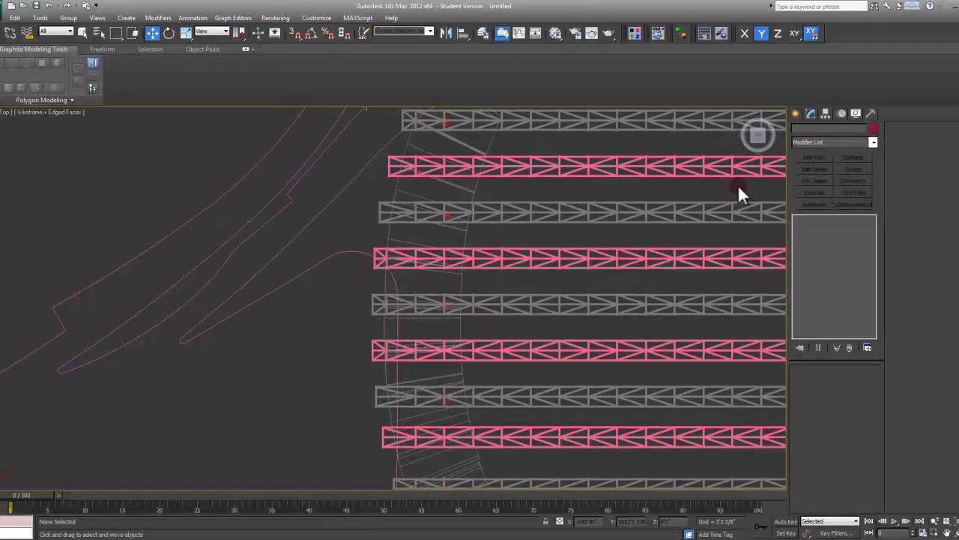
click(795, 114)
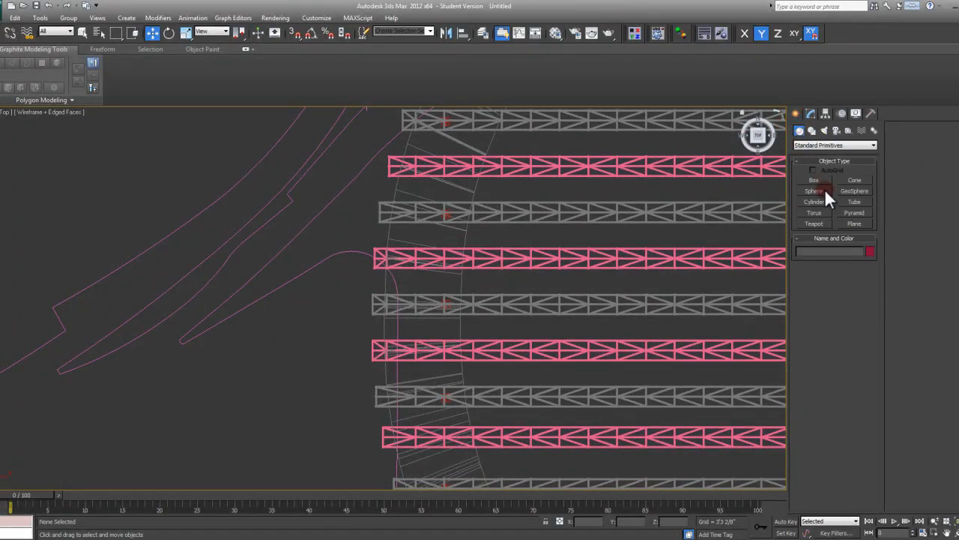
click(812, 131)
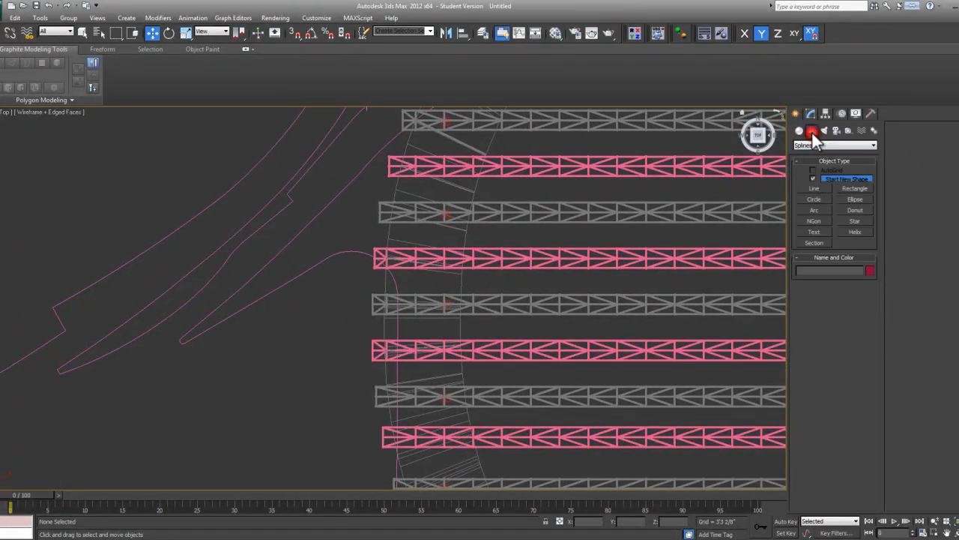
click(816, 188)
scroll(469, 257, up, 5)
scroll(463, 257, up, 3)
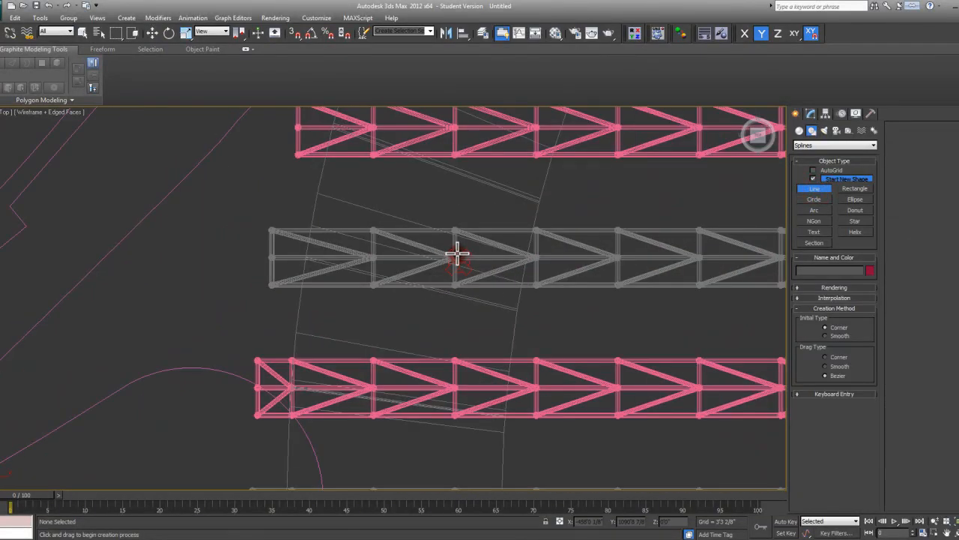
middle_drag(368, 203, 380, 212)
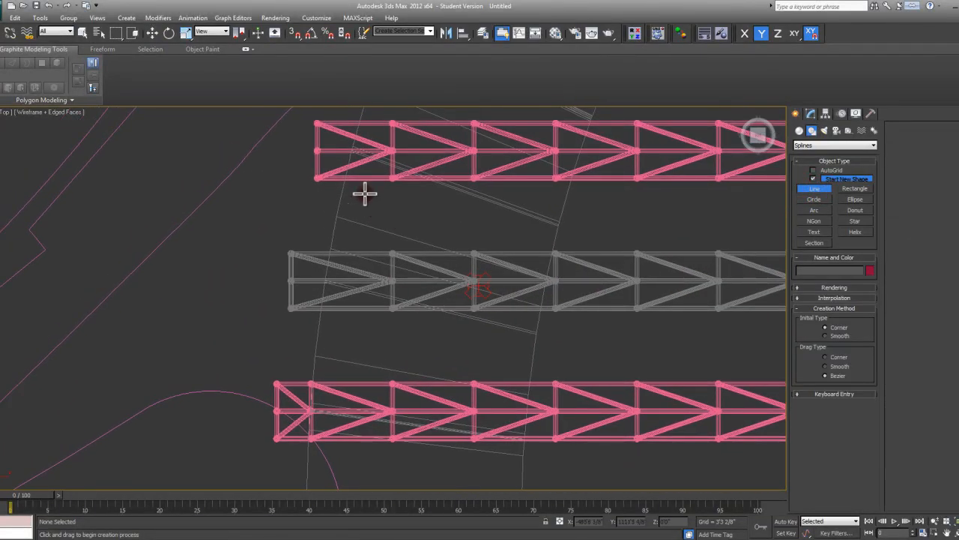
click(293, 33)
- Draw a line from an X-shaped column's centre to the middle node of the adjacent upper unfrozen truss, one bay outward
middle_drag(467, 261, 482, 283)
scroll(495, 309, up, 4)
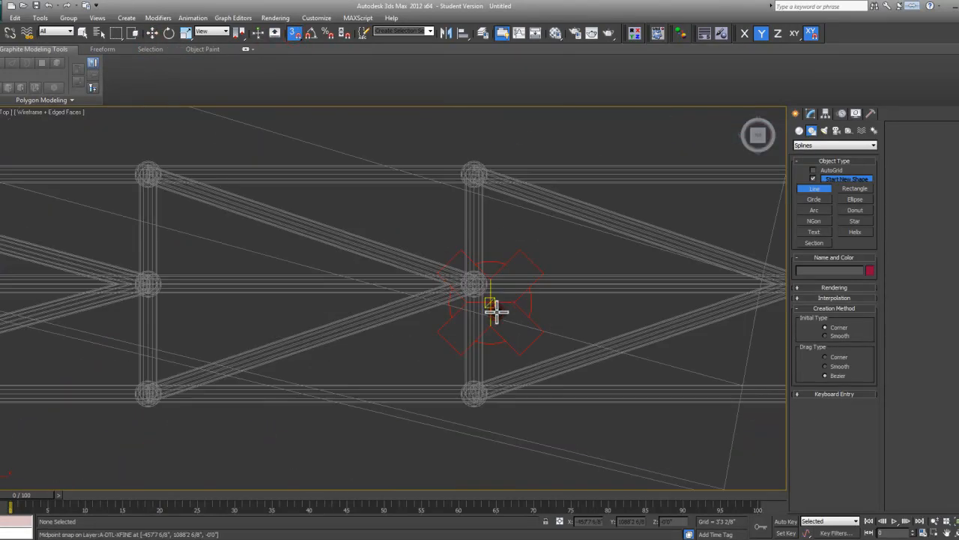
scroll(552, 398, down, 5)
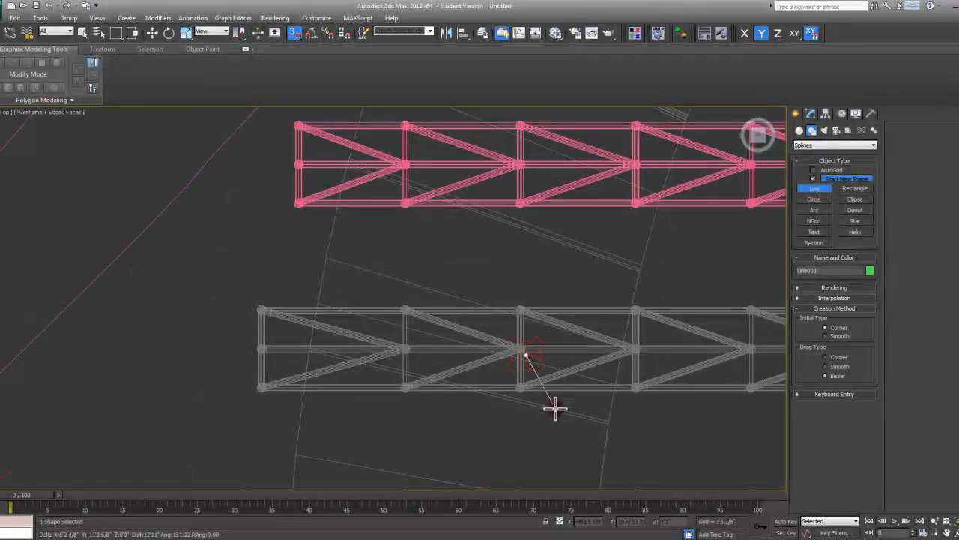
scroll(388, 249, up, 3)
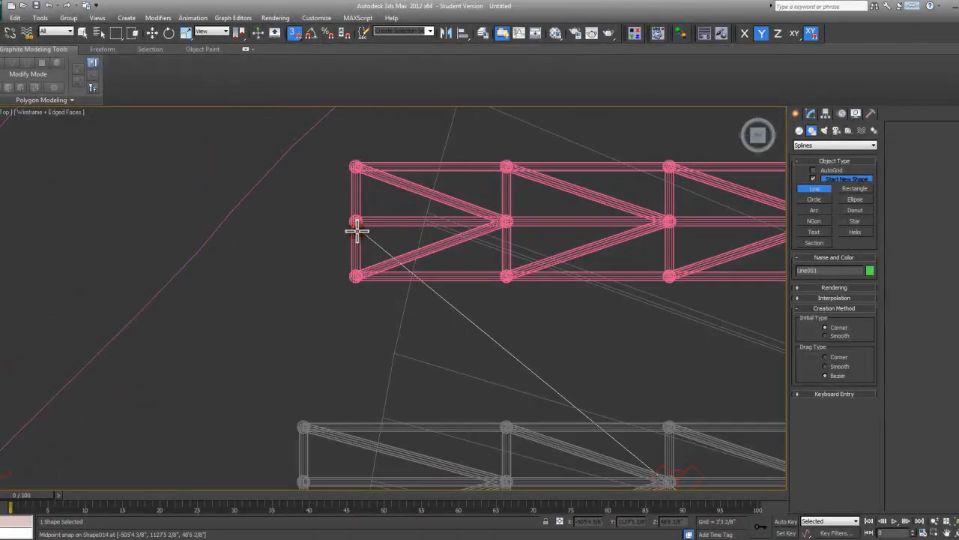
scroll(358, 219, down, 3)
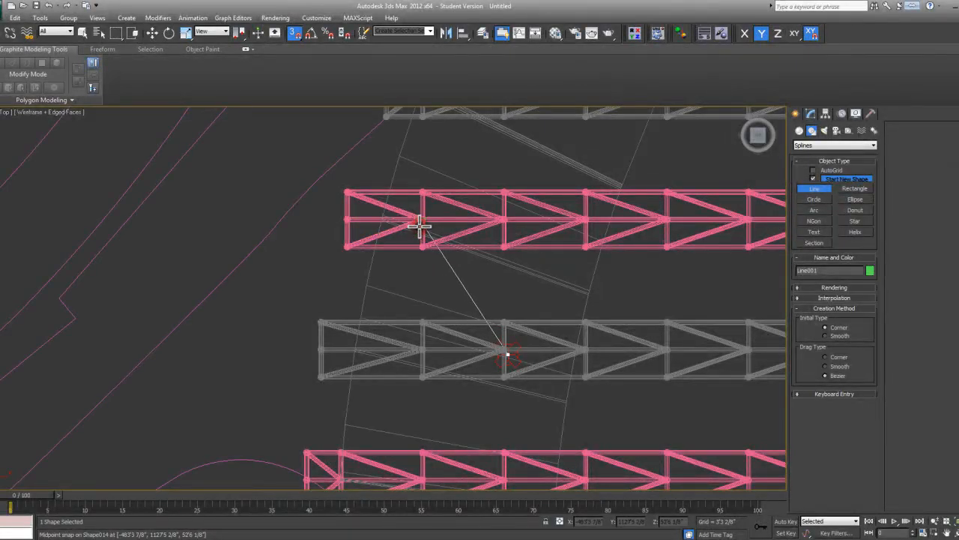
scroll(422, 221, up, 5)
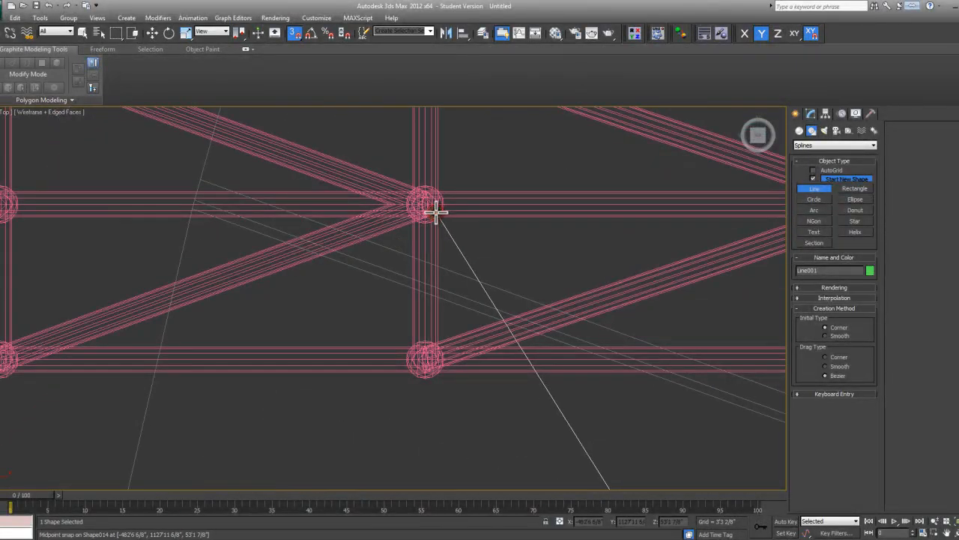
scroll(436, 212, down, 5)
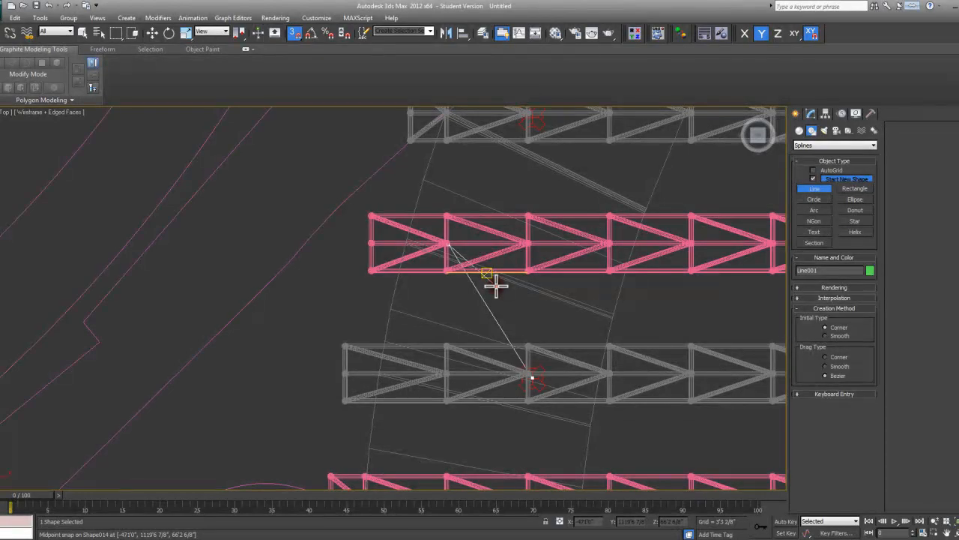
scroll(385, 225, down, 3)
scroll(463, 302, up, 7)
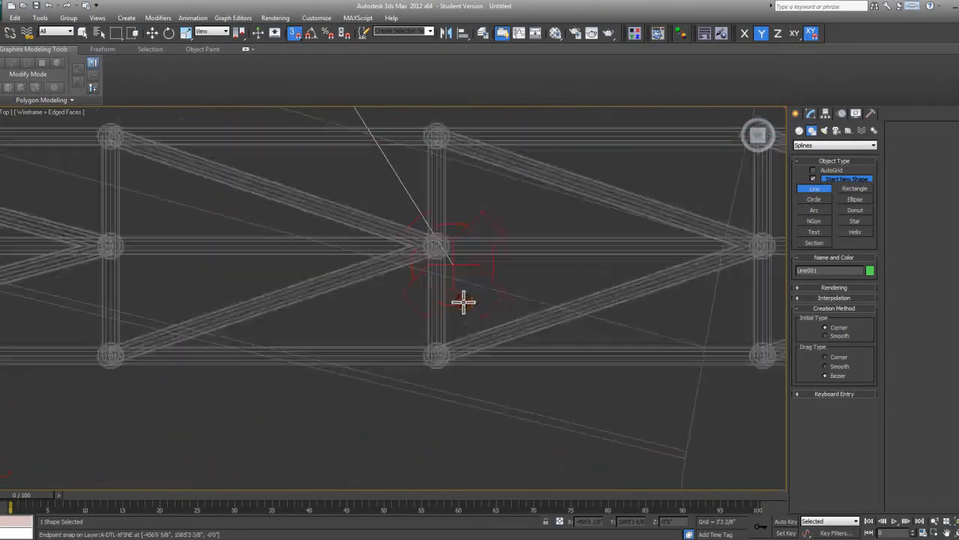
click(452, 245)
right_click(452, 244)
- Draw a second line from the same column centre to the middle node of the adjacent lower unfrozen truss, two bays outward
click(452, 245)
scroll(524, 228, down, 6)
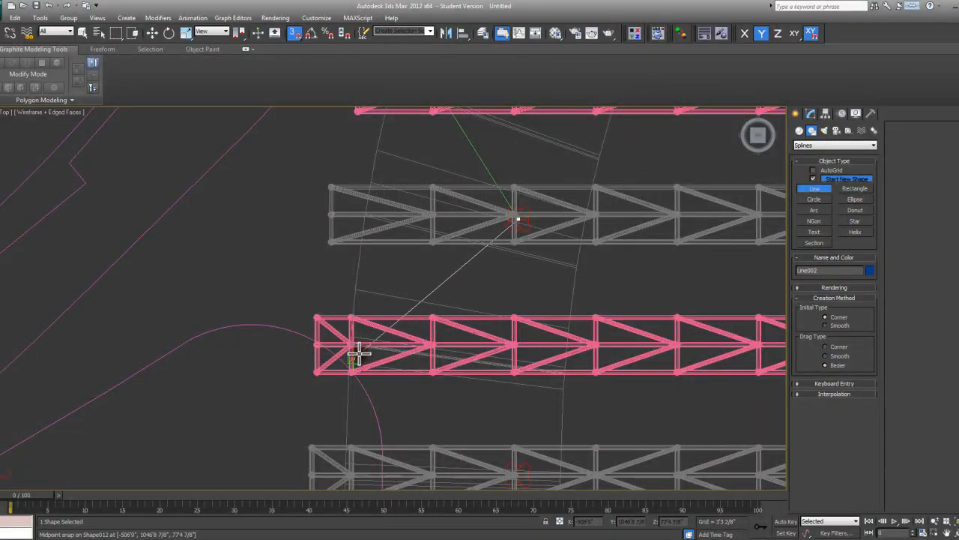
scroll(357, 350, up, 7)
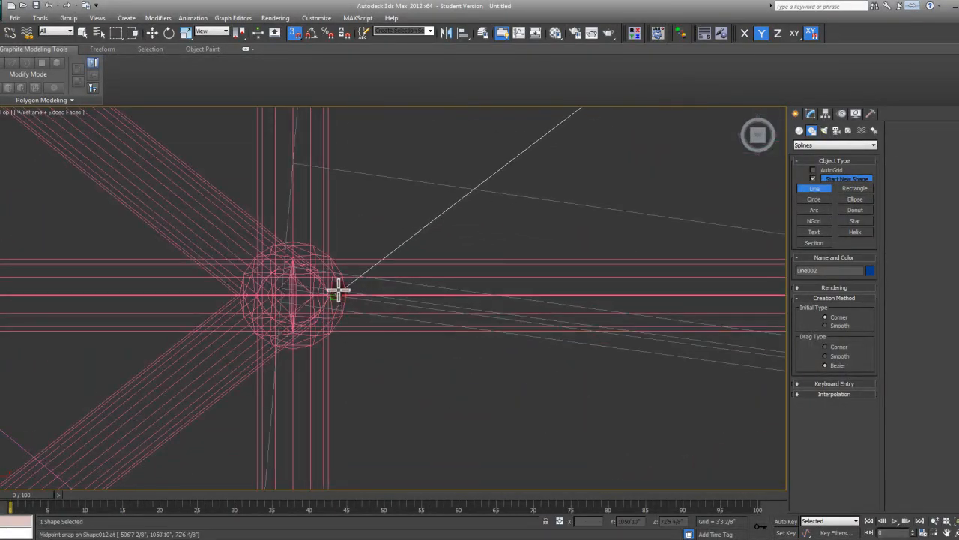
scroll(329, 304, down, 1)
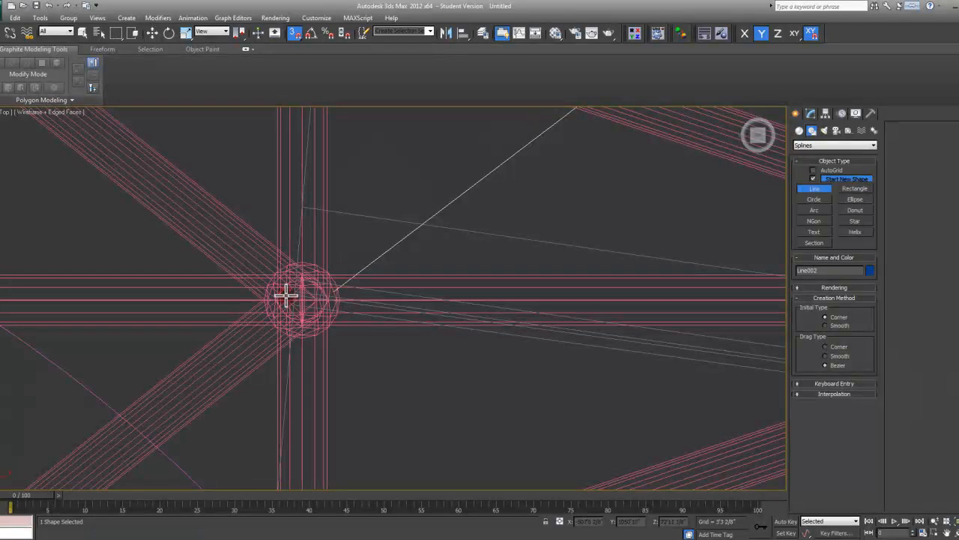
scroll(286, 296, down, 6)
scroll(533, 218, up, 7)
click(410, 160)
right_click(410, 159)
- Draw a third line from the column centre to the lower unfrozen truss's middle node, two bays inward
scroll(405, 162, down, 6)
click(379, 173)
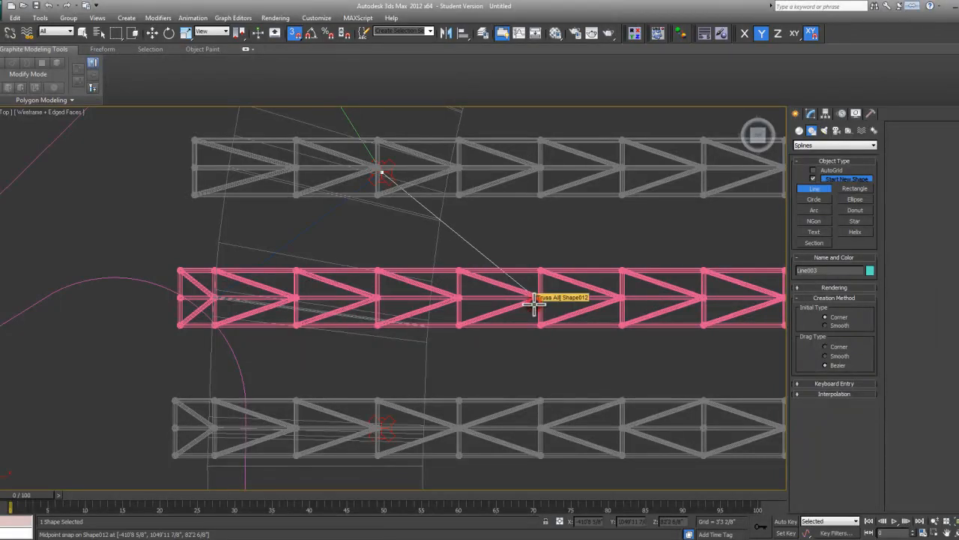
scroll(535, 302, up, 6)
scroll(561, 218, up, 2)
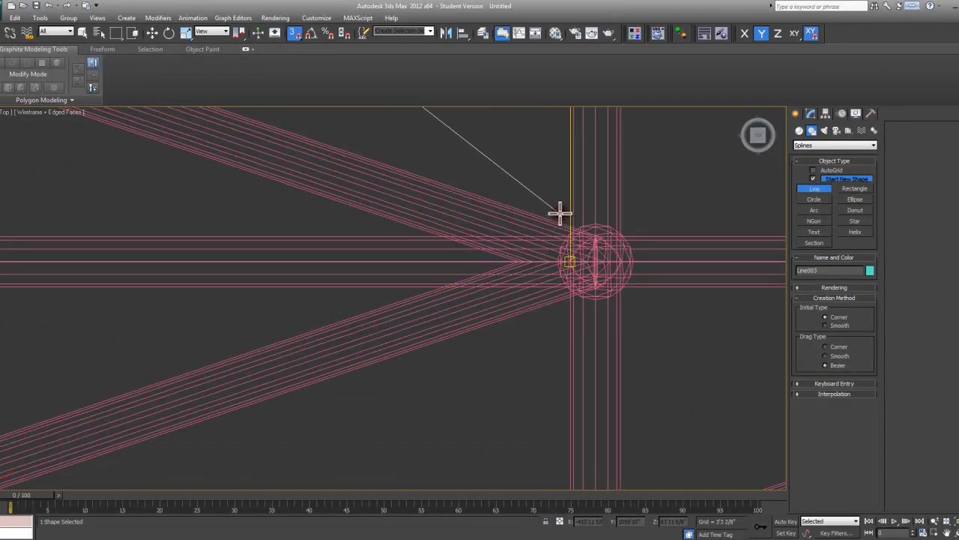
scroll(585, 222, up, 2)
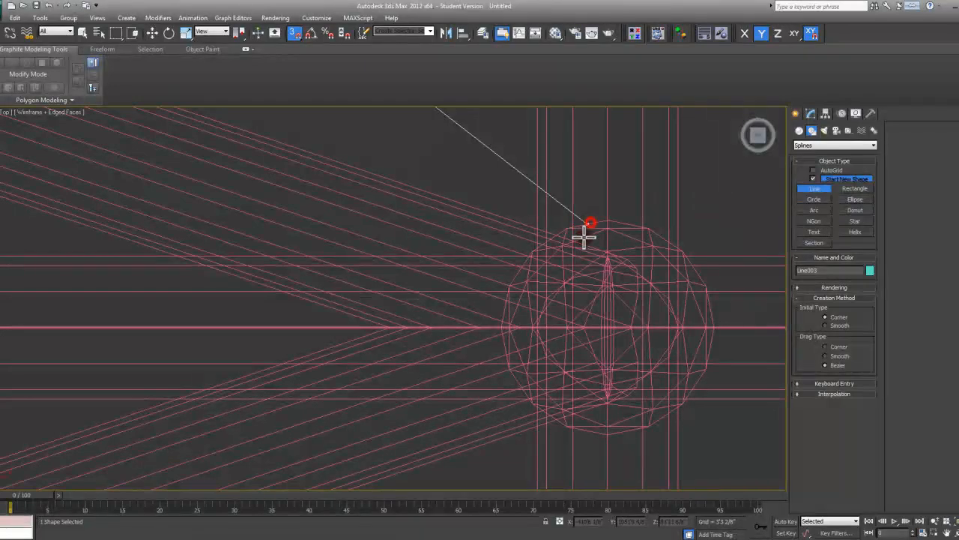
scroll(527, 323, down, 8)
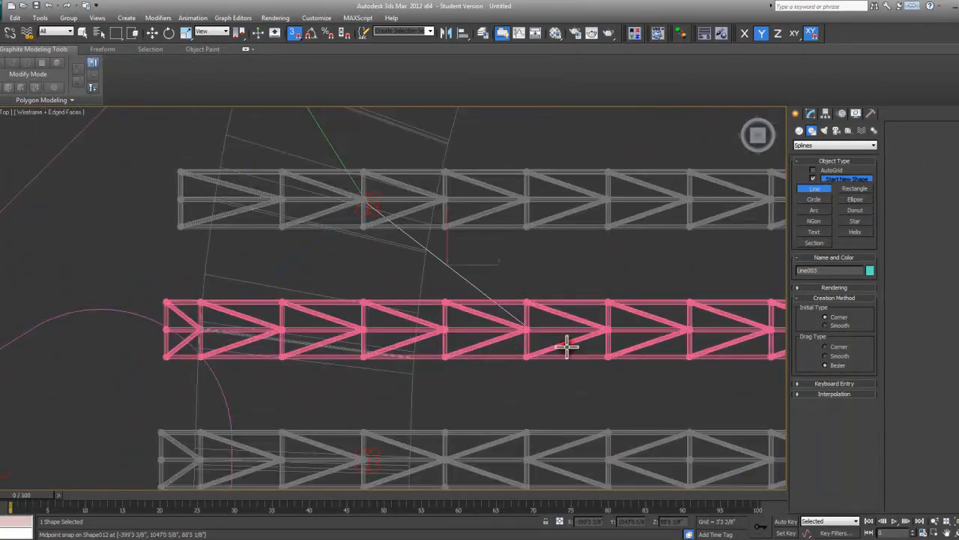
- Draw a fourth line from the column centre to the upper unfrozen truss's middle node, two bays inward
scroll(372, 202, up, 6)
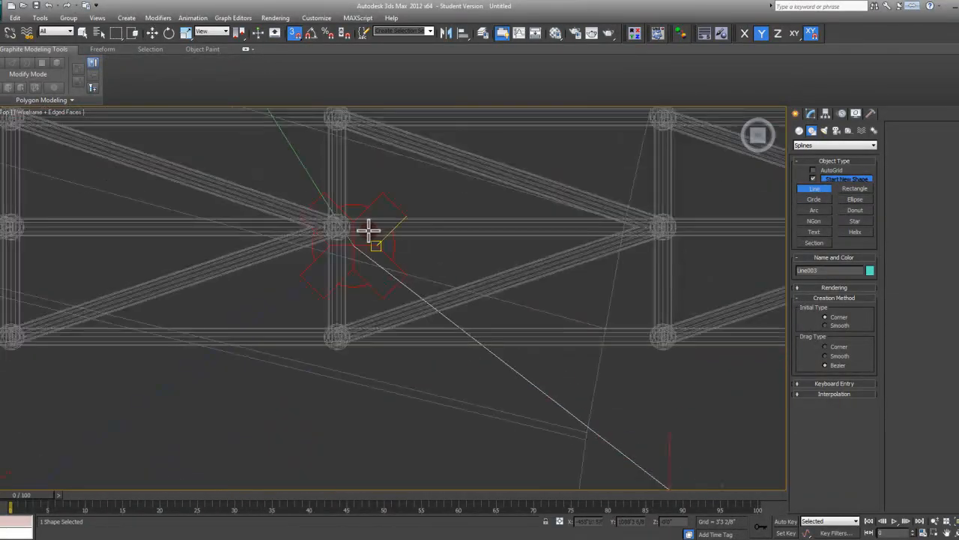
click(346, 253)
right_click(346, 254)
scroll(322, 334, down, 5)
scroll(321, 335, down, 2)
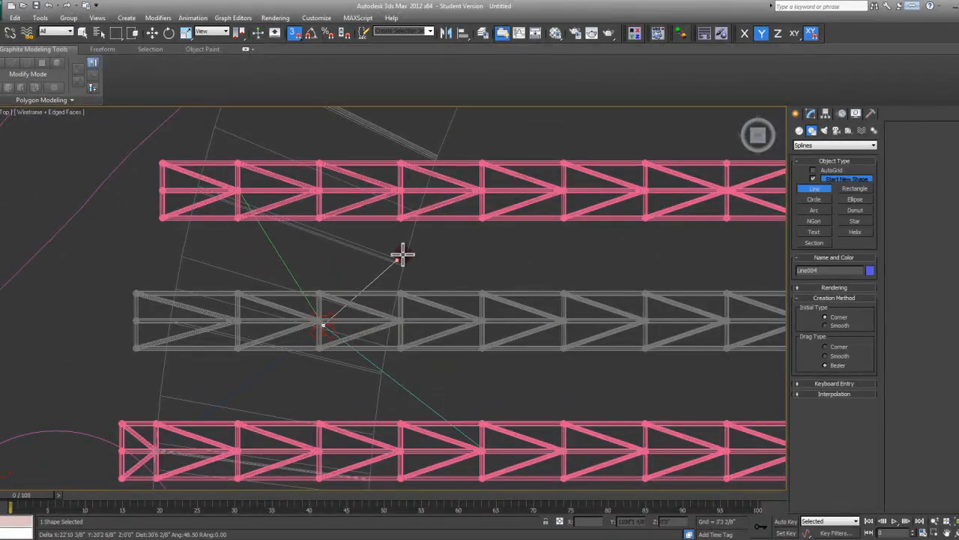
scroll(455, 212, up, 7)
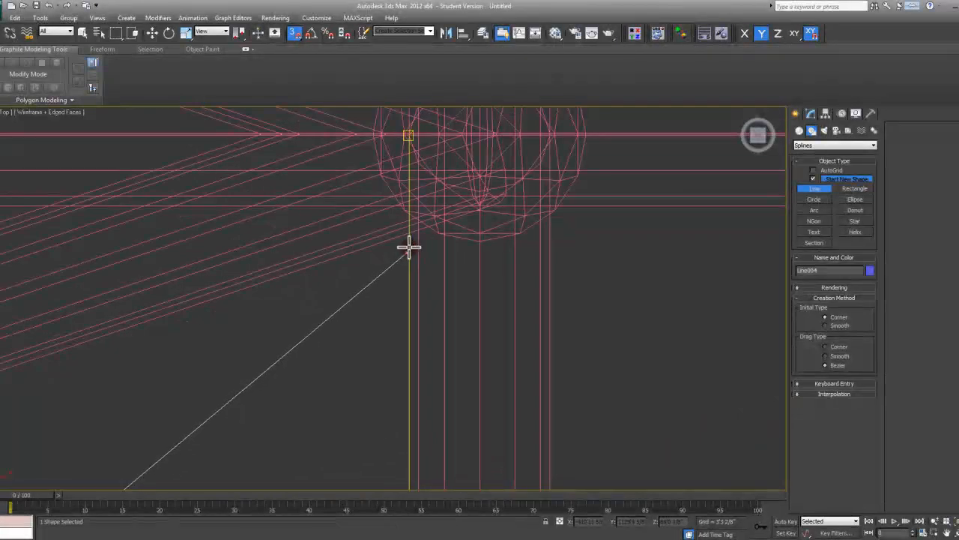
scroll(450, 236, down, 8)
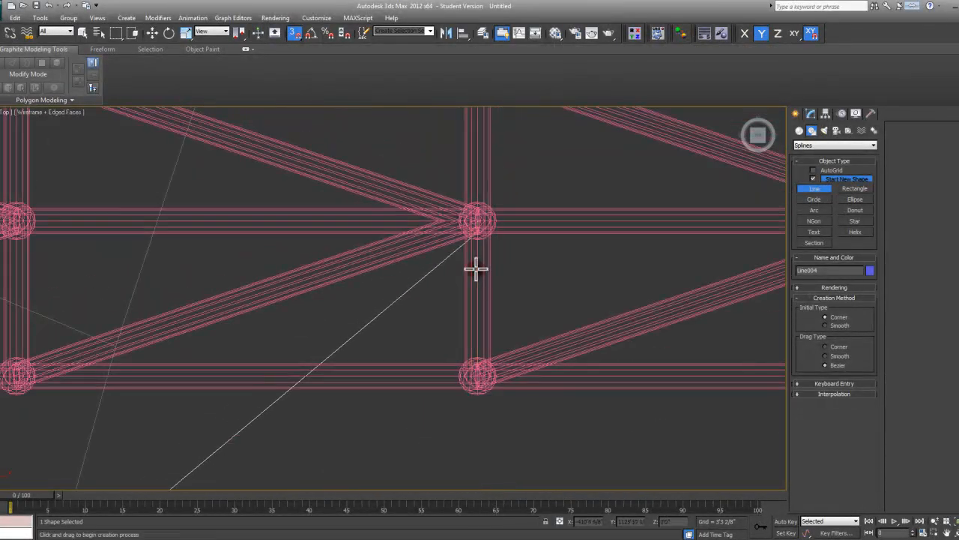
middle_drag(475, 267, 478, 274)
scroll(503, 229, down, 5)
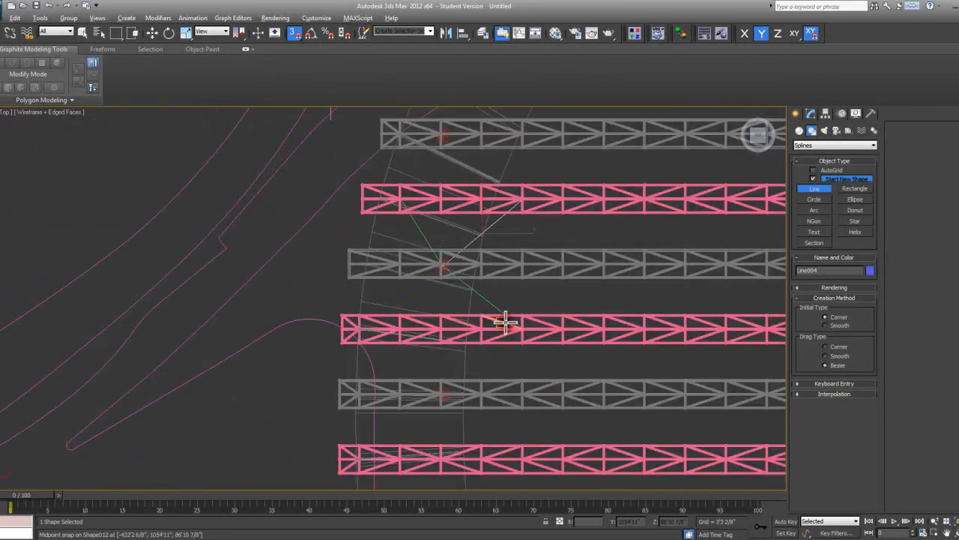
- Draw a line from the next X-shaped column's centre to the upper unfrozen truss's middle node, two bays inward
alt+middle_drag(497, 327, 428, 246)
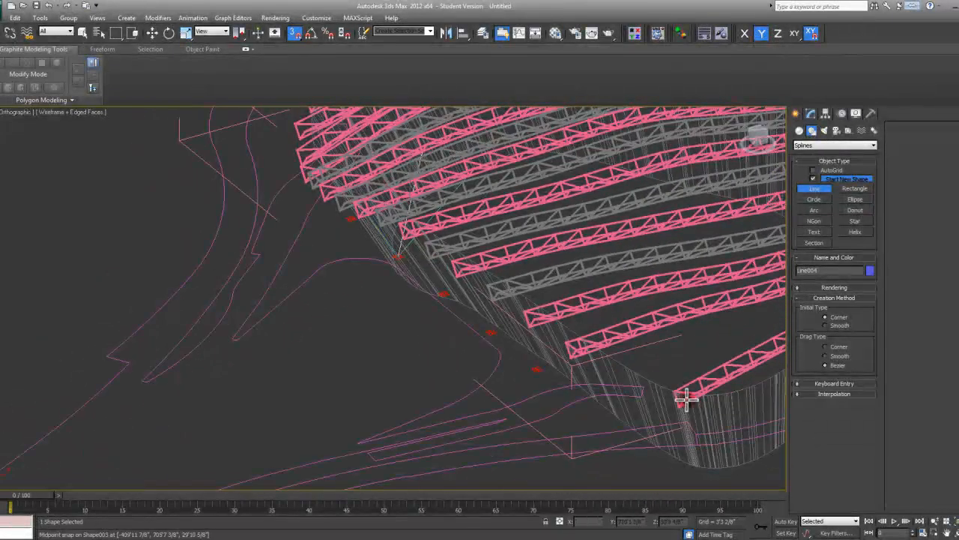
alt+middle_drag(685, 399, 723, 343)
alt+middle_drag(488, 325, 607, 293)
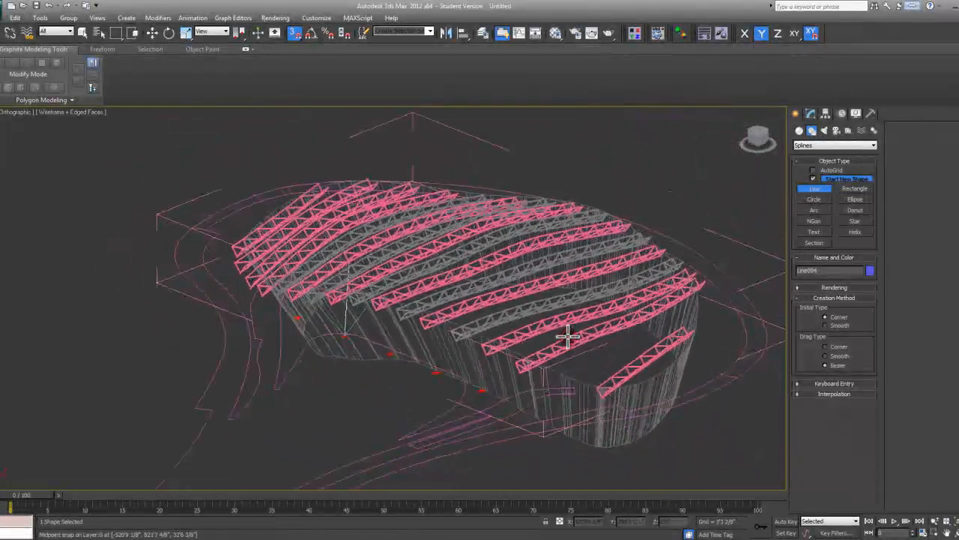
alt+middle_drag(567, 338, 563, 337)
mouse_move(492, 358)
alt+middle_down()
mouse_move(463, 338)
mouse_move(458, 364)
mouse_move(461, 292)
mouse_move(548, 294)
mouse_move(475, 336)
mouse_move(493, 355)
alt+middle_up()
key(t)
scroll(392, 300, down, 8)
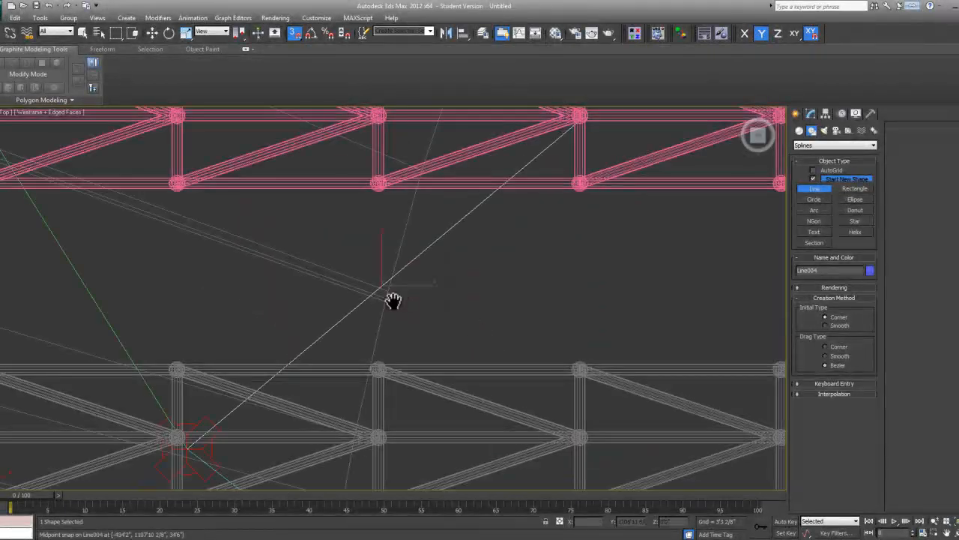
scroll(391, 304, up, 5)
scroll(390, 304, up, 5)
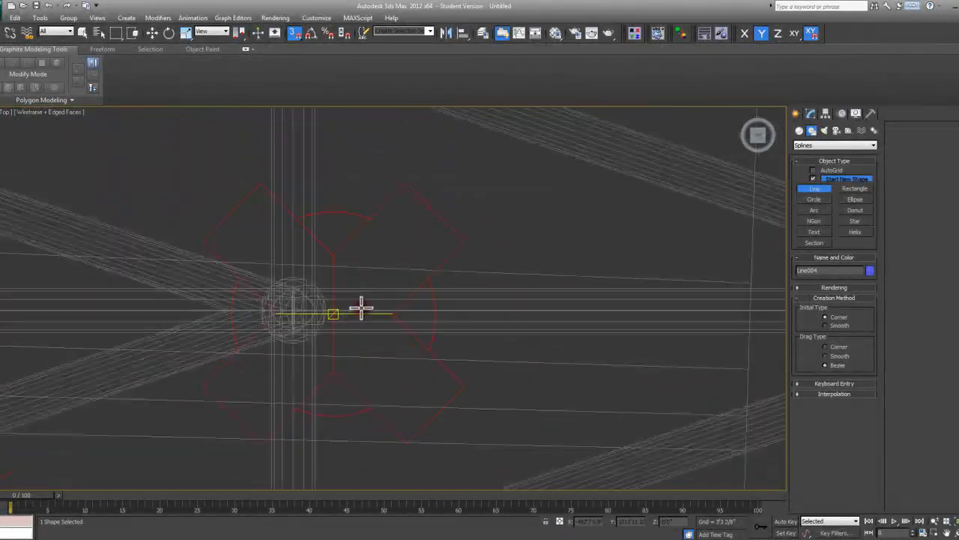
click(335, 315)
scroll(334, 368, down, 10)
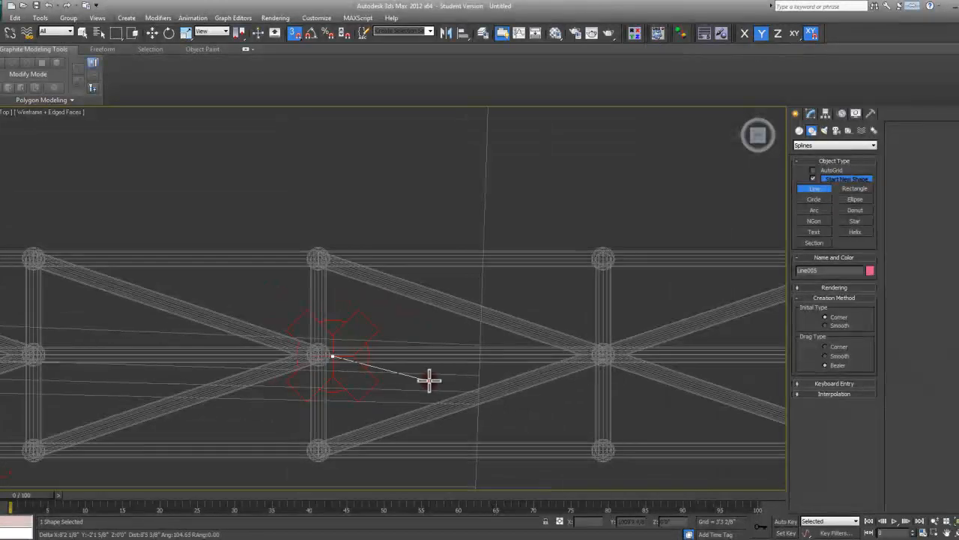
scroll(367, 334, up, 2)
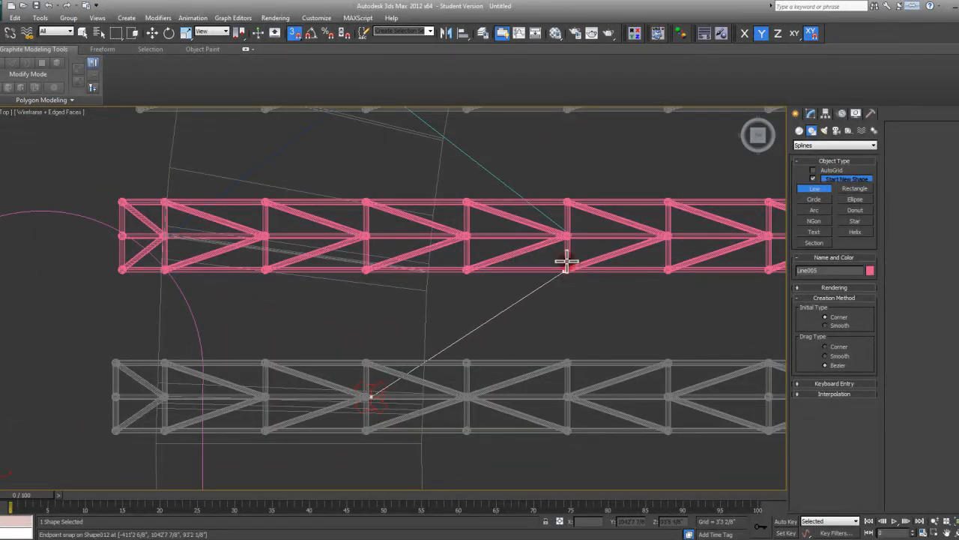
scroll(566, 262, up, 6)
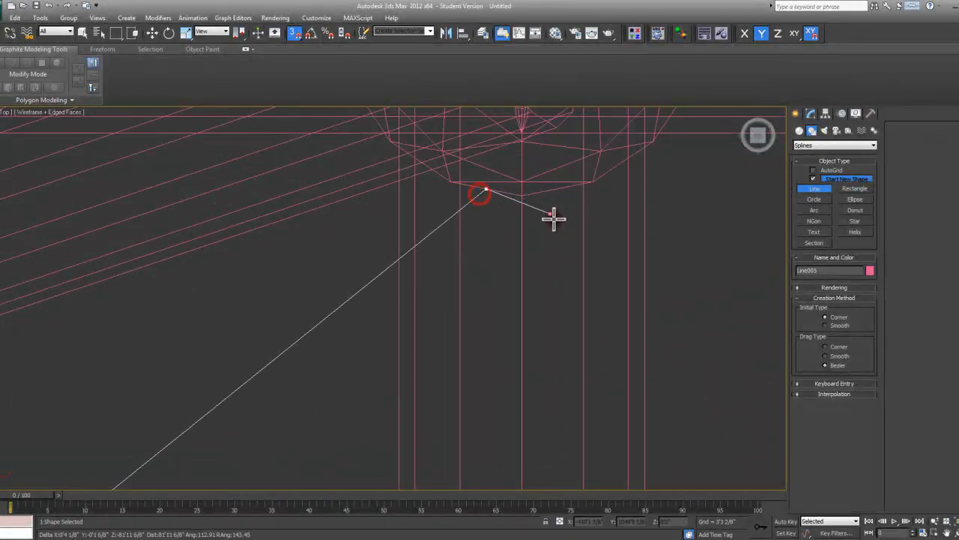
scroll(570, 214, down, 10)
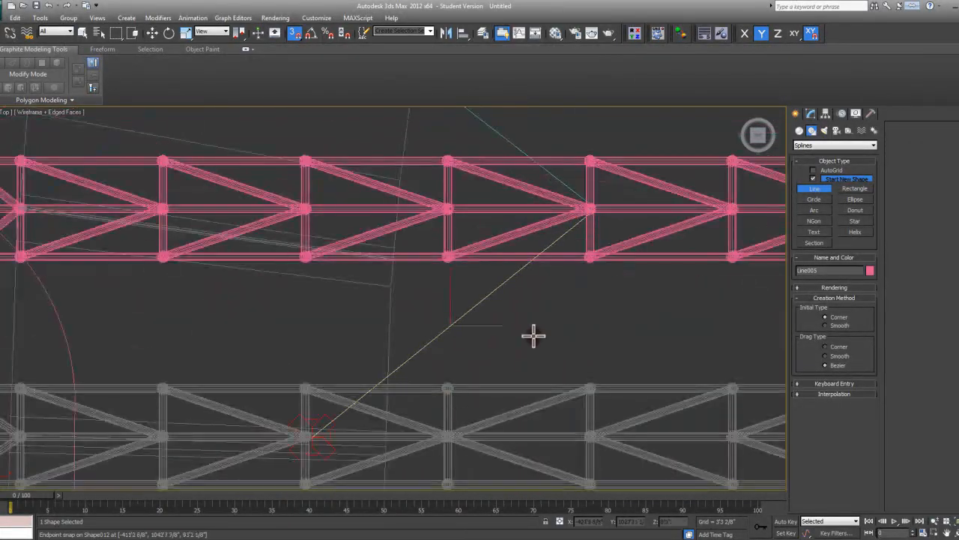
- Draw a second line from this column's centre to the upper unfrozen truss's middle node, two bays outward
scroll(443, 368, up, 6)
click(458, 362)
scroll(565, 417, down, 4)
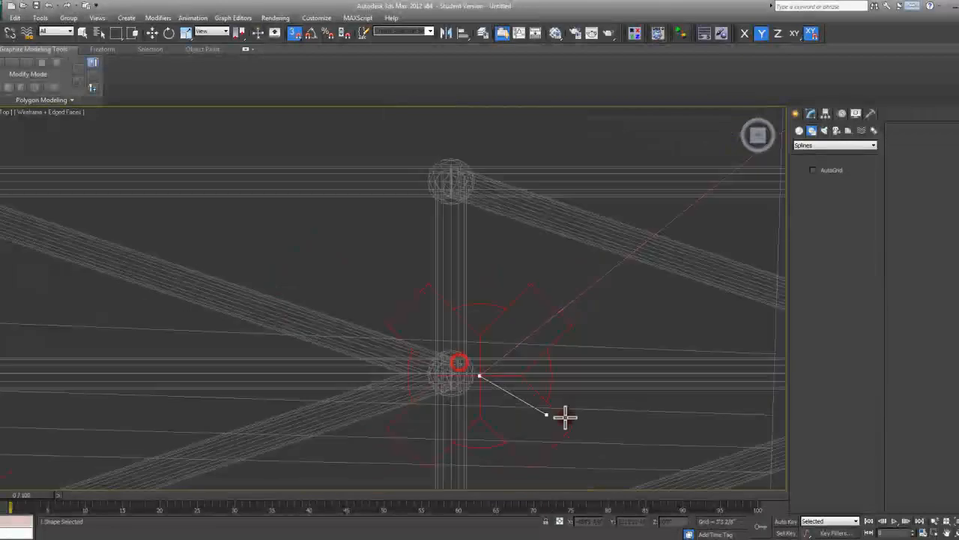
scroll(480, 315, down, 3)
scroll(432, 265, up, 5)
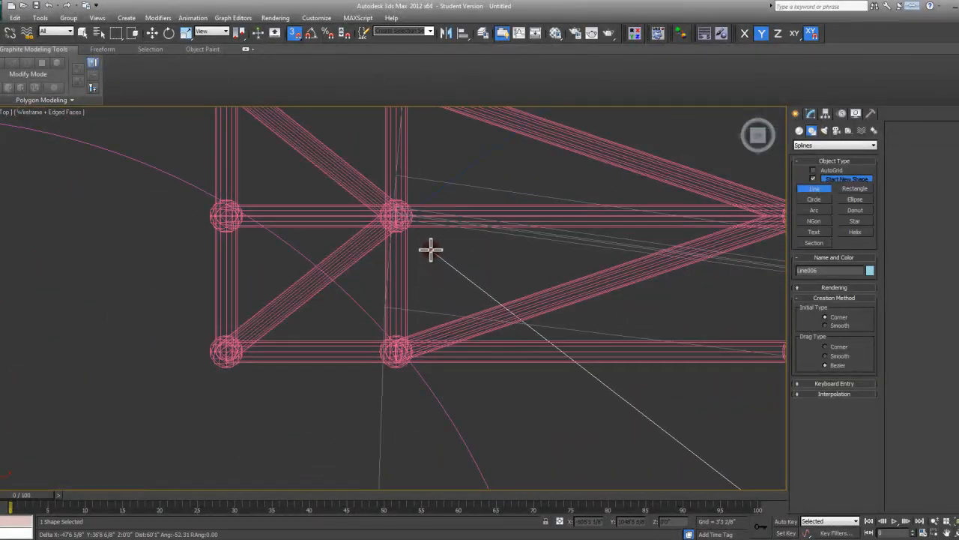
scroll(405, 232, up, 3)
scroll(364, 188, up, 3)
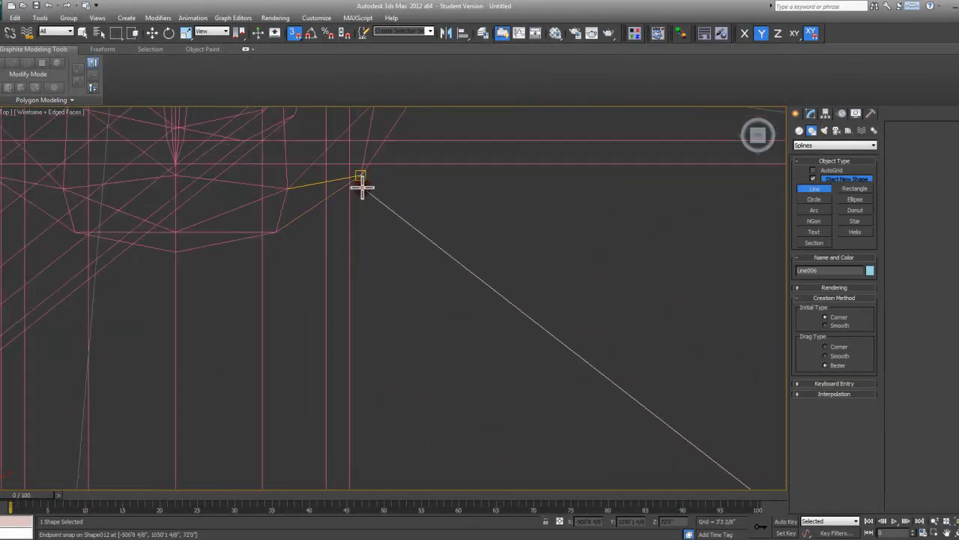
click(362, 180)
scroll(424, 210, down, 8)
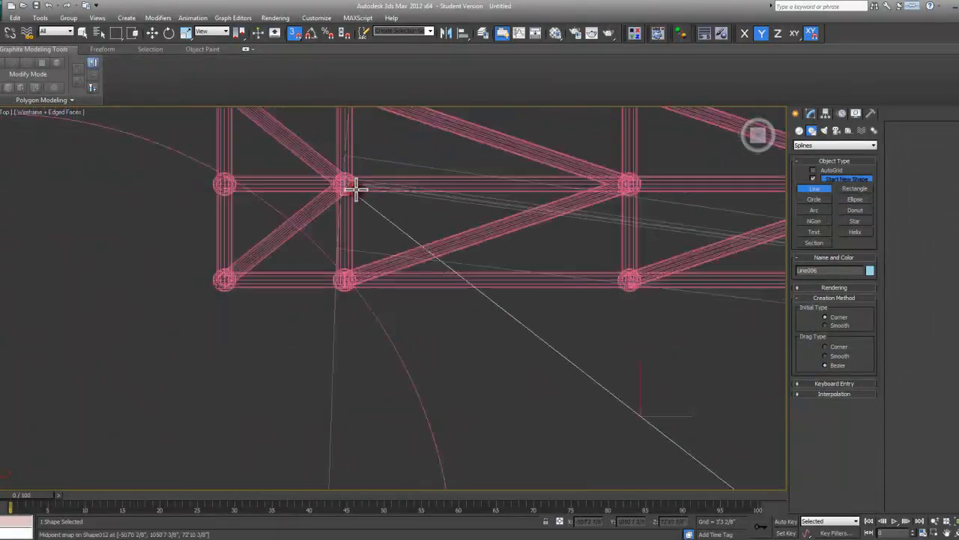
- Draw a third line from this column's centre to the lower unfrozen truss's middle node, two bays outward
scroll(473, 285, up, 8)
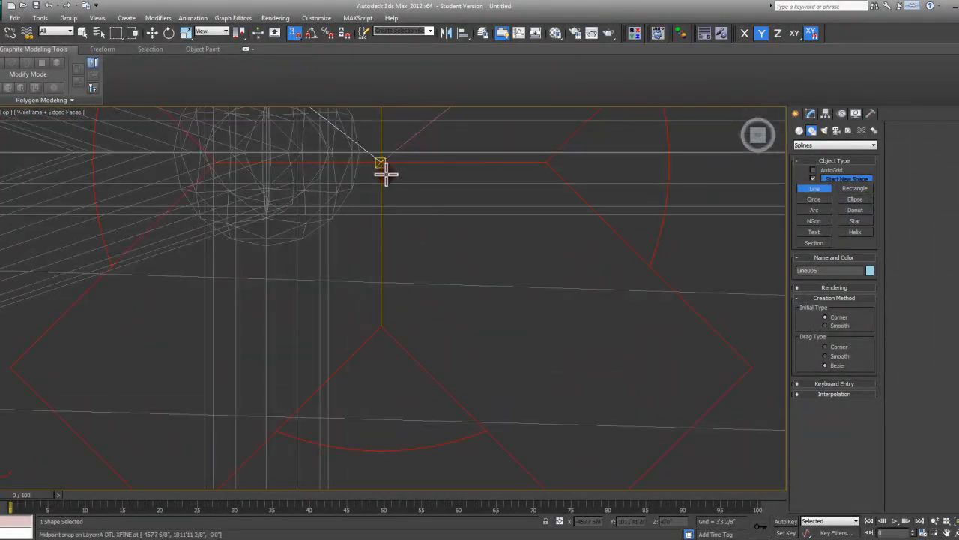
click(382, 164)
scroll(438, 191, down, 8)
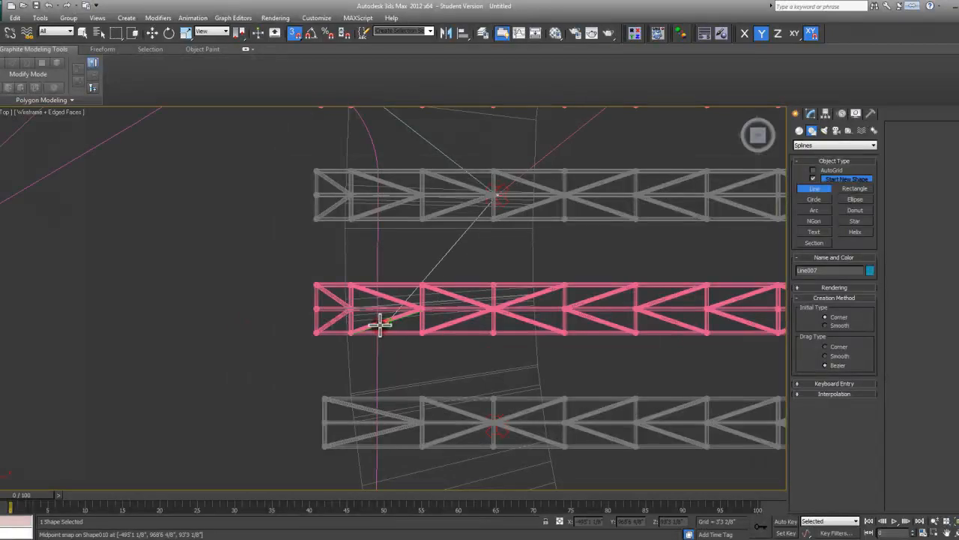
scroll(348, 311, up, 8)
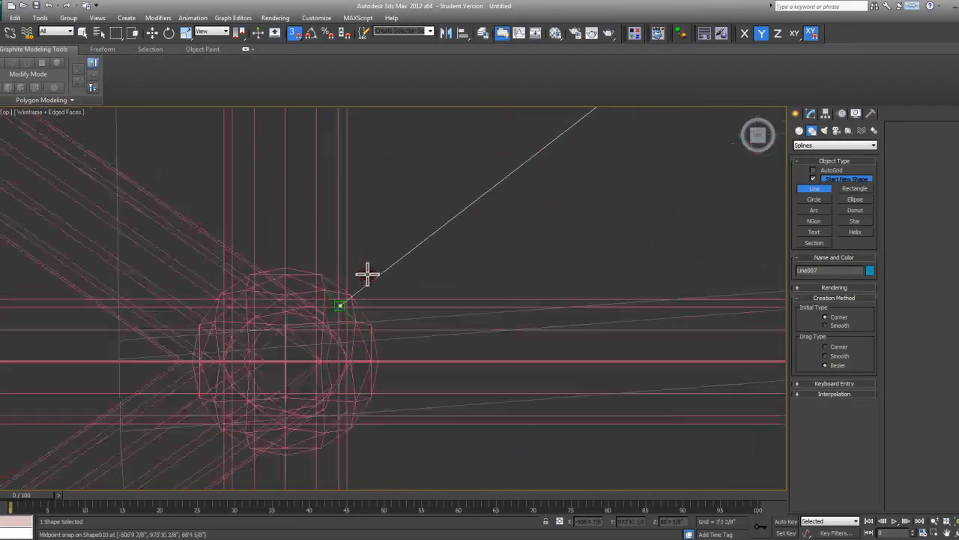
click(341, 317)
scroll(330, 307, down, 5)
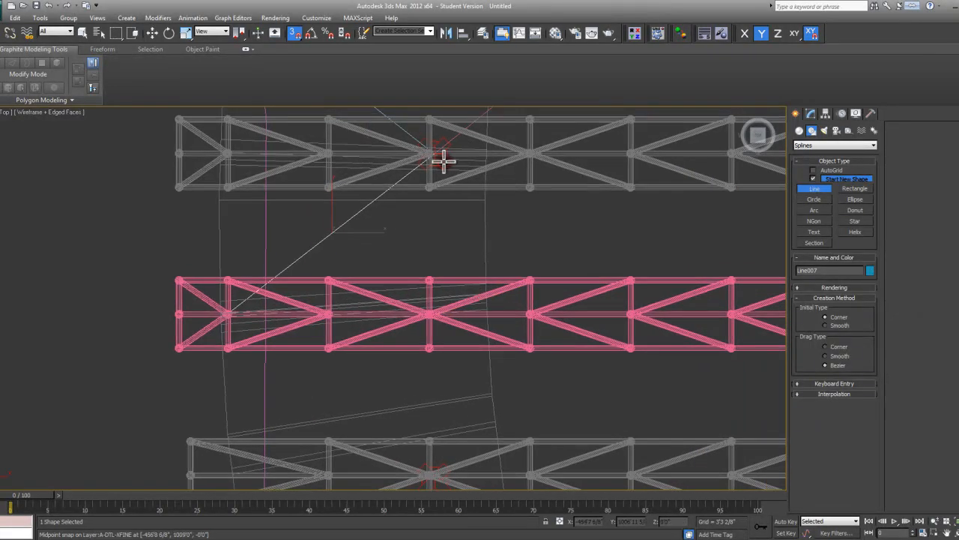
- Draw a fourth line from this column's centre to the lower unfrozen truss's middle node, two bays inward
scroll(439, 158, up, 7)
click(395, 314)
scroll(350, 227, down, 8)
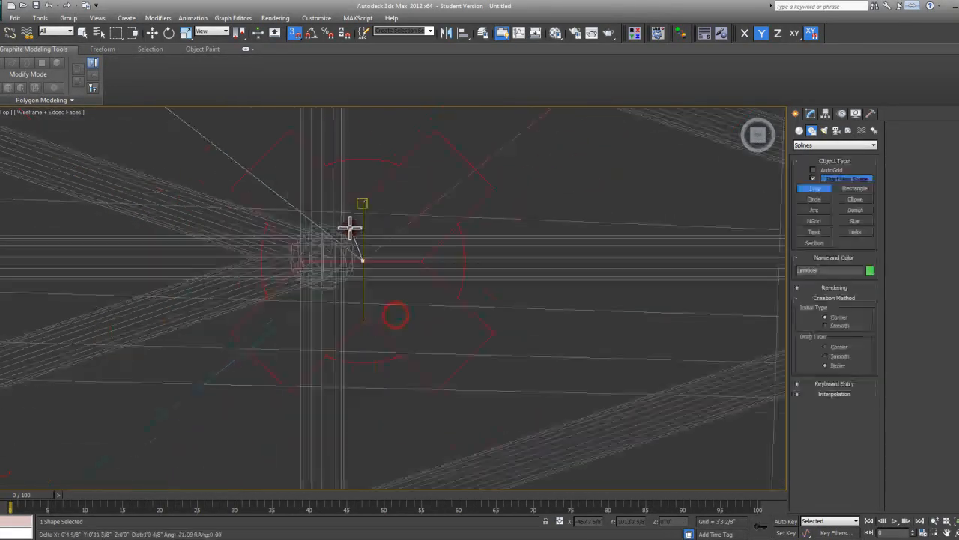
scroll(540, 381, up, 8)
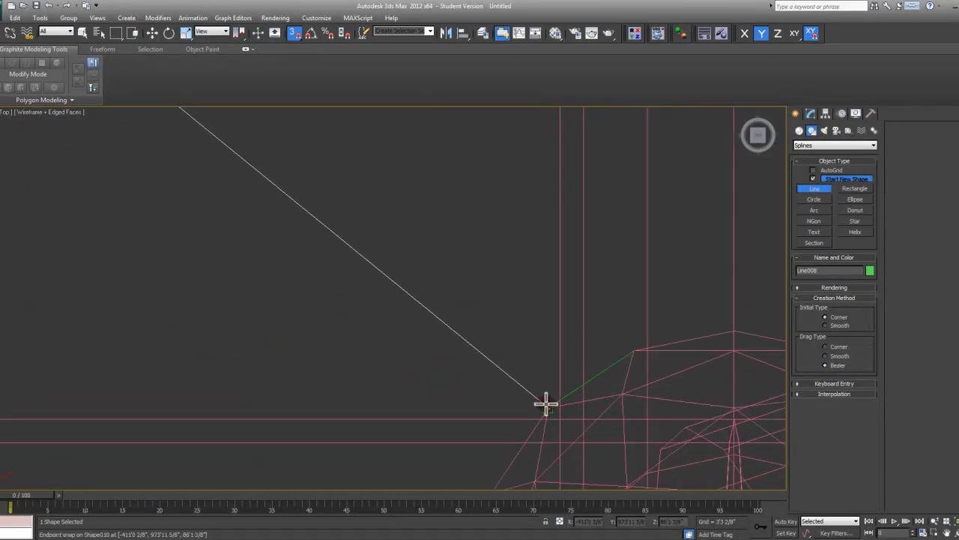
scroll(561, 377, down, 7)
right_click(544, 336)
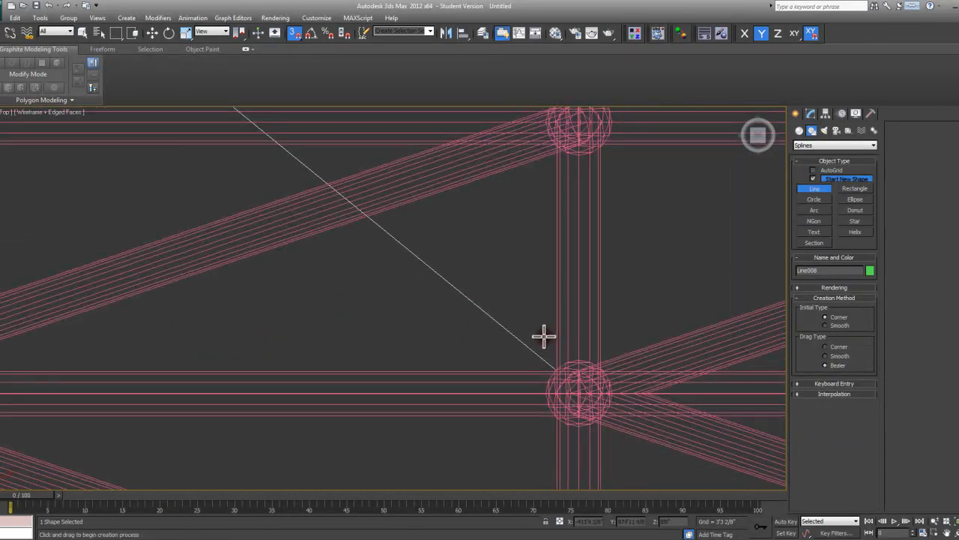
- Examine in an angled view how the new branch lines run from the columns to the roof trusses
scroll(634, 385, down, 10)
middle_drag(457, 317, 515, 349)
middle_drag(519, 301, 567, 343)
scroll(537, 334, down, 5)
middle_drag(526, 275, 508, 356)
scroll(459, 274, down, 2)
middle_drag(492, 305, 422, 255)
scroll(422, 255, down, 2)
alt+middle_drag(428, 295, 403, 252)
- Turn off snapping, end line drawing and leave only the X-shaped column outlines and the branch lines visible
key(s)
scroll(397, 296, up, 3)
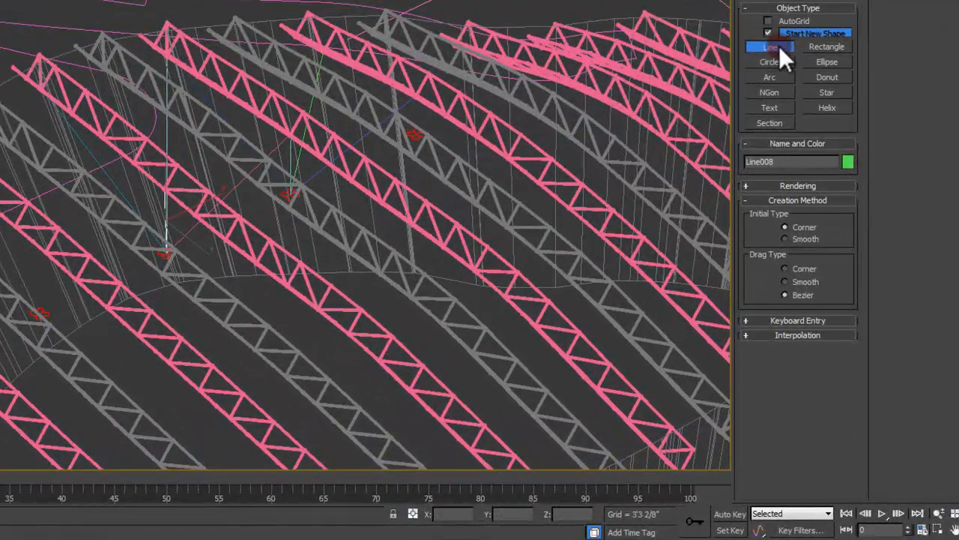
click(814, 187)
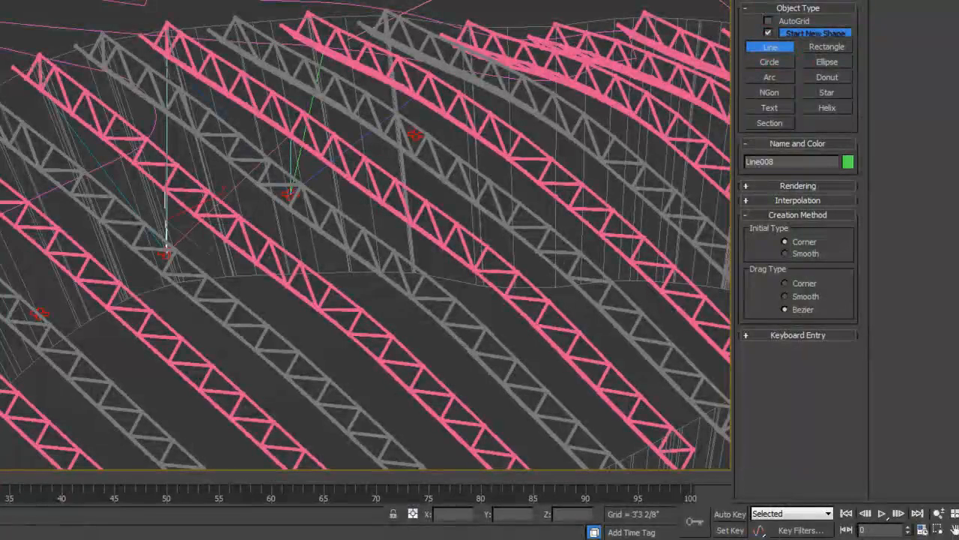
middle_drag(172, 269, 245, 254)
click(245, 253)
mouse_move(125, 254)
middle_down()
mouse_move(310, 231)
mouse_move(113, 207)
mouse_move(80, 217)
middle_up()
scroll(105, 187, up, 2)
middle_drag(142, 163, 218, 204)
scroll(159, 213, up, 2)
scroll(214, 138, down, 2)
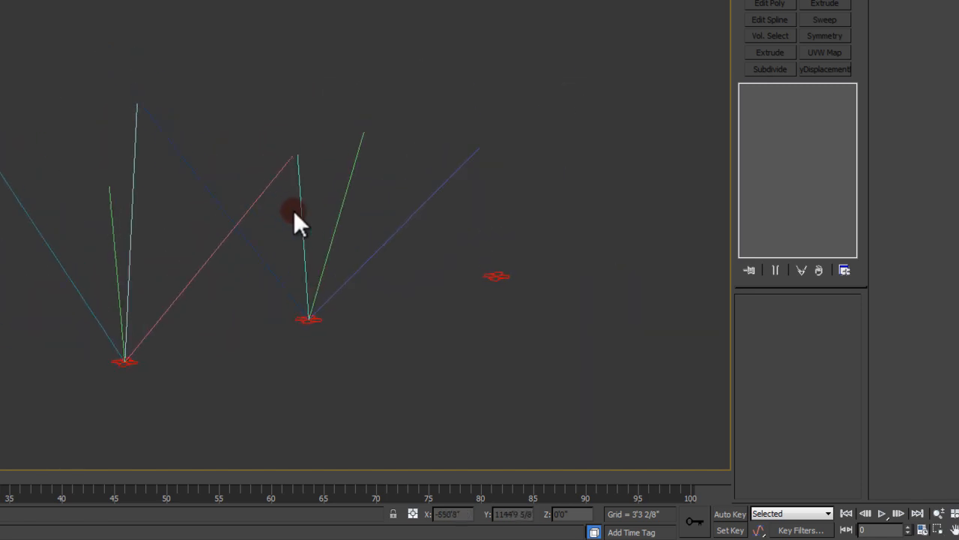
- Attach the other branch lines of both columns to one selected branch line so they form a single shape
click(303, 215)
middle_drag(282, 259, 454, 223)
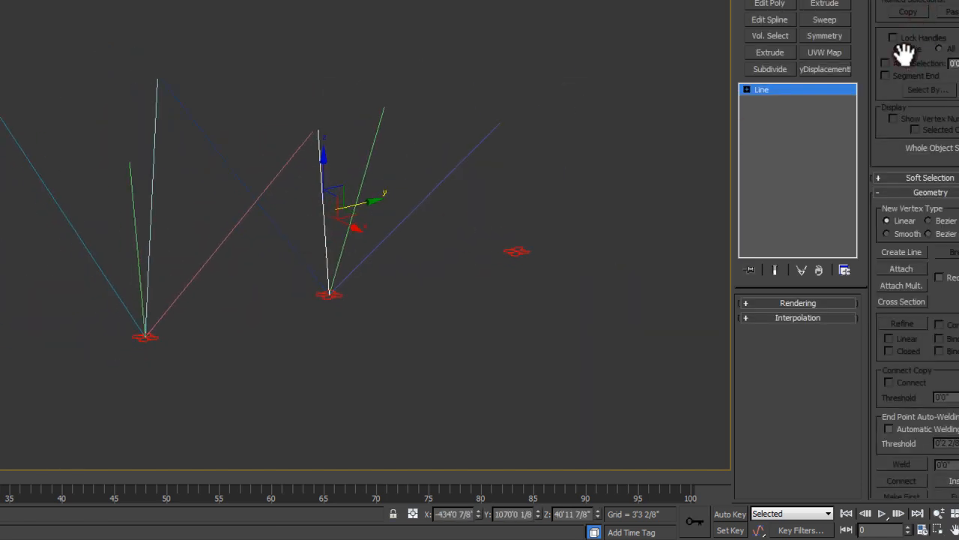
click(909, 270)
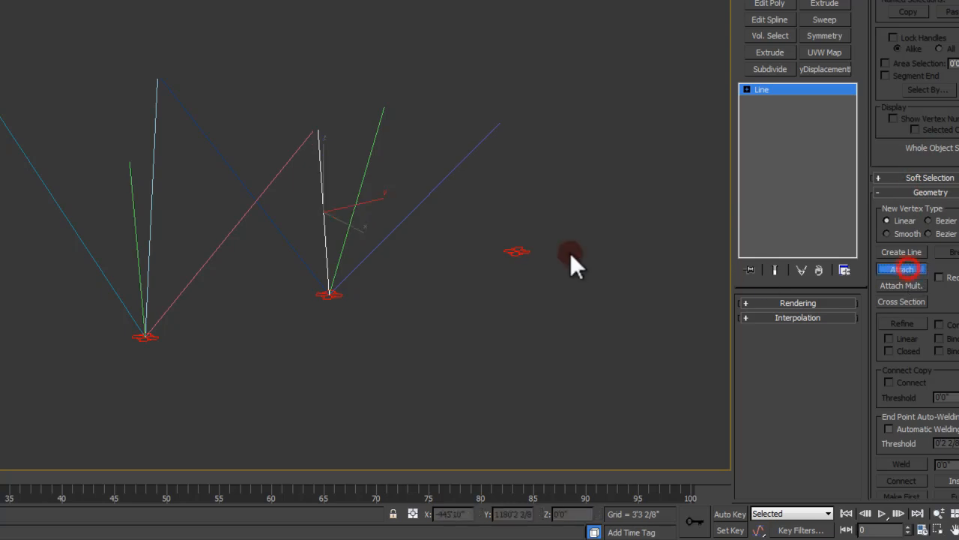
click(419, 205)
click(359, 187)
click(276, 225)
click(234, 225)
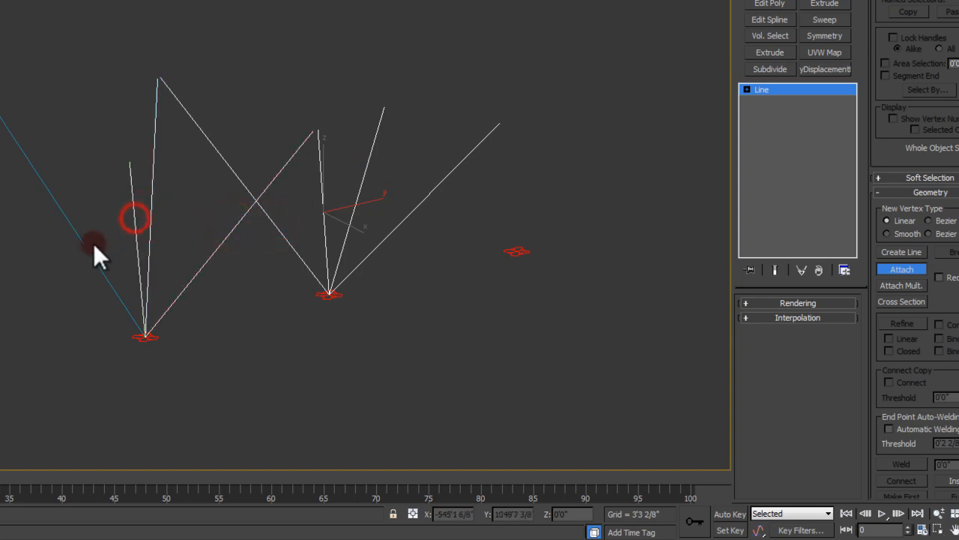
click(903, 286)
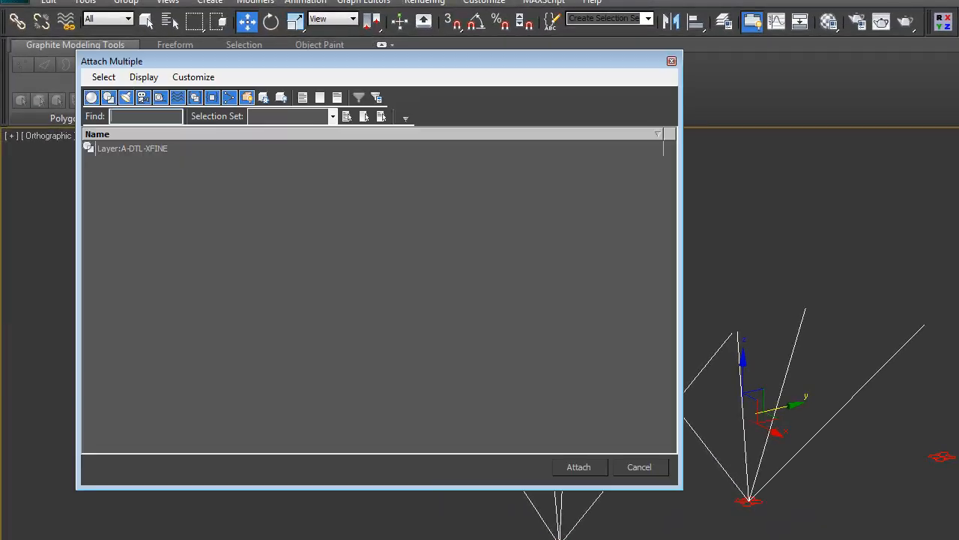
click(183, 230)
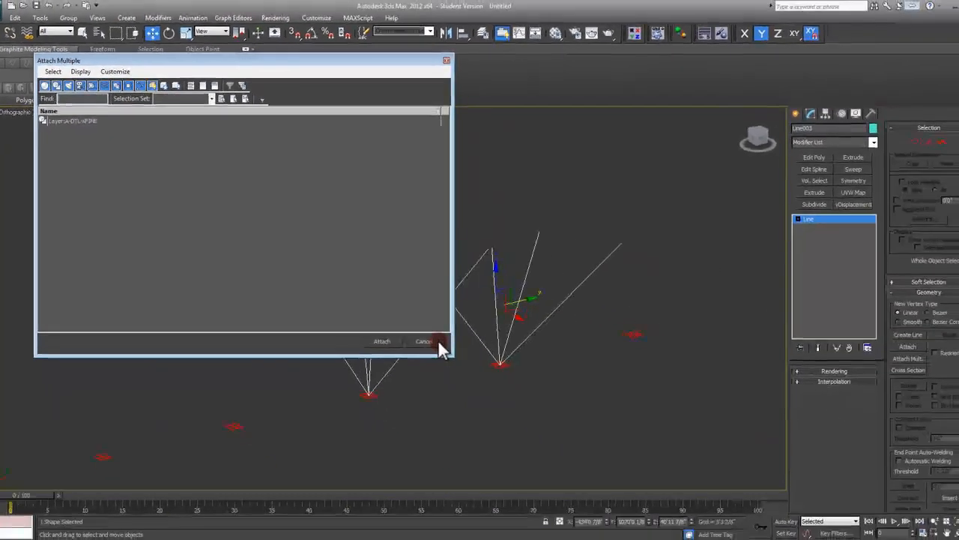
click(653, 467)
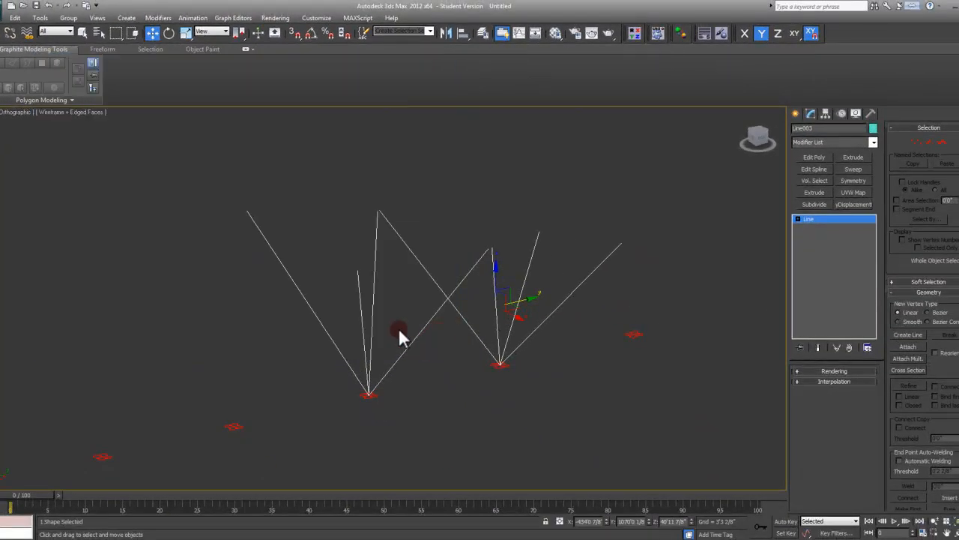
- Switch the combined branch-line shape to spline editing and select all of its splines
click(506, 366)
click(602, 391)
alt+middle_drag(565, 367, 476, 287)
click(488, 294)
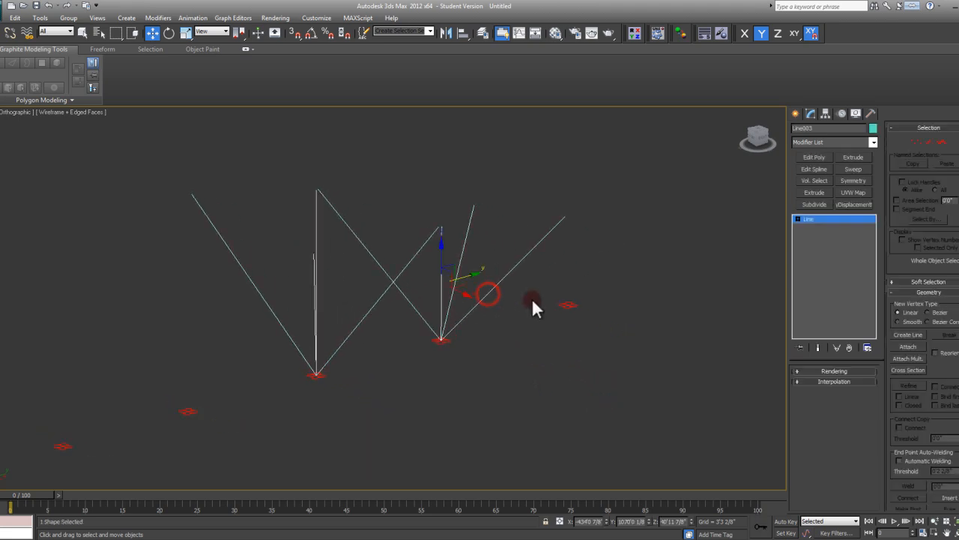
alt+middle_drag(532, 298, 543, 300)
click(942, 141)
drag(608, 267, 177, 208)
middle_drag(516, 289, 518, 275)
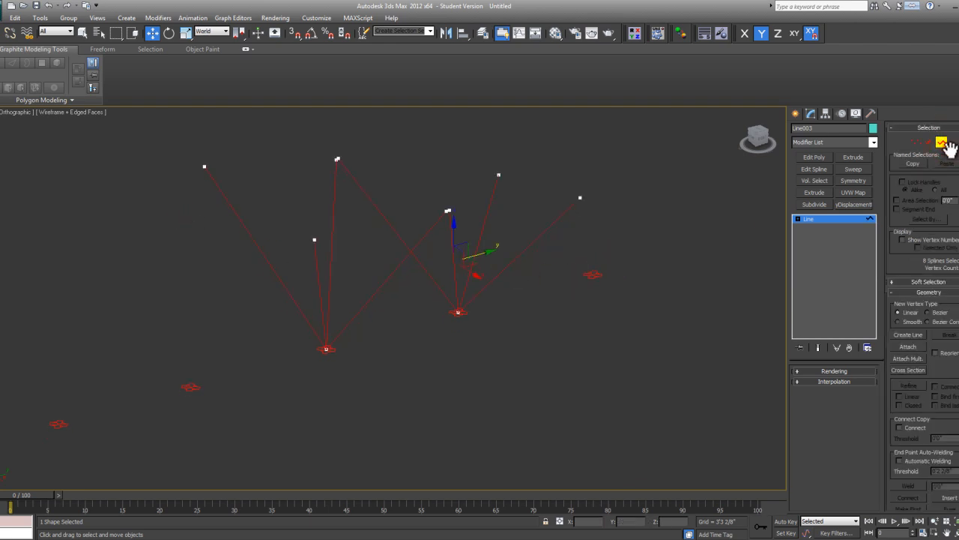
- Select only the combined shape's branch spline that runs closest to the neighbouring column without branches
scroll(954, 205, down, 5)
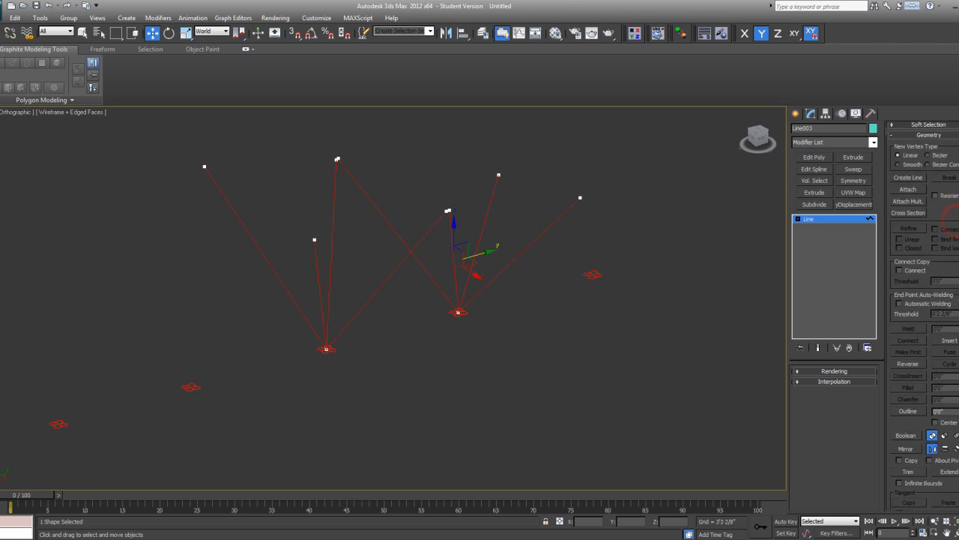
scroll(937, 354, down, 4)
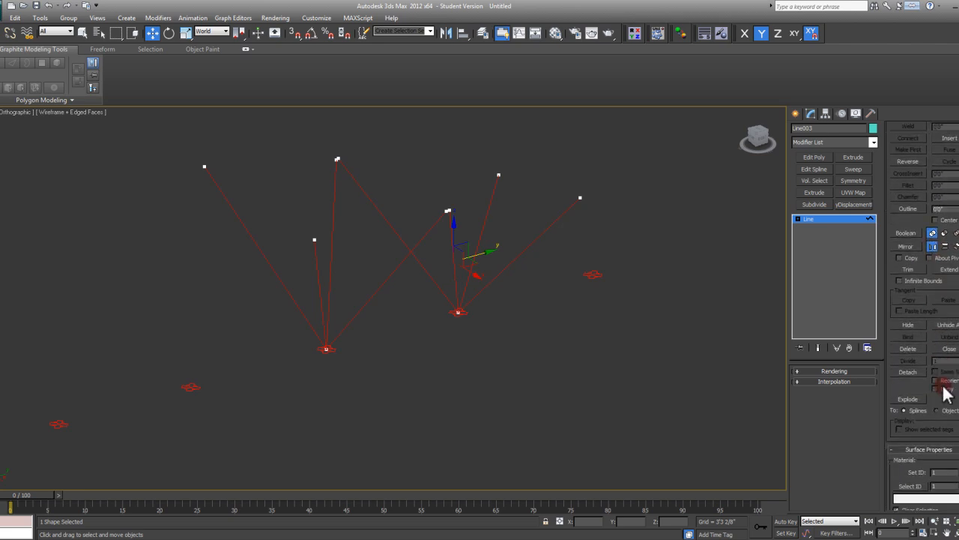
click(574, 269)
click(536, 228)
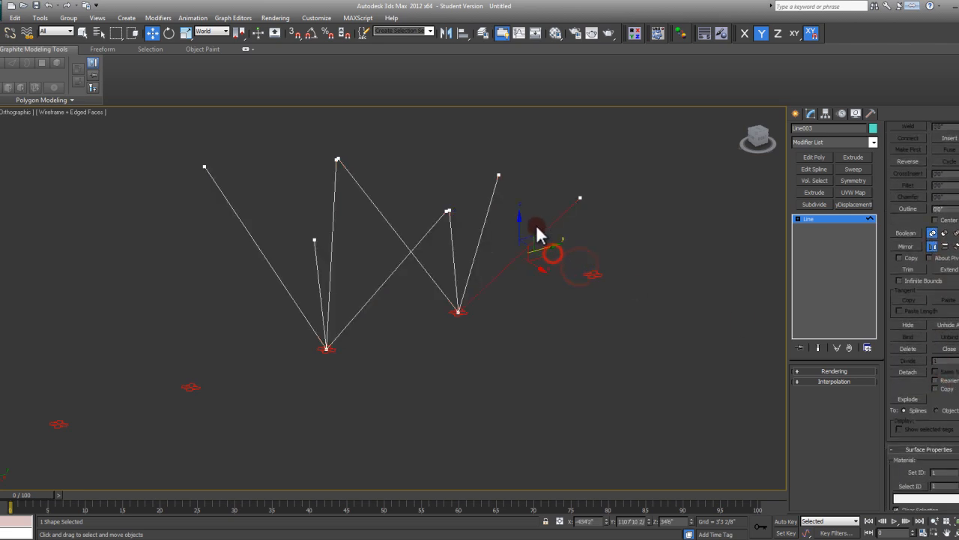
mouse_move(709, 333)
alt+middle_down()
mouse_move(713, 347)
mouse_move(738, 351)
alt+middle_up()
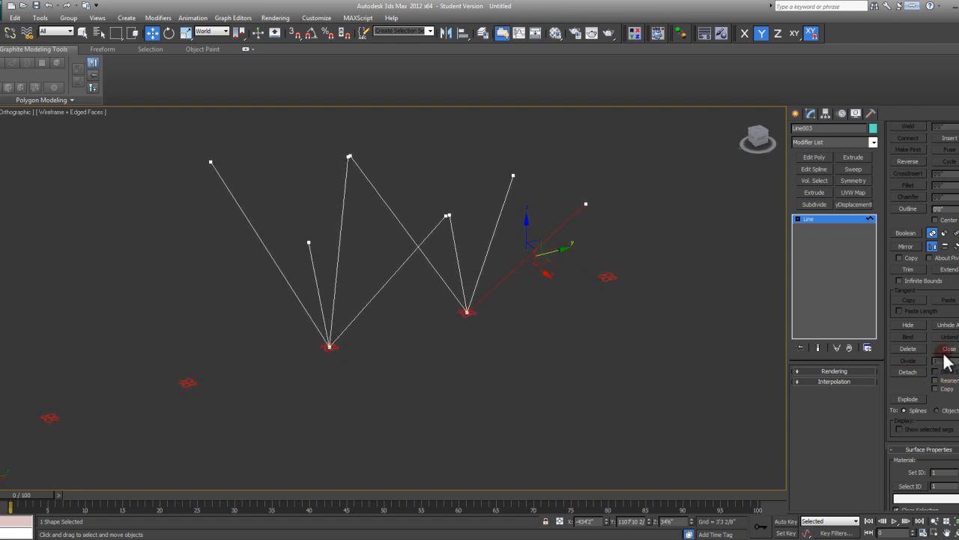
scroll(955, 211, up, 10)
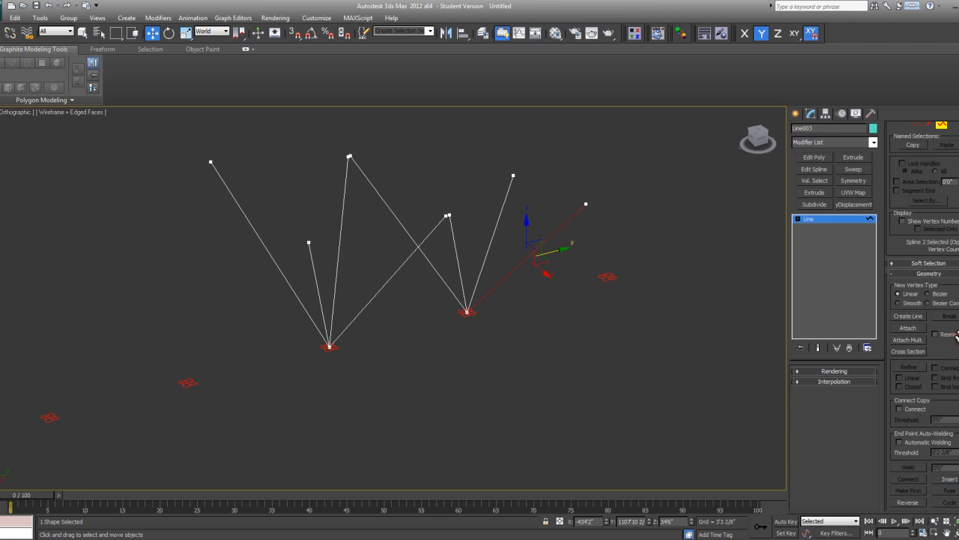
- Try an Edit Spline modifier on the combined branch-line shape and select all of its lines
scroll(954, 315, down, 3)
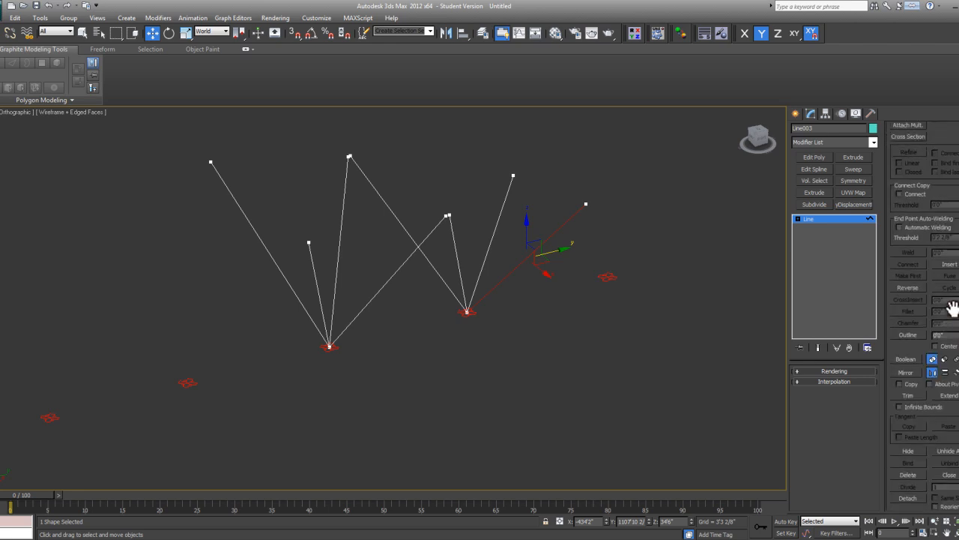
scroll(952, 298, up, 3)
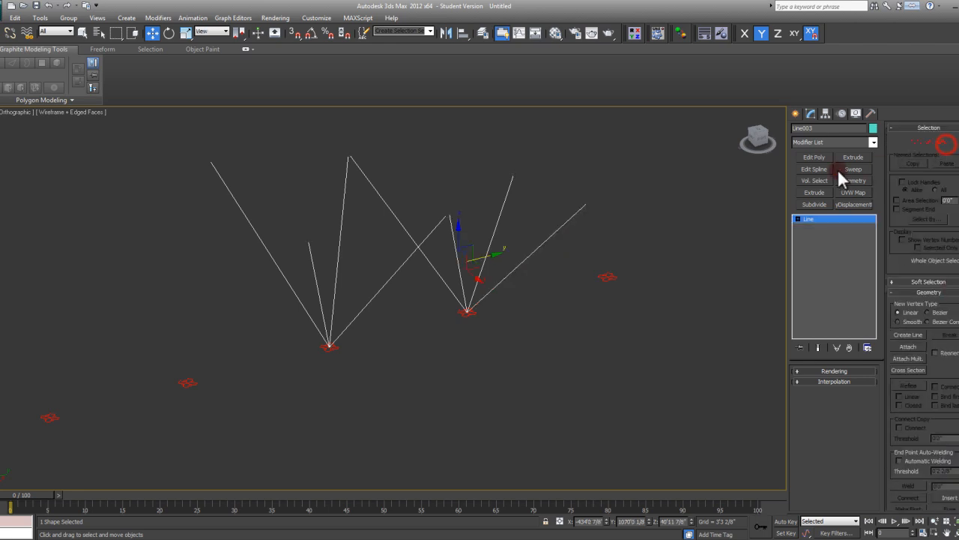
click(815, 168)
click(850, 384)
drag(599, 346, 300, 289)
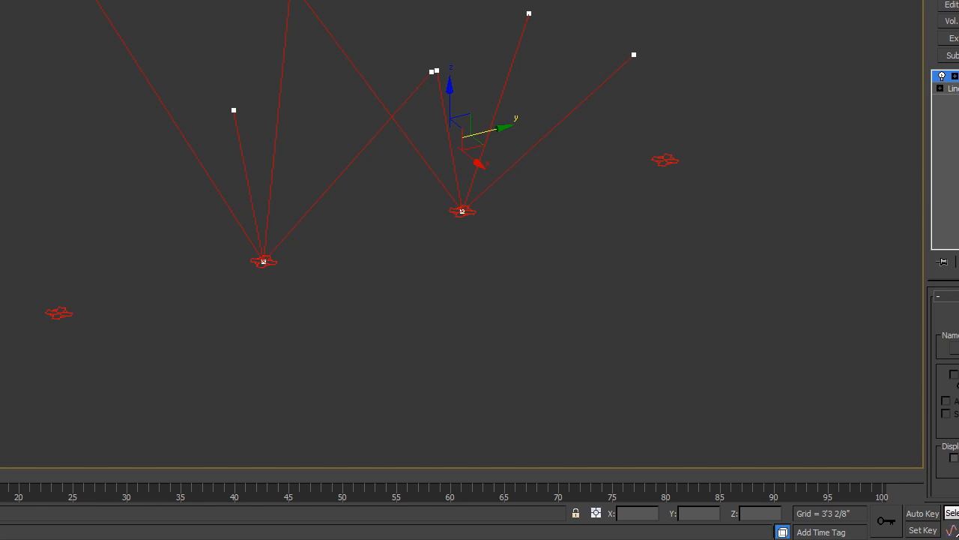
drag(937, 305, 936, 299)
middle_drag(591, 215, 594, 222)
key(ctrl+z)
key(ctrl+z)
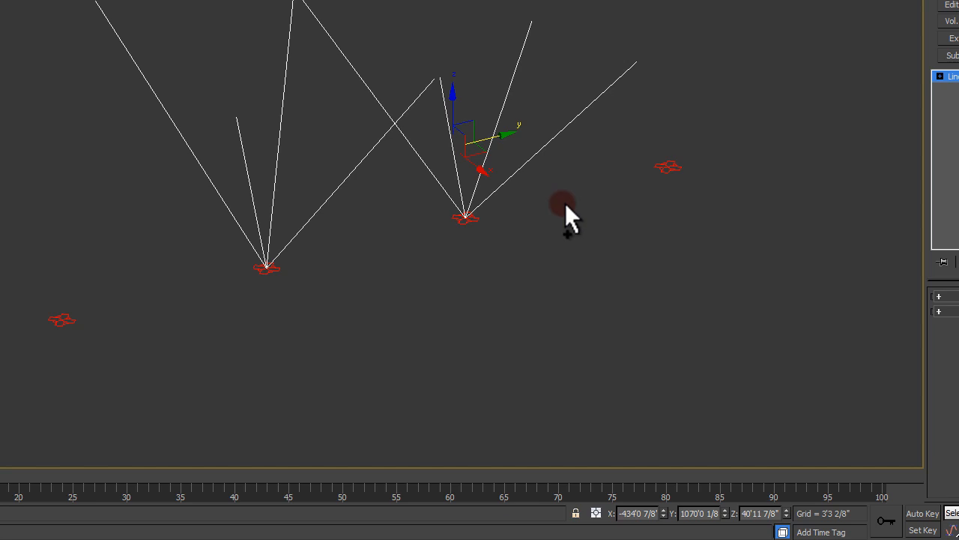
- Undo the attaching of the branch lines so that each is a separate line
key(ctrl+z)
key(ctrl+z)
key(ctrl+z)
key(ctrl+z)
key(ctrl+z)
key(ctrl+z)
key(ctrl+z)
key(ctrl+z)
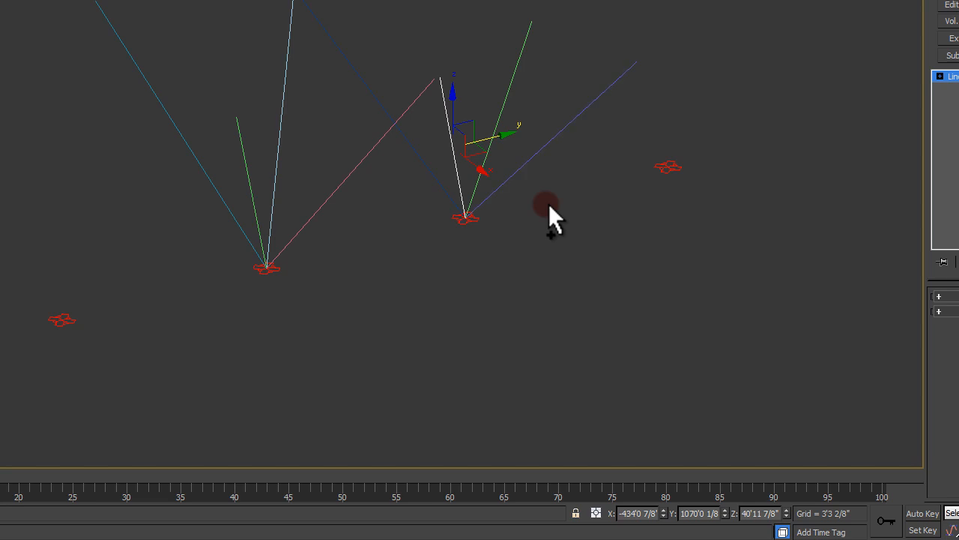
- Select one branch line at spline level and examine the geometry options offered for it
click(548, 204)
click(458, 168)
click(568, 255)
drag(397, 134, 396, 134)
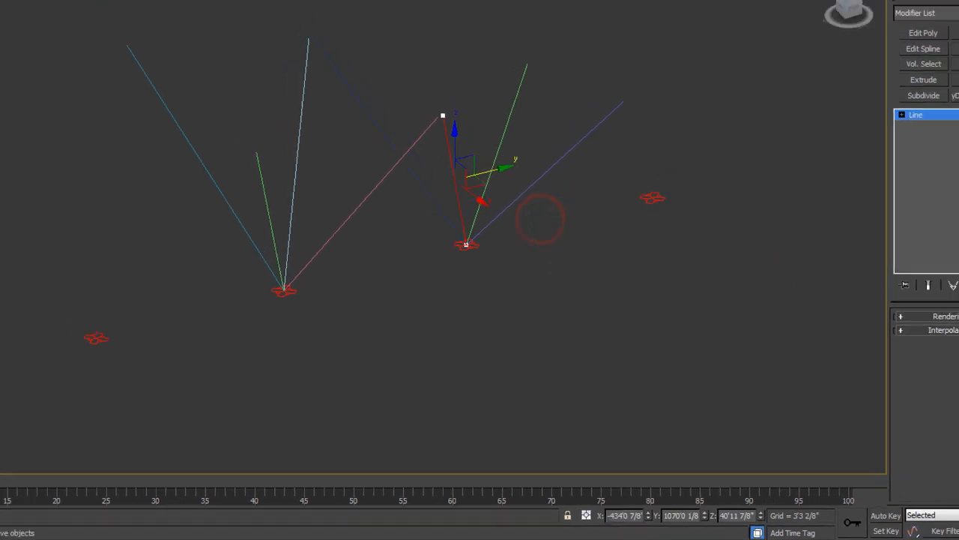
scroll(949, 372, down, 6)
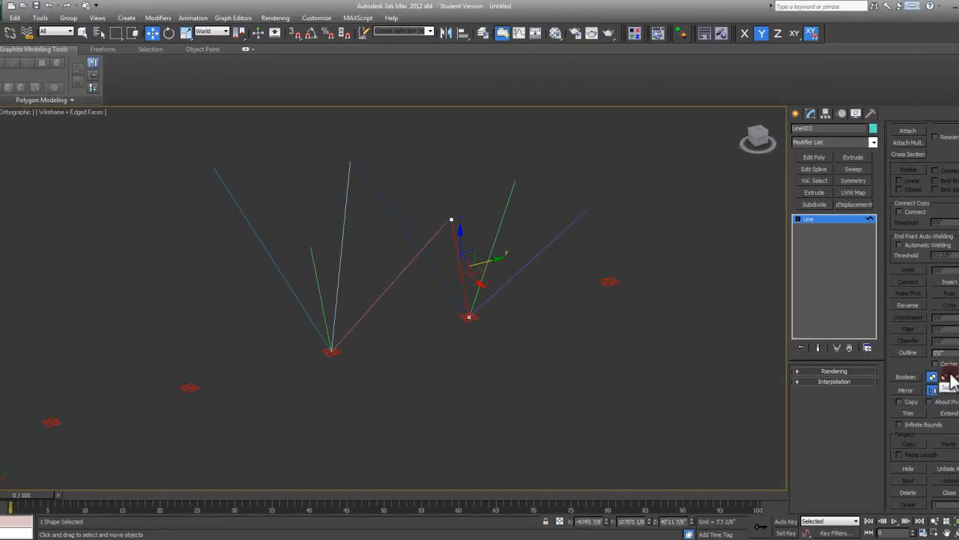
scroll(949, 380, down, 4)
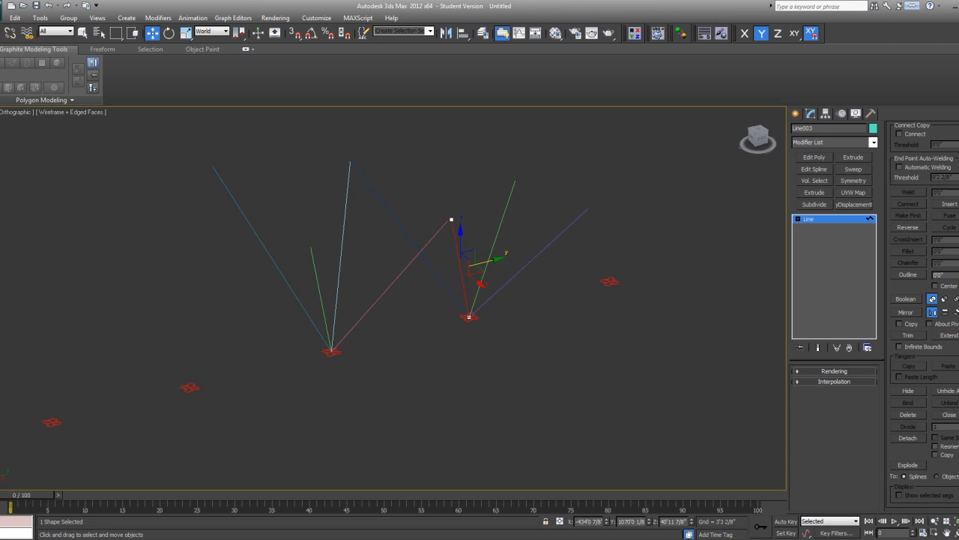
scroll(923, 315, down, 4)
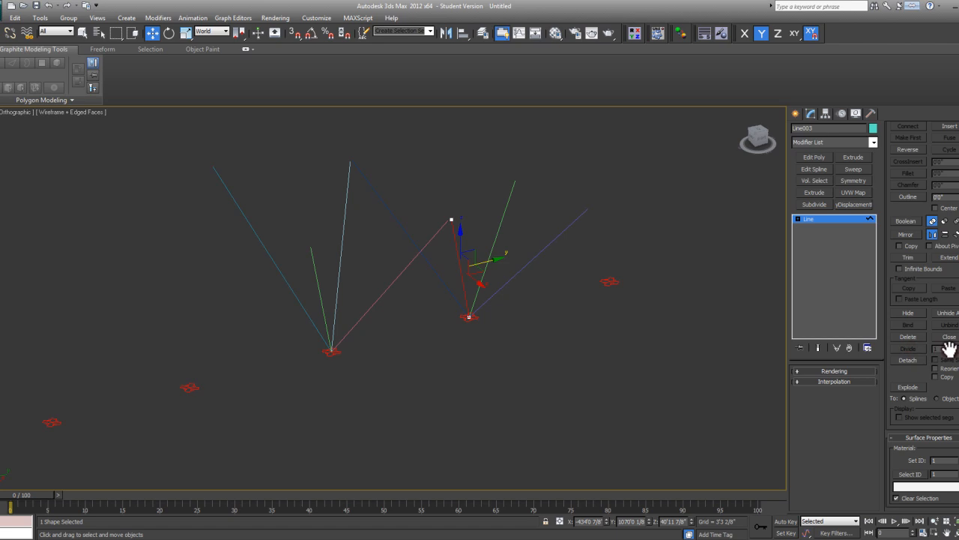
drag(957, 380, 955, 389)
scroll(957, 407, up, 15)
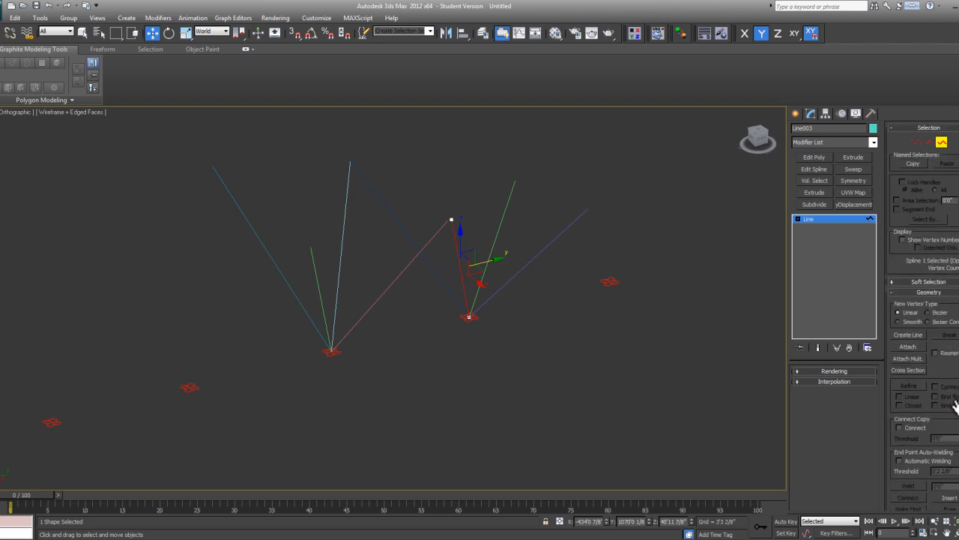
- Hide the roof geometry, then select the grouped branch lines and ungroup them
alt+middle_drag(628, 325, 571, 321)
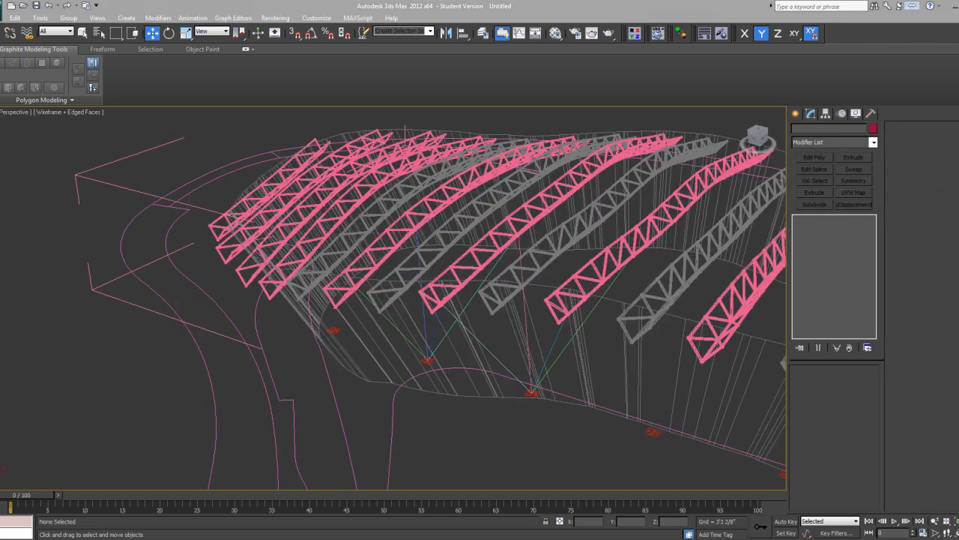
alt+middle_drag(625, 292, 388, 266)
key(shift+g)
click(370, 267)
key(z)
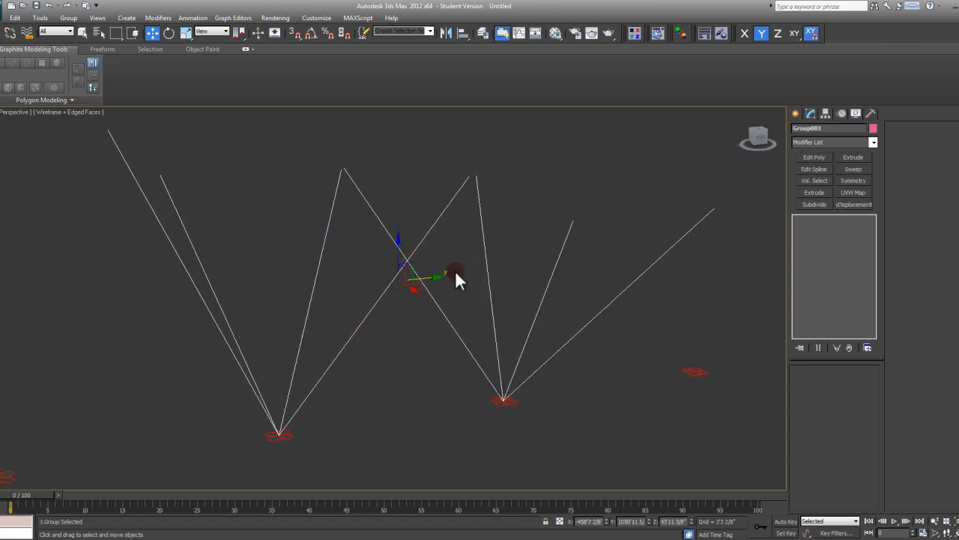
click(68, 17)
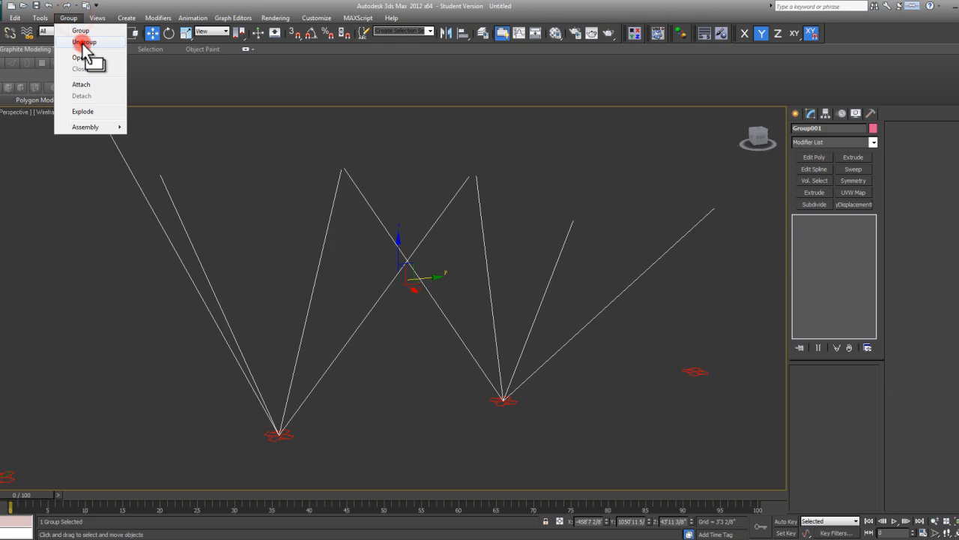
click(79, 39)
- Select the outermost branch line and compare its segment-level and spline-level options before returning to object level
click(632, 377)
click(581, 307)
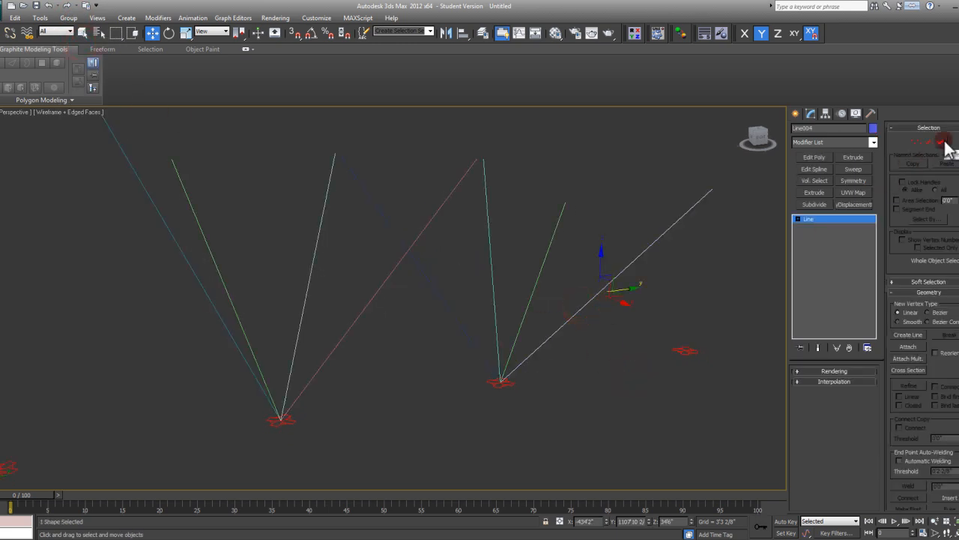
click(929, 141)
drag(700, 267, 627, 225)
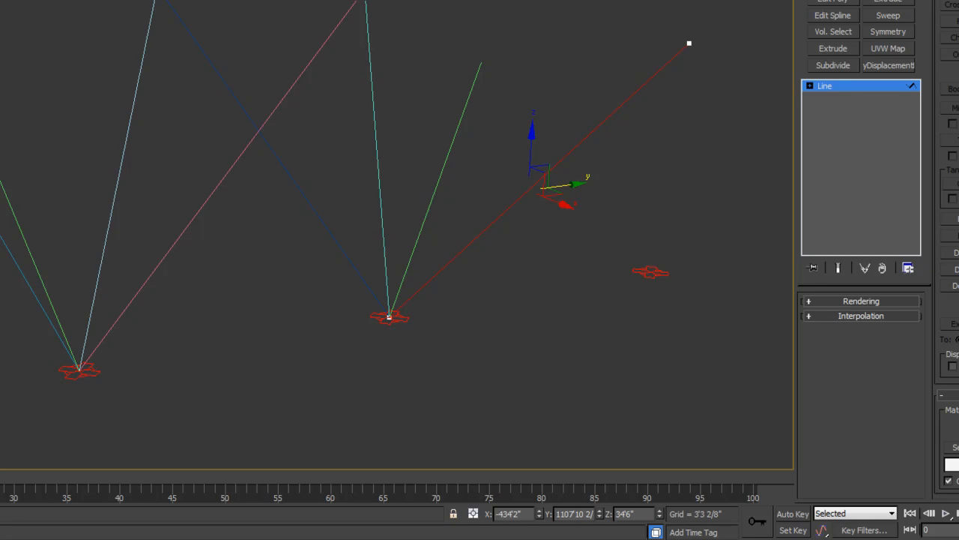
click(825, 84)
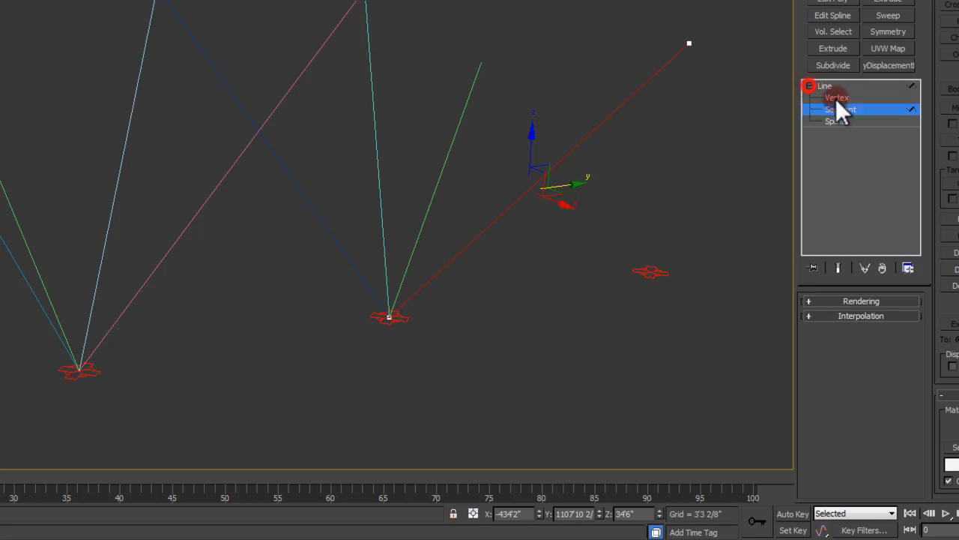
click(853, 120)
click(670, 164)
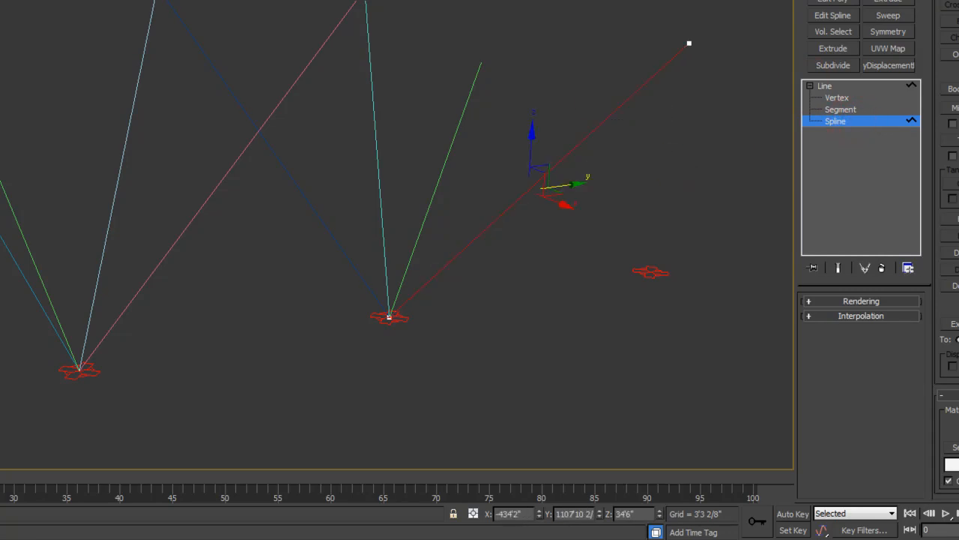
click(847, 109)
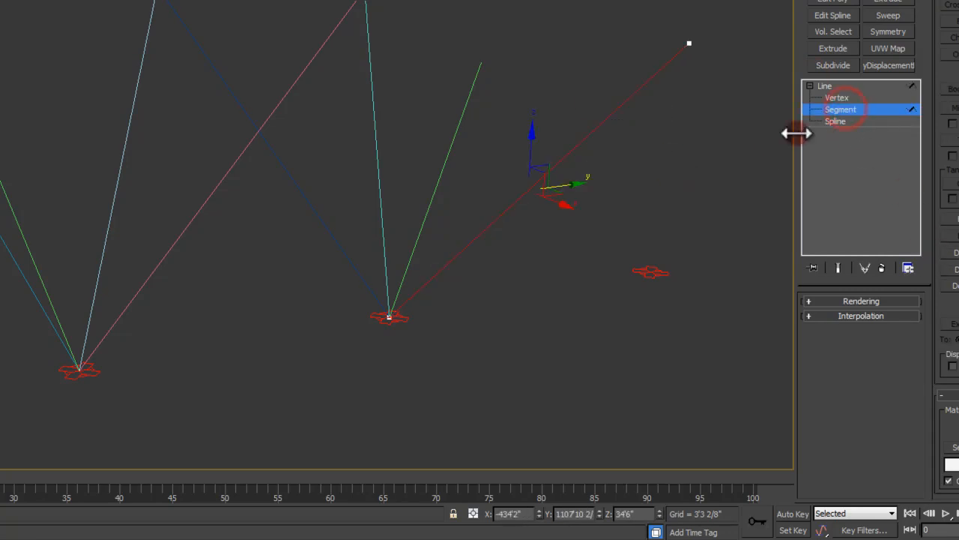
click(868, 110)
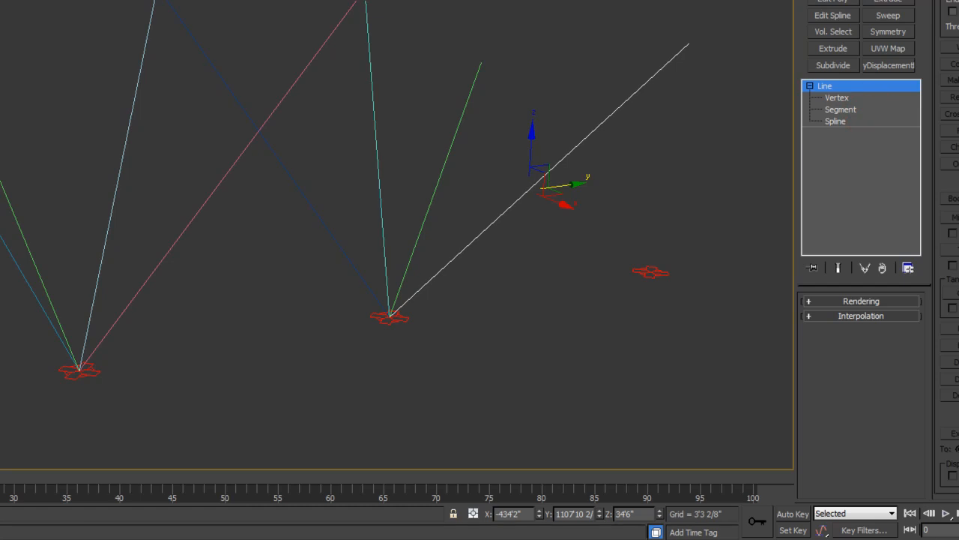
- Attach the seven other branch lines of both columns to the selected outermost line
scroll(950, 270, up, 8)
click(951, 268)
click(428, 210)
click(385, 225)
click(335, 241)
click(198, 217)
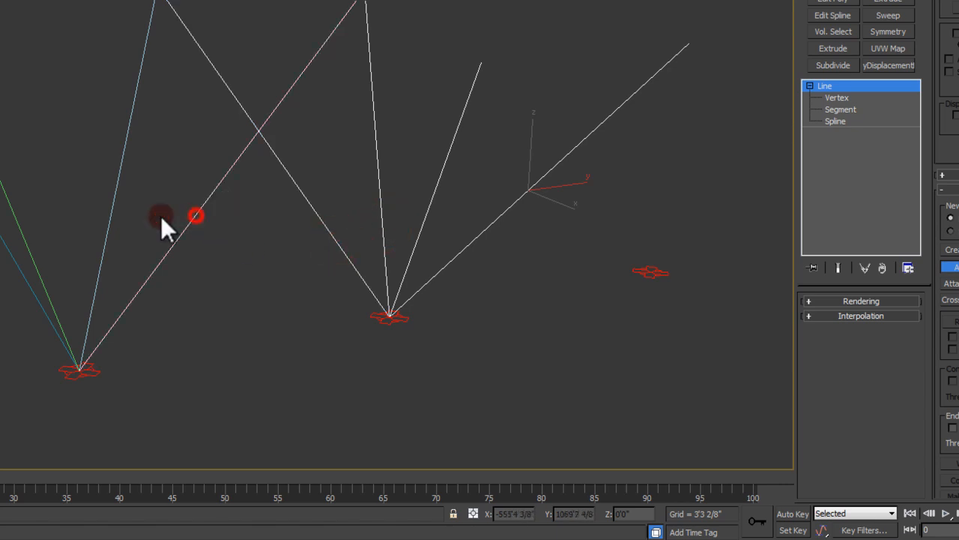
click(114, 219)
click(22, 229)
click(2, 240)
click(953, 266)
click(887, 124)
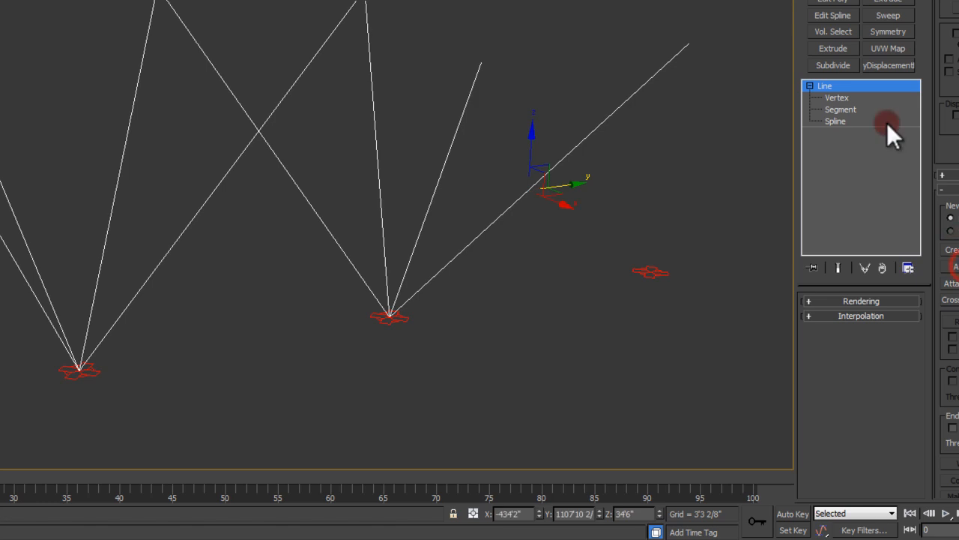
- Select all segments of the combined branch shape and divide each with 2 added vertices
click(840, 109)
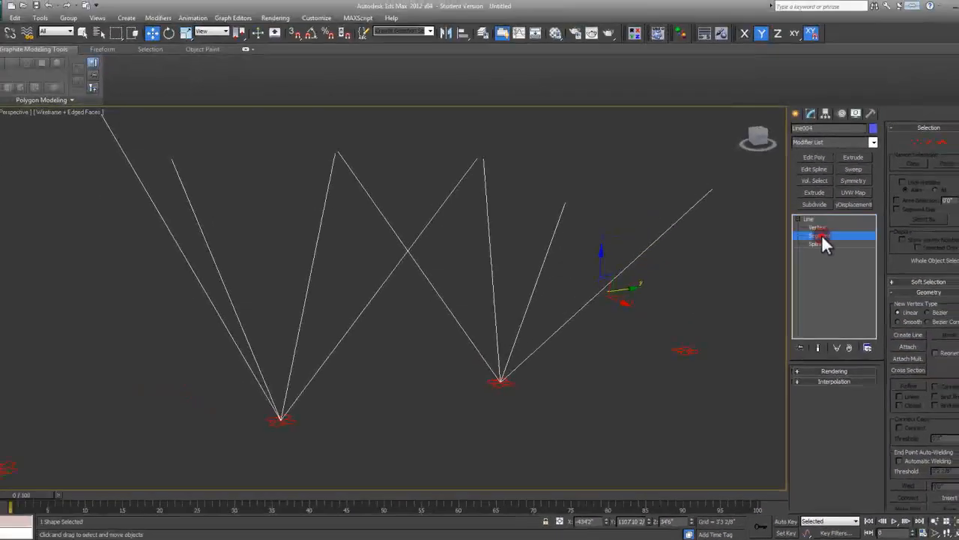
drag(616, 332, 178, 259)
scroll(950, 375, down, 10)
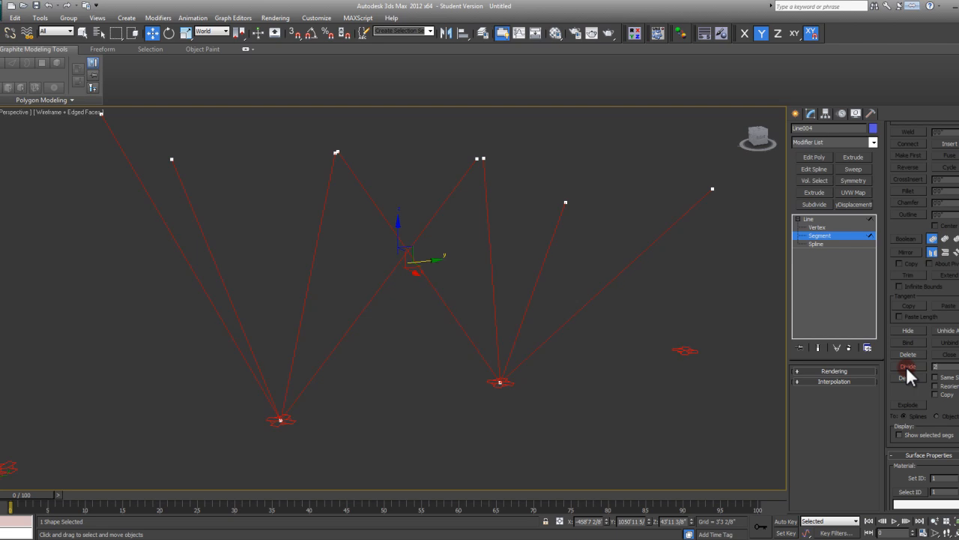
mouse_move(463, 301)
alt+middle_down()
mouse_move(536, 307)
mouse_move(470, 309)
alt+middle_up()
scroll(509, 263, down, 3)
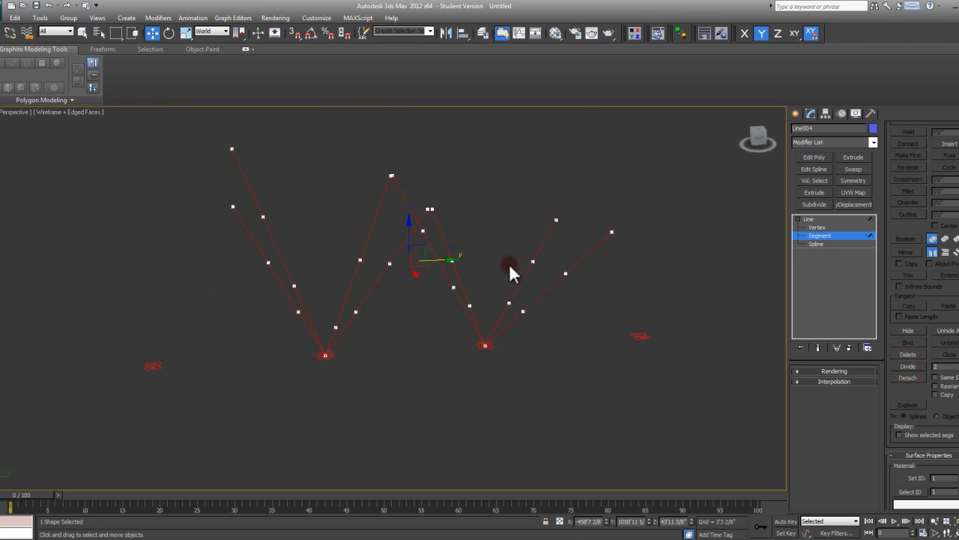
scroll(431, 279, up, 3)
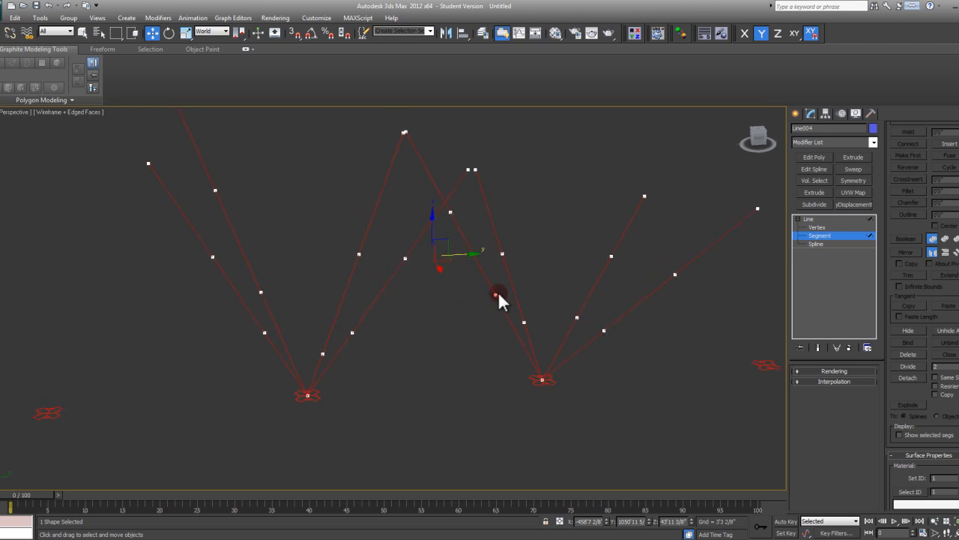
click(843, 235)
- Apply a Sweep with the built-in Cylinder section to the branch lines and show the roof geometry again
click(788, 76)
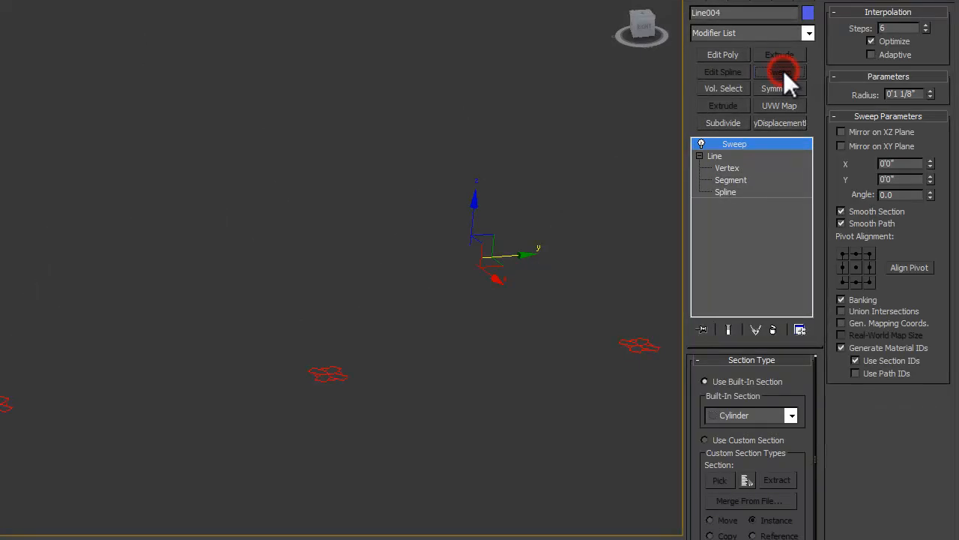
middle_drag(350, 203, 356, 210)
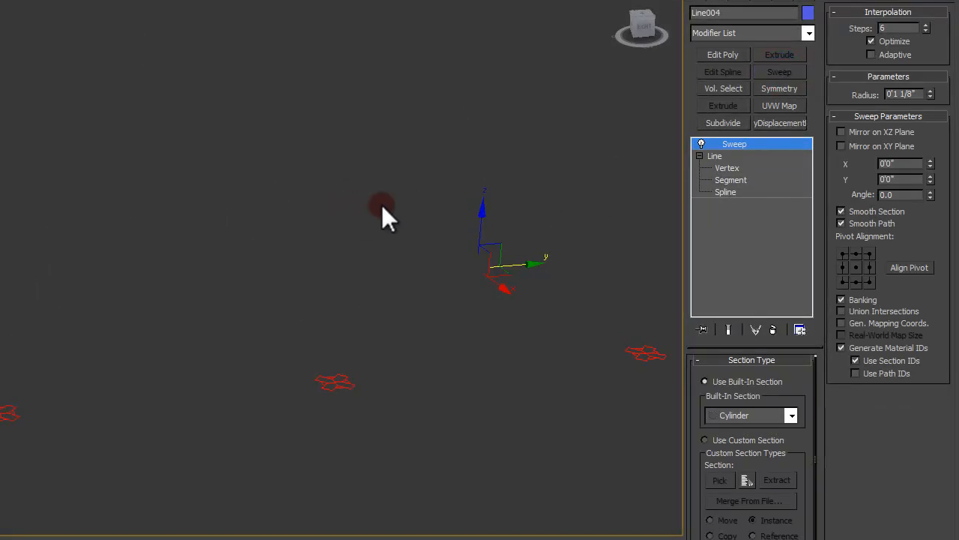
alt+middle_drag(225, 218, 514, 287)
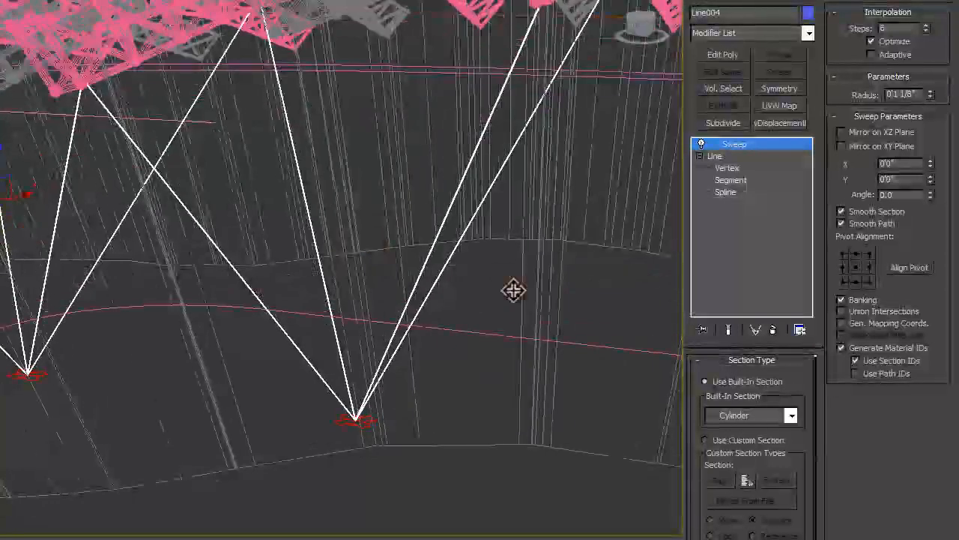
click(790, 415)
click(750, 457)
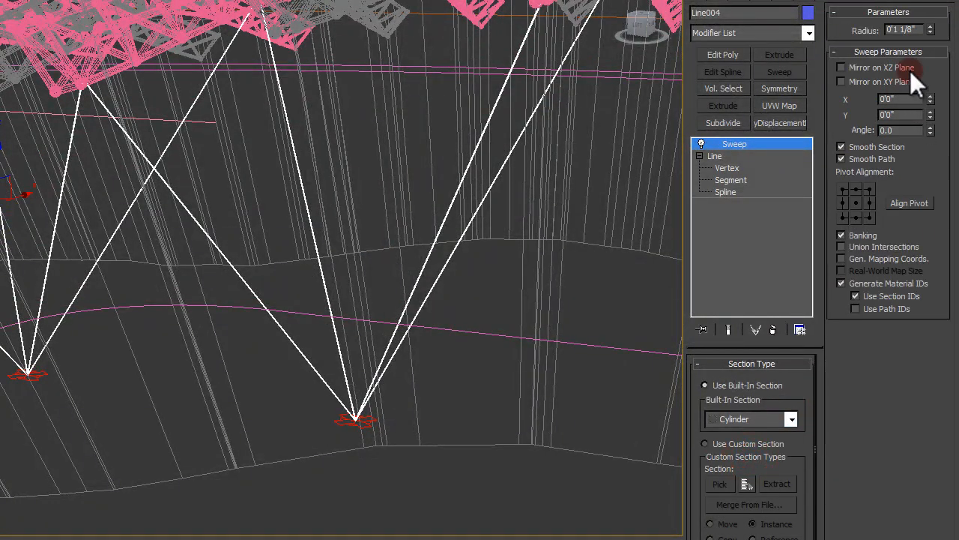
- Set the swept cylinder section's radius to 1'6"
text(1)
key(Return)
text(1.5)
key(Return)
alt+middle_drag(304, 227, 289, 189)
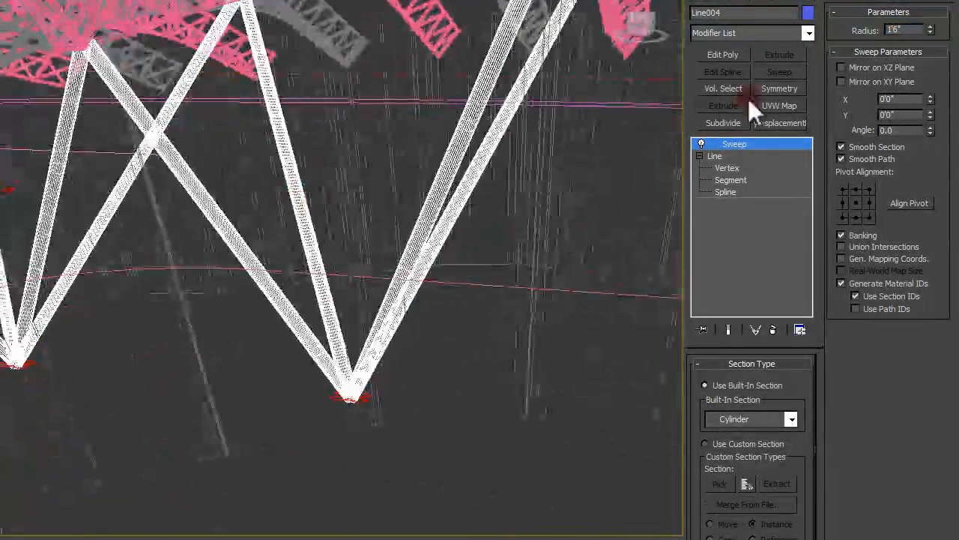
- Add an Edit Poly modifier to the swept branches and select the base vertices where they meet at one column
click(734, 54)
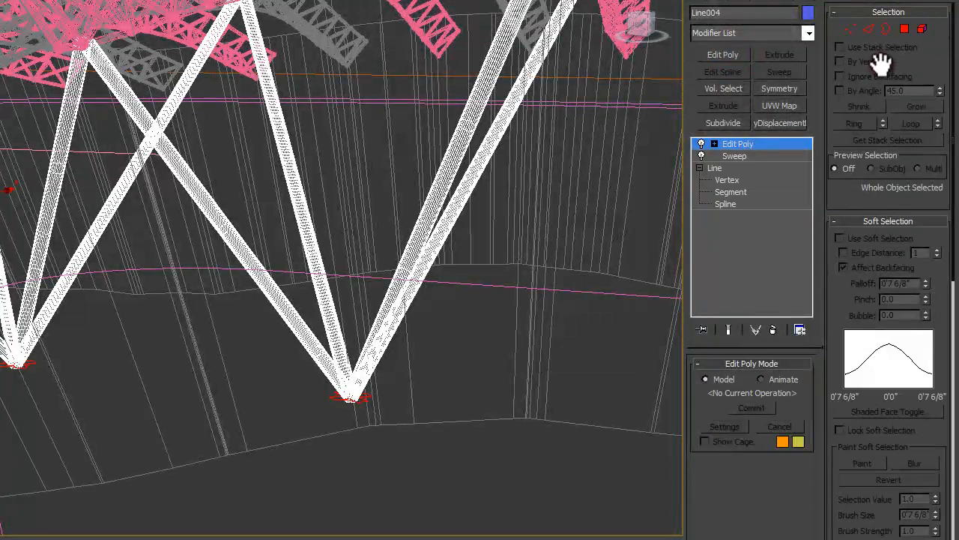
click(855, 30)
alt+middle_drag(450, 316, 283, 358)
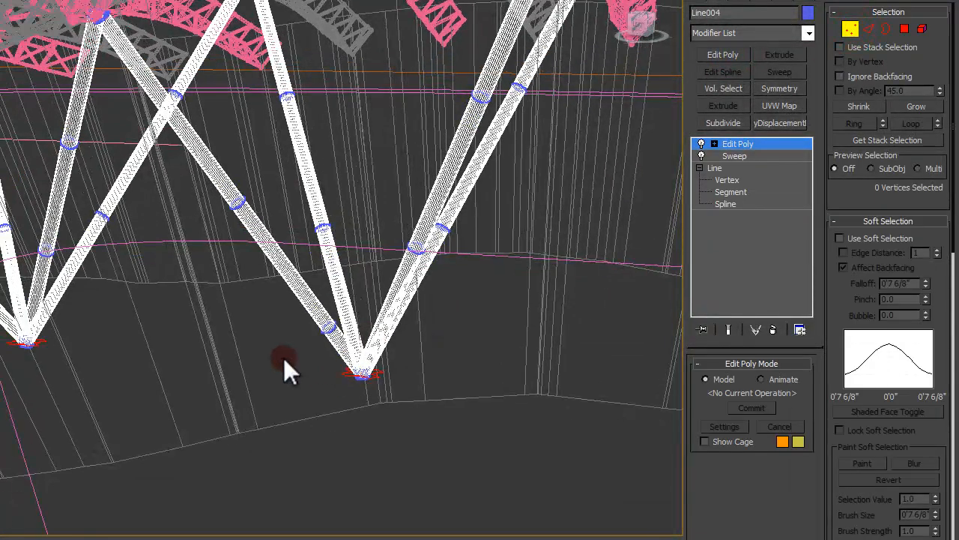
drag(378, 406, 378, 405)
middle_drag(408, 394, 312, 348)
scroll(312, 348, up, 2)
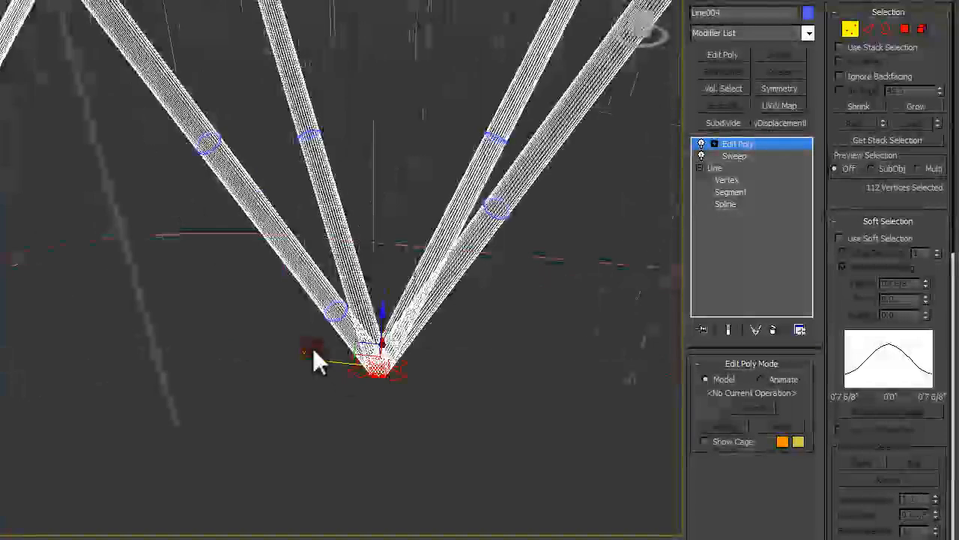
- Scale down the selected base vertices so the branches taper towards the column
key(r)
middle_drag(409, 381, 297, 338)
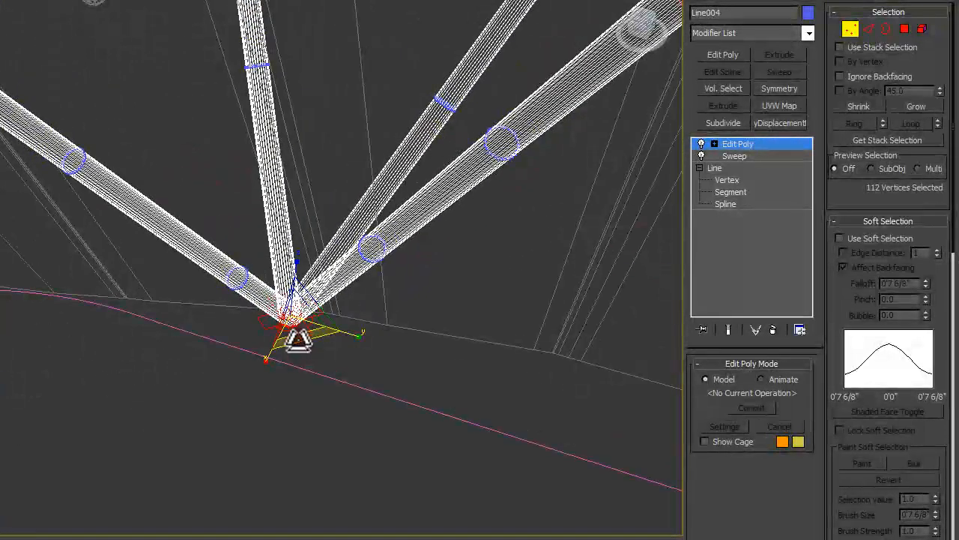
drag(295, 317, 297, 414)
middle_drag(298, 414, 263, 227)
drag(264, 226, 294, 348)
alt+middle_drag(294, 349, 300, 364)
alt+middle_drag(287, 302, 248, 300)
- Select the branches' base vertices at the other column and scale them down to the same kind of taper
drag(103, 274, 225, 334)
alt+middle_drag(225, 334, 252, 303)
drag(238, 297, 241, 362)
alt+middle_drag(325, 256, 188, 270)
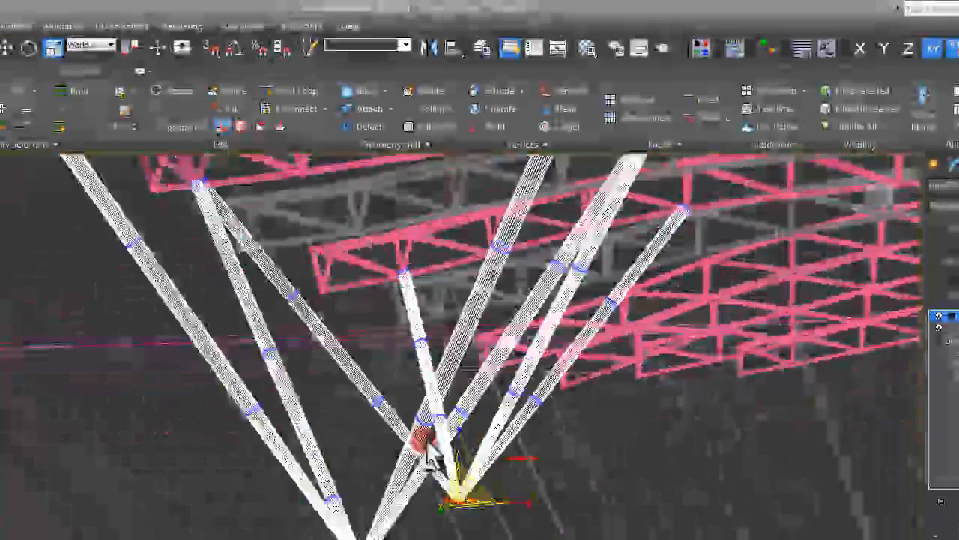
- Select the branches' top vertices at the two middle truss nodes and scale them down
alt+middle_drag(427, 454, 407, 368)
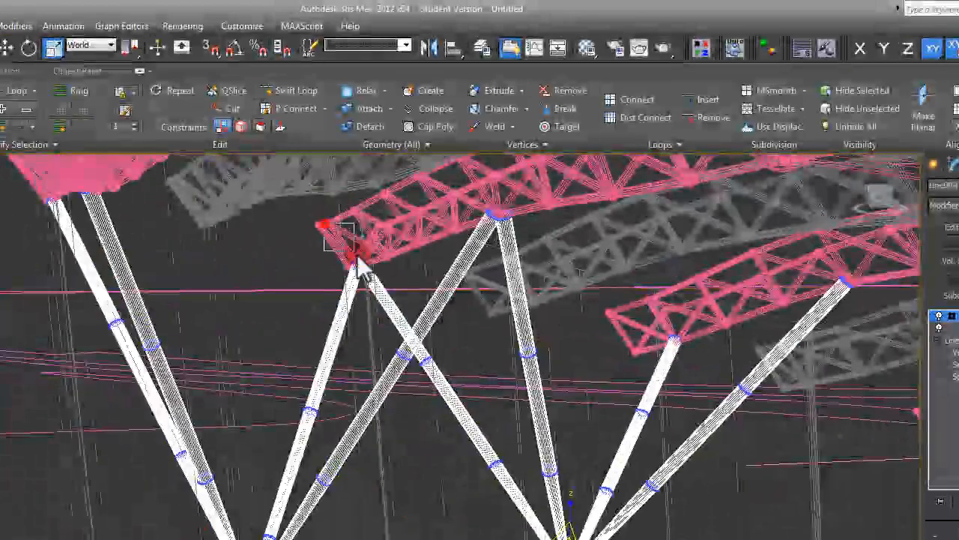
middle_drag(387, 257, 404, 278)
drag(375, 270, 377, 317)
mouse_move(460, 343)
middle_down()
mouse_move(422, 347)
mouse_move(427, 366)
mouse_move(454, 339)
mouse_move(451, 327)
middle_up()
drag(579, 254, 573, 265)
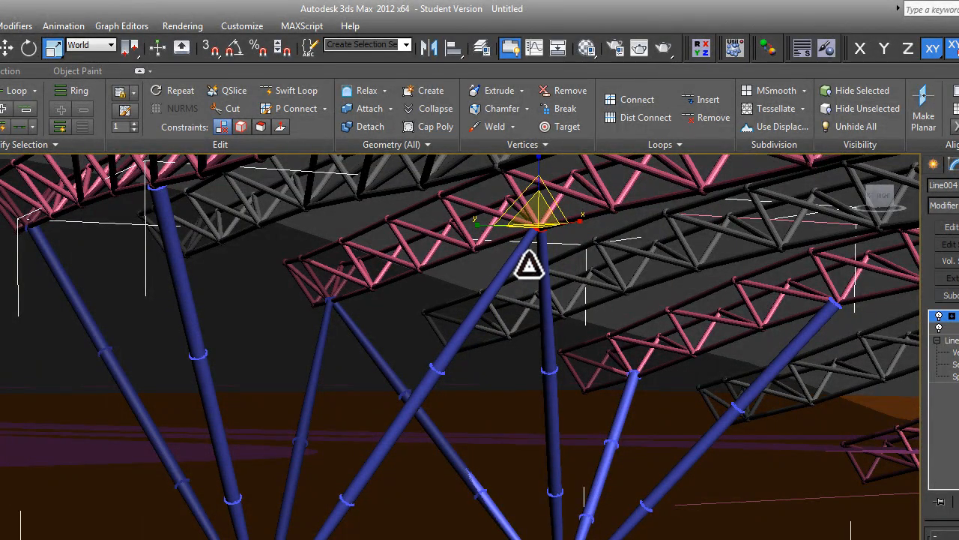
- Scale down the top vertices of the two branches that meet the far-left truss, using a percentage offset for the outer branch
alt+middle_drag(430, 290, 262, 184)
drag(263, 183, 306, 215)
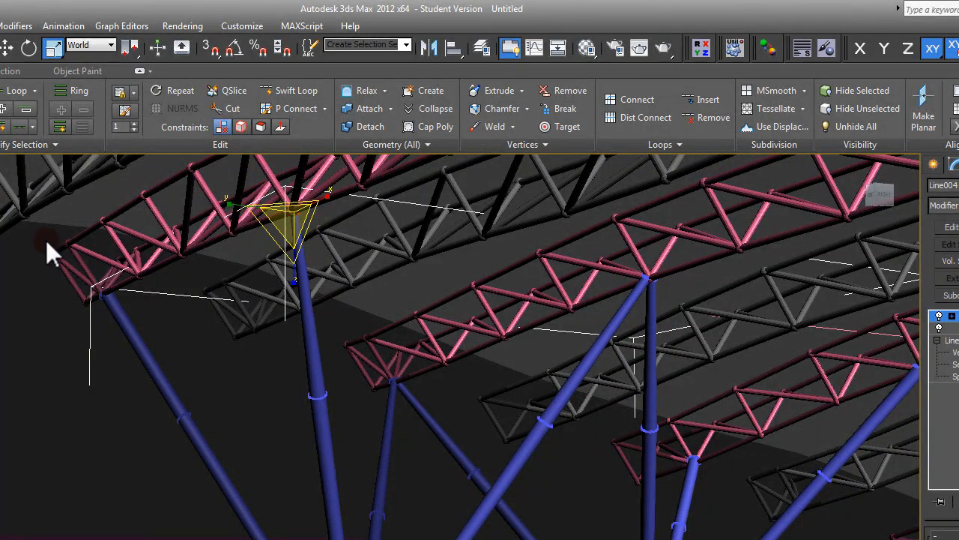
drag(51, 245, 148, 328)
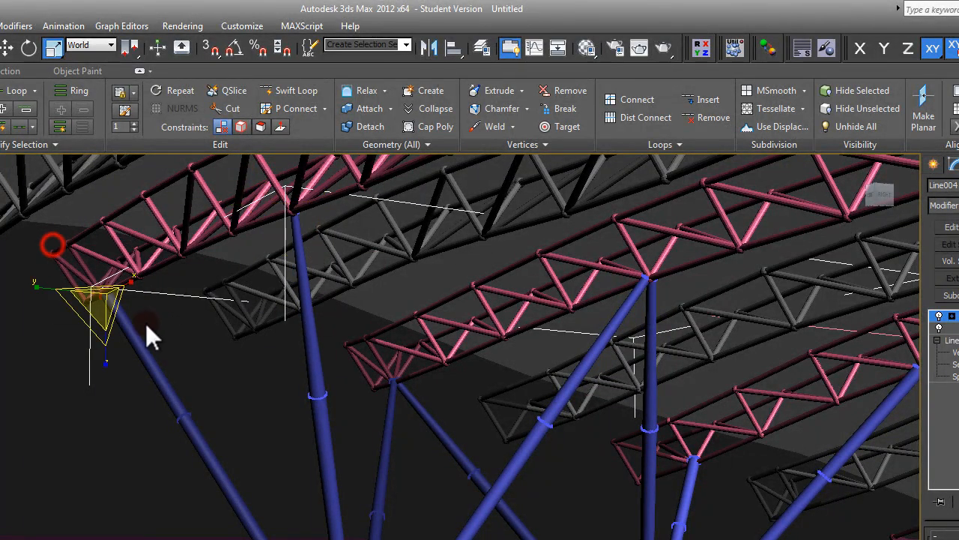
right_click(50, 51)
click(346, 244)
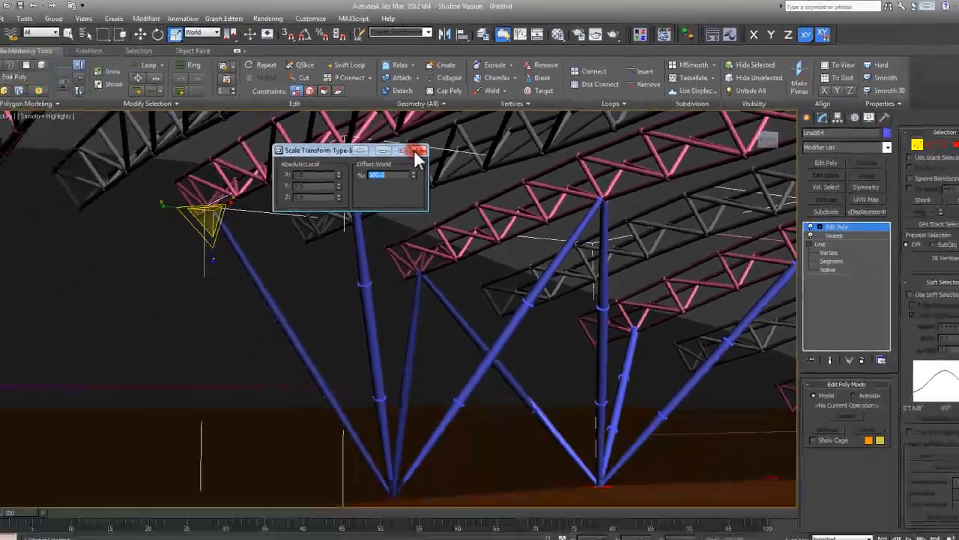
click(416, 150)
- Scale down the top vertices of the two rightmost branches where they meet the truss, using percentage offsets
middle_drag(548, 197, 394, 160)
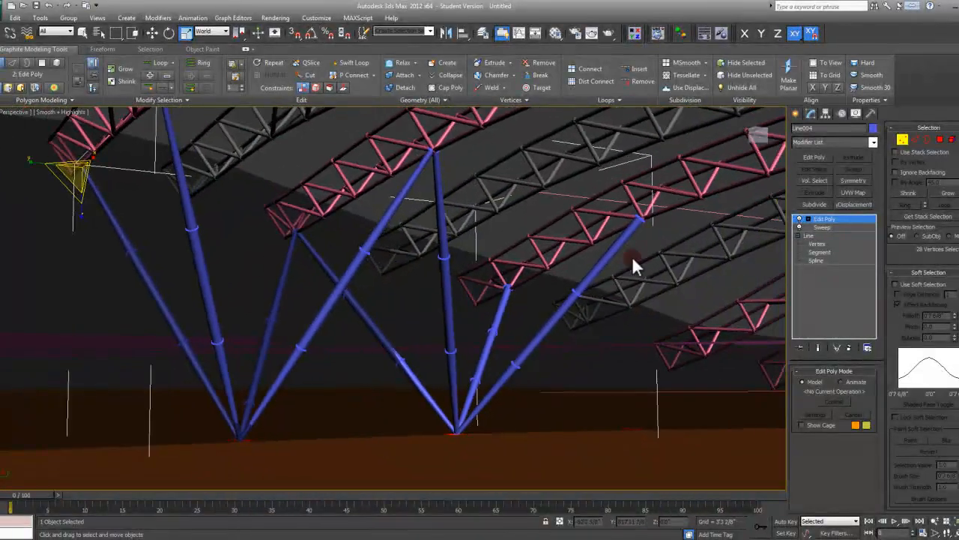
drag(662, 229, 659, 227)
right_click(185, 34)
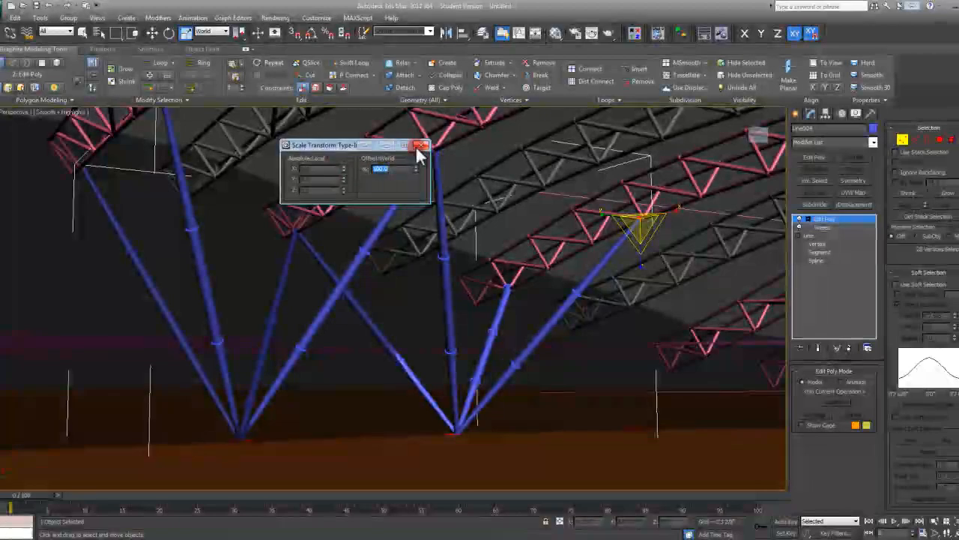
click(422, 145)
drag(490, 265, 545, 346)
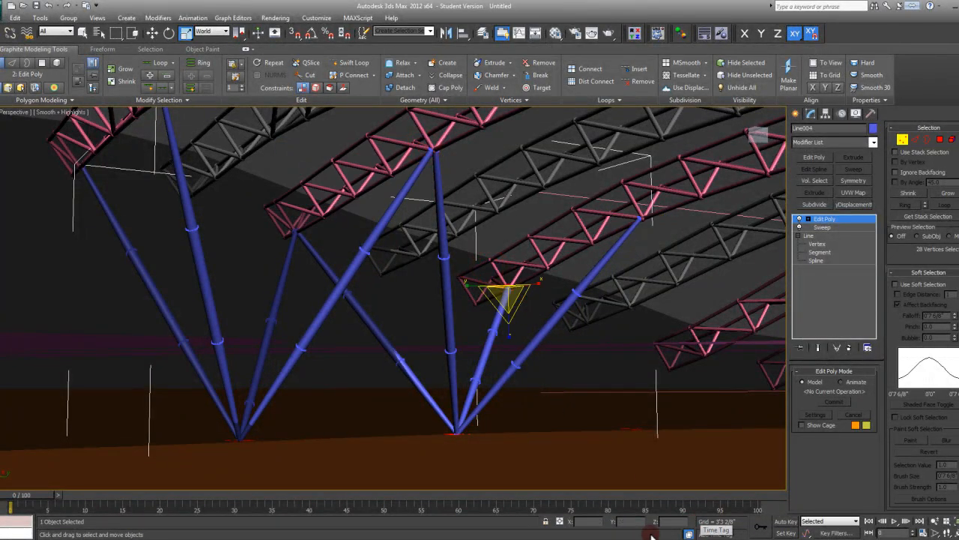
drag(498, 292, 511, 320)
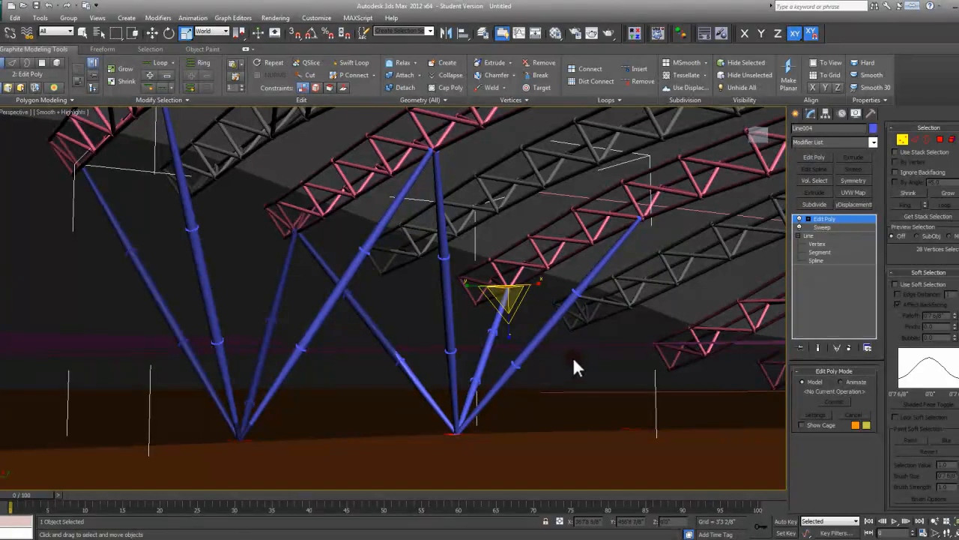
click(558, 521)
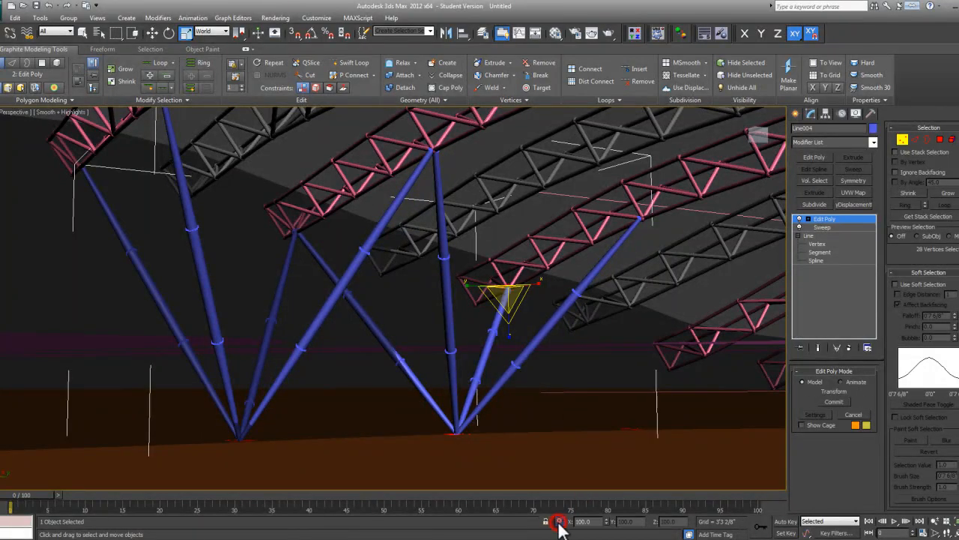
double_click(600, 522)
key(Return)
- Leave vertex editing on the tapered branches and deselect them
middle_drag(577, 345, 562, 467)
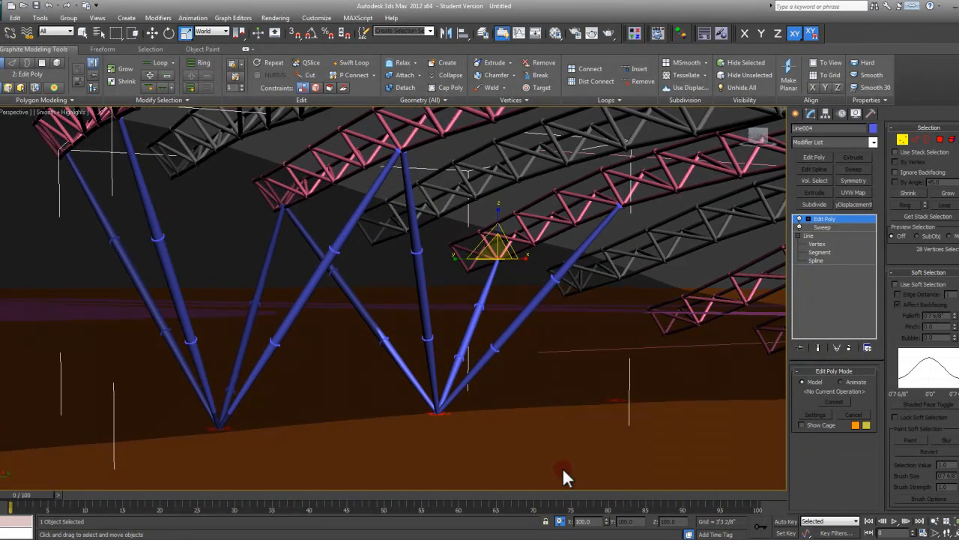
alt+middle_drag(514, 343, 475, 311)
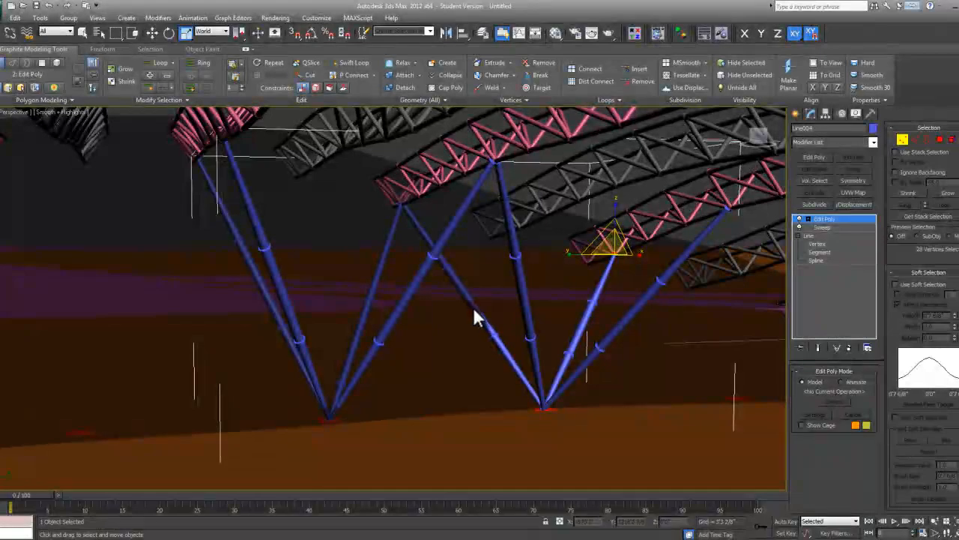
click(902, 140)
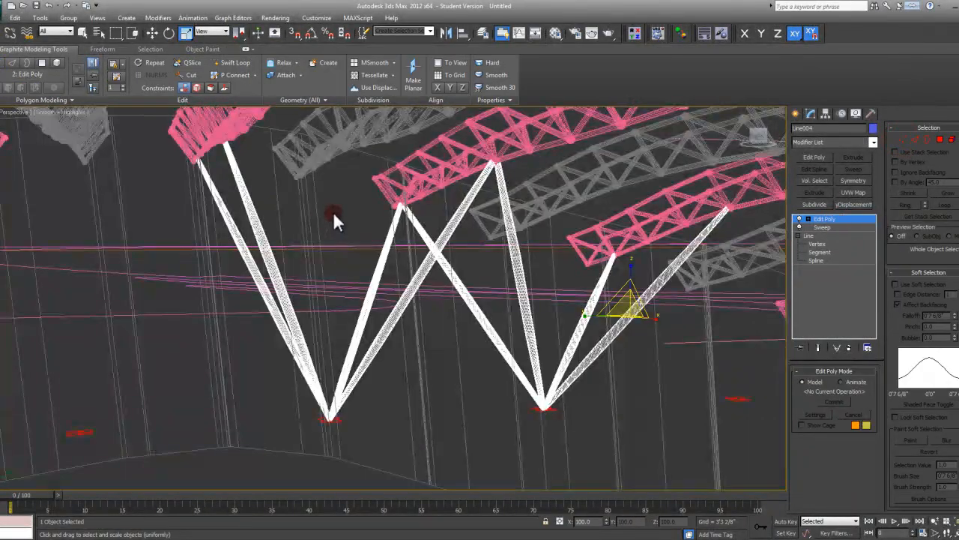
click(333, 212)
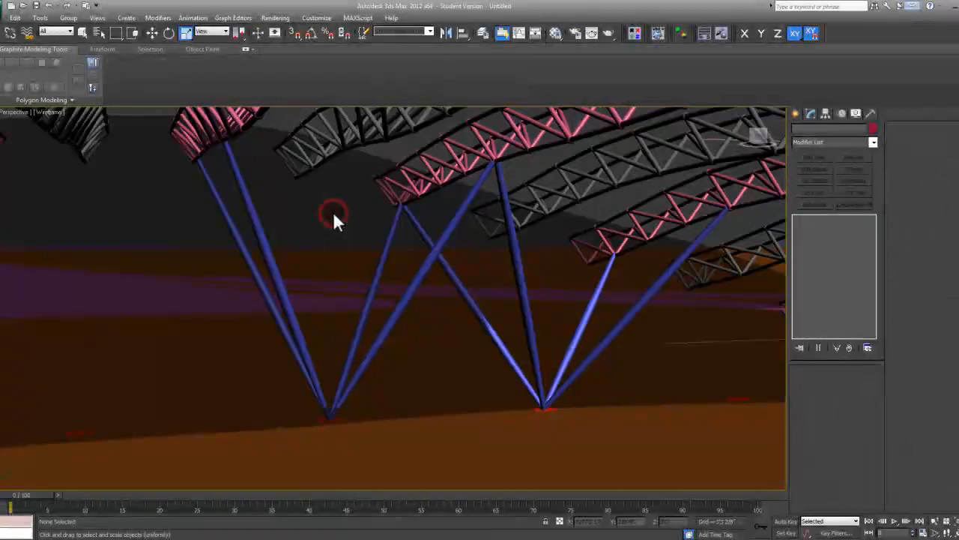
- Unfreeze all the trusses and display edged faces in the perspective view
right_click(341, 218)
click(383, 147)
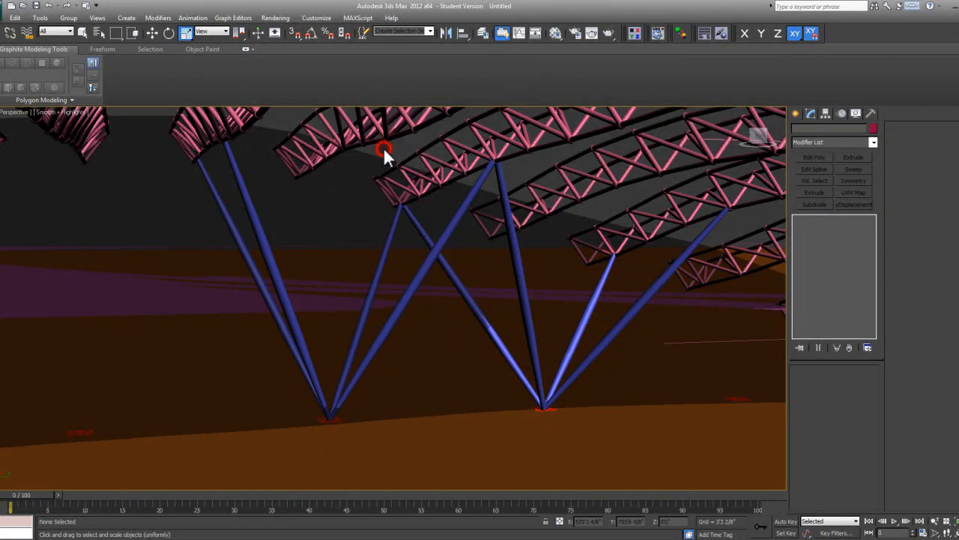
middle_drag(404, 219, 429, 238)
key(F4)
middle_drag(429, 237, 417, 254)
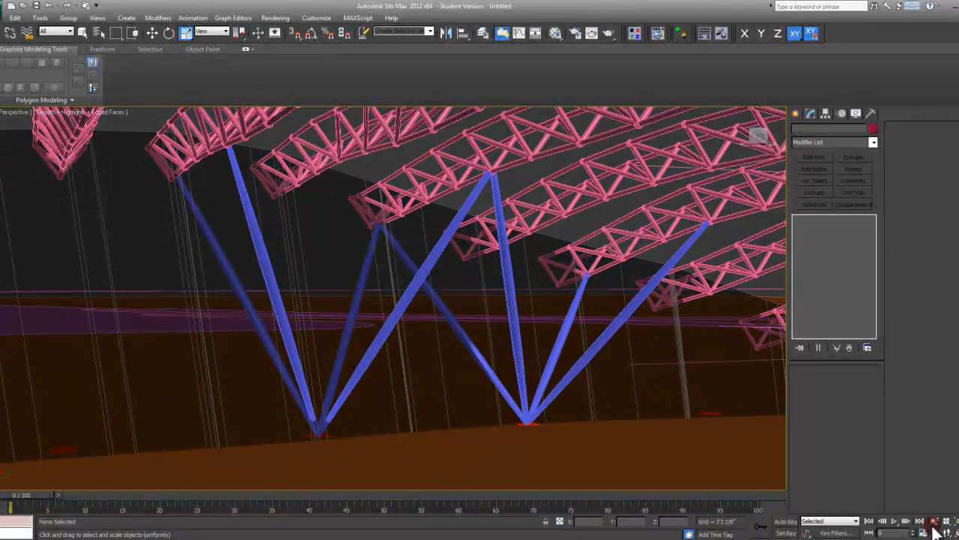
- Unhide the roof final object by name and view it together with the trusses and branch supports
click(934, 532)
mouse_move(442, 261)
mouse_down()
mouse_move(437, 283)
mouse_move(446, 272)
mouse_up()
middle_drag(446, 271, 449, 281)
right_click(449, 281)
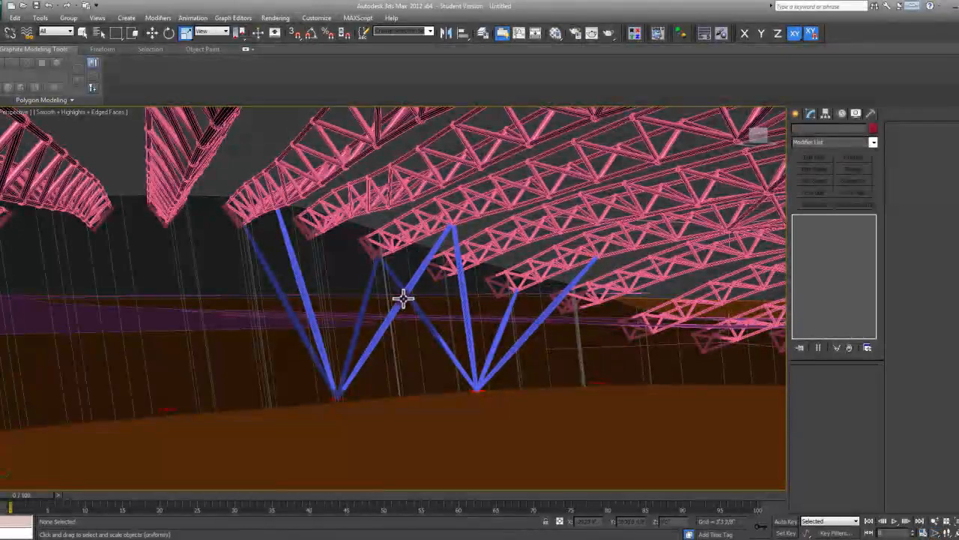
right_click(434, 294)
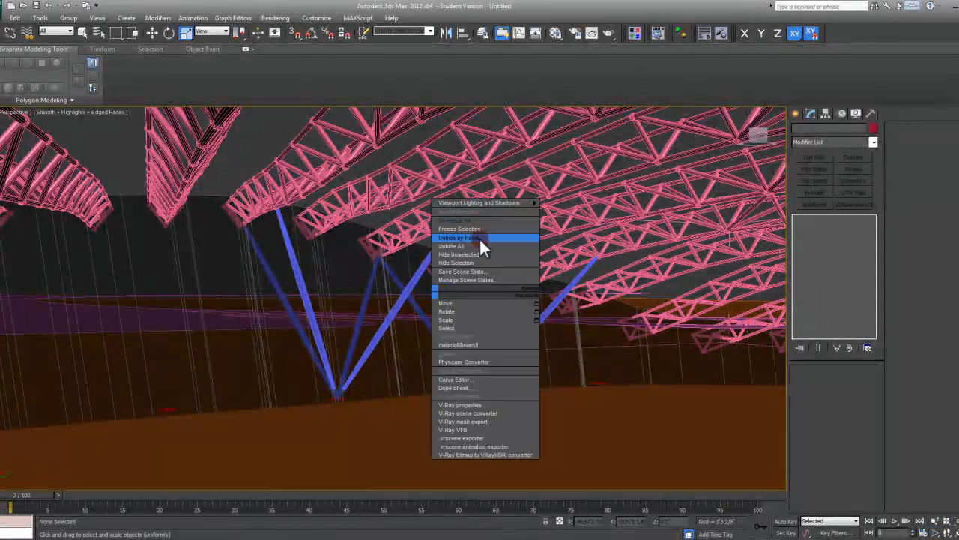
click(480, 238)
click(96, 121)
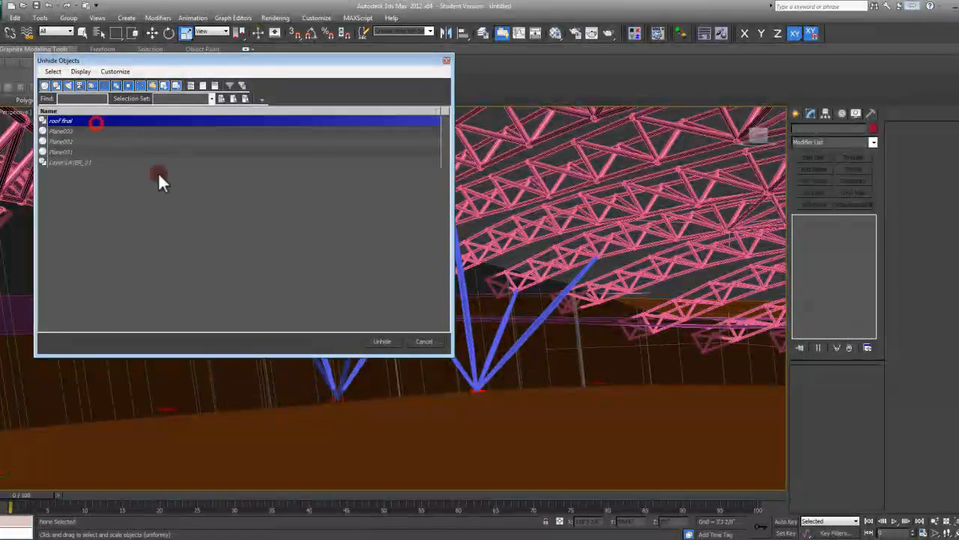
click(382, 341)
middle_drag(447, 304, 348, 329)
scroll(343, 303, up, 3)
scroll(266, 312, down, 3)
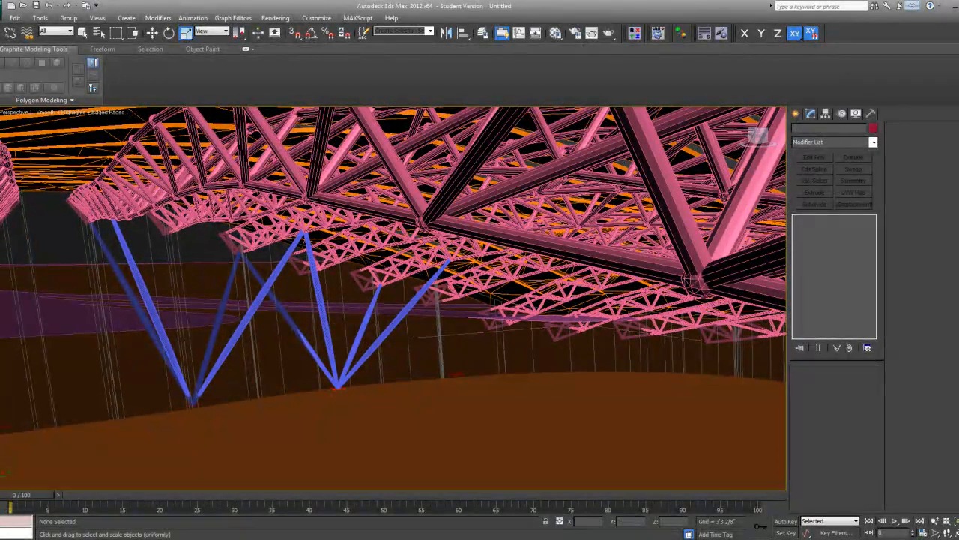
- Switch to the Images folder, view the ITC_INTERIOR_HIGH reference image to study the supports, and return to 3ds Max
click(122, 528)
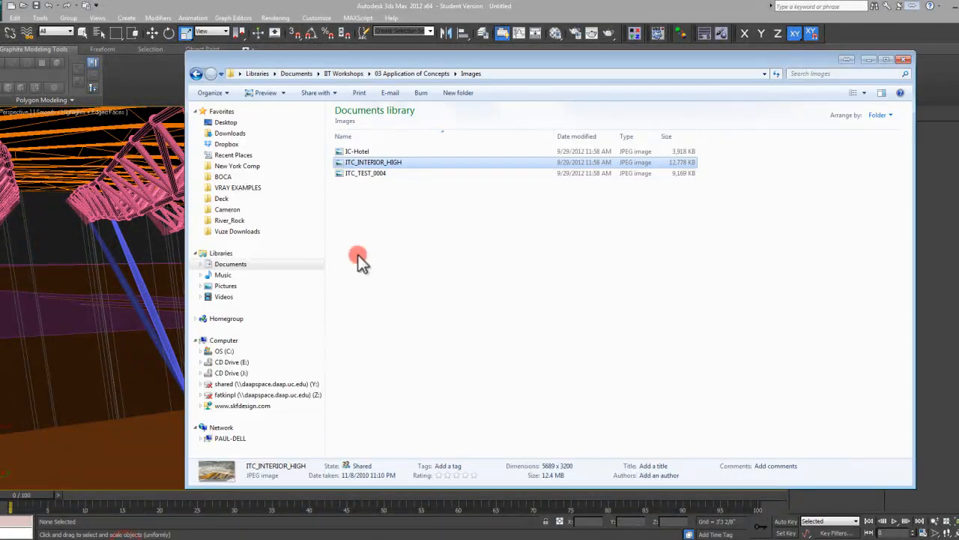
double_click(386, 164)
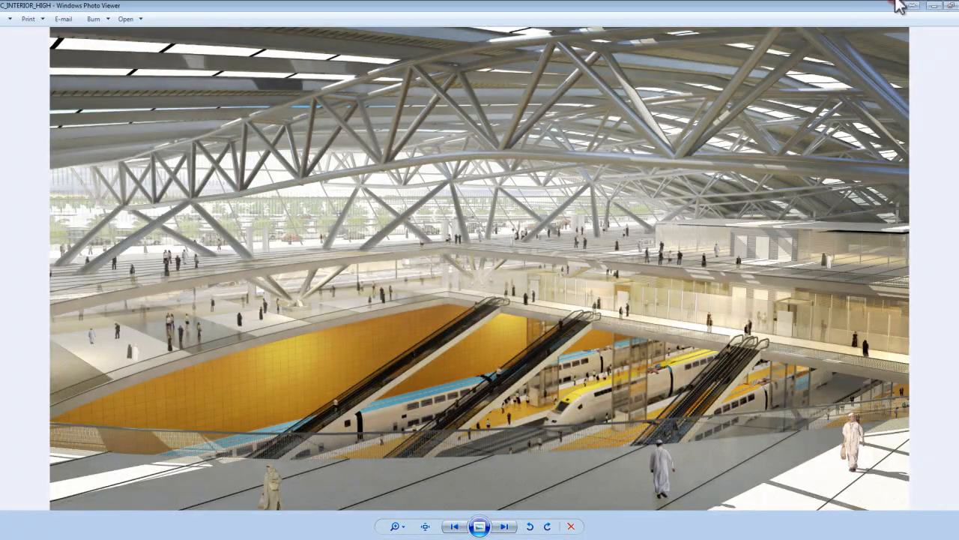
click(938, 6)
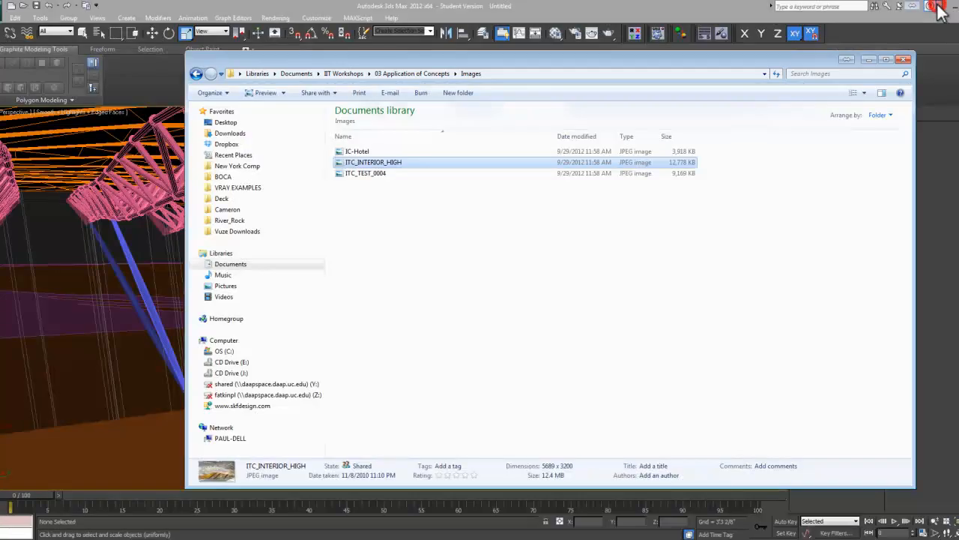
click(877, 59)
key(F3)
key(F3)
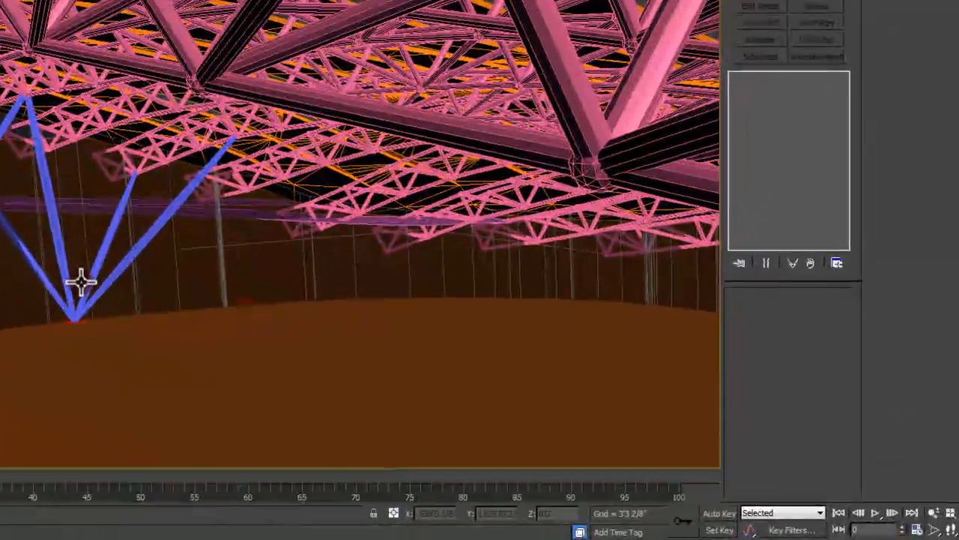
middle_drag(345, 360, 344, 359)
mouse_move(79, 279)
middle_down()
mouse_move(70, 274)
mouse_move(82, 274)
middle_up()
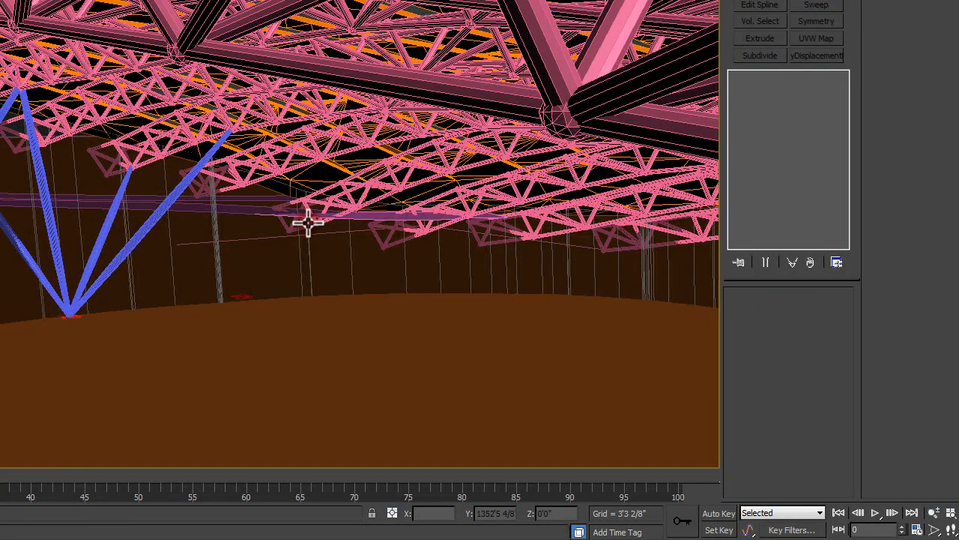
middle_drag(150, 162, 154, 164)
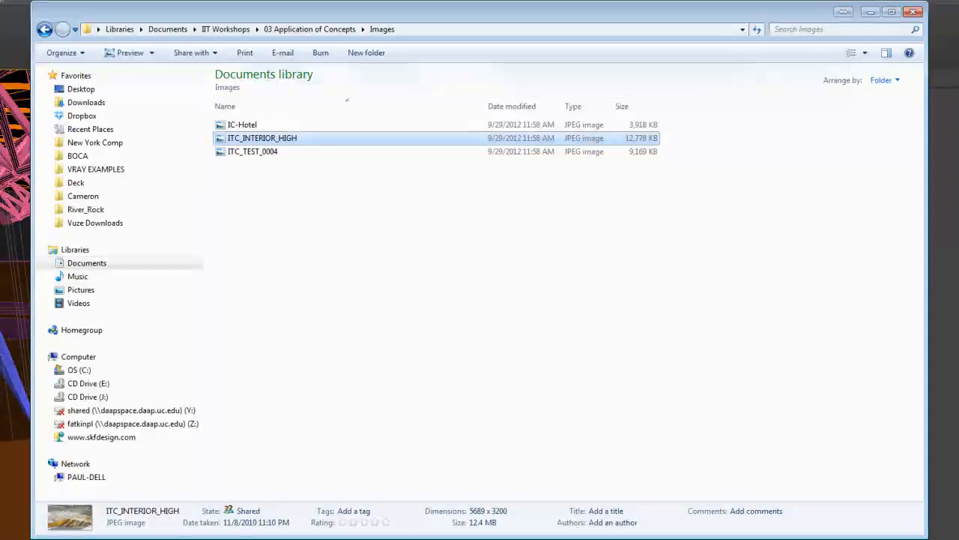
- Open the IC-Hotel reference image from the Images folder
double_click(247, 125)
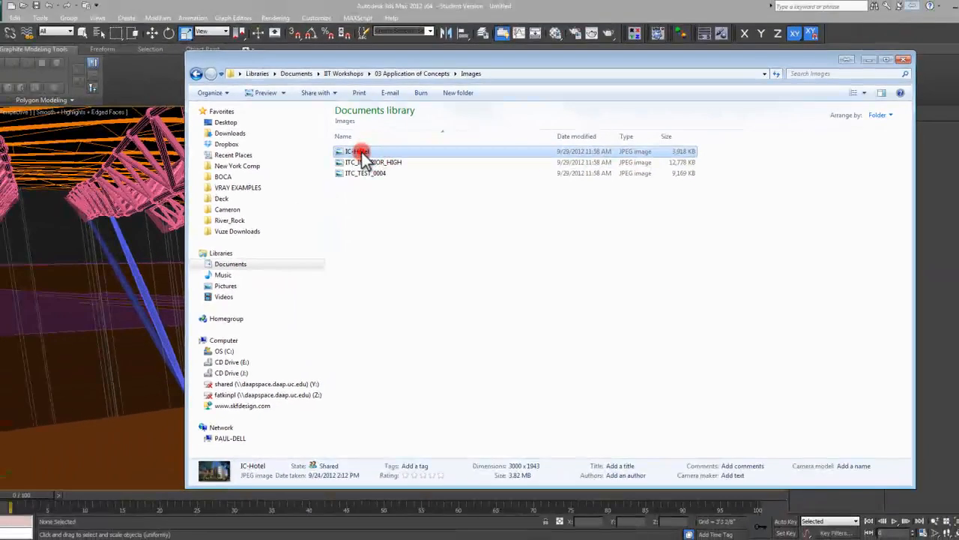